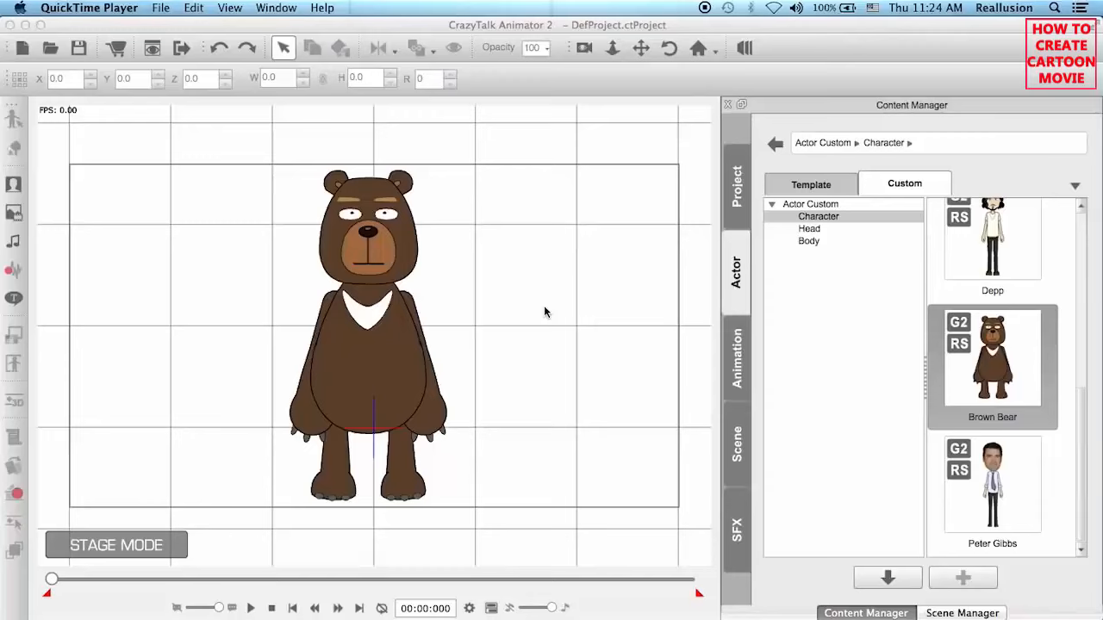
# Capture the selected brown bear character as a transparent PNG with Quick Capture.
pyautogui.click(379, 238)
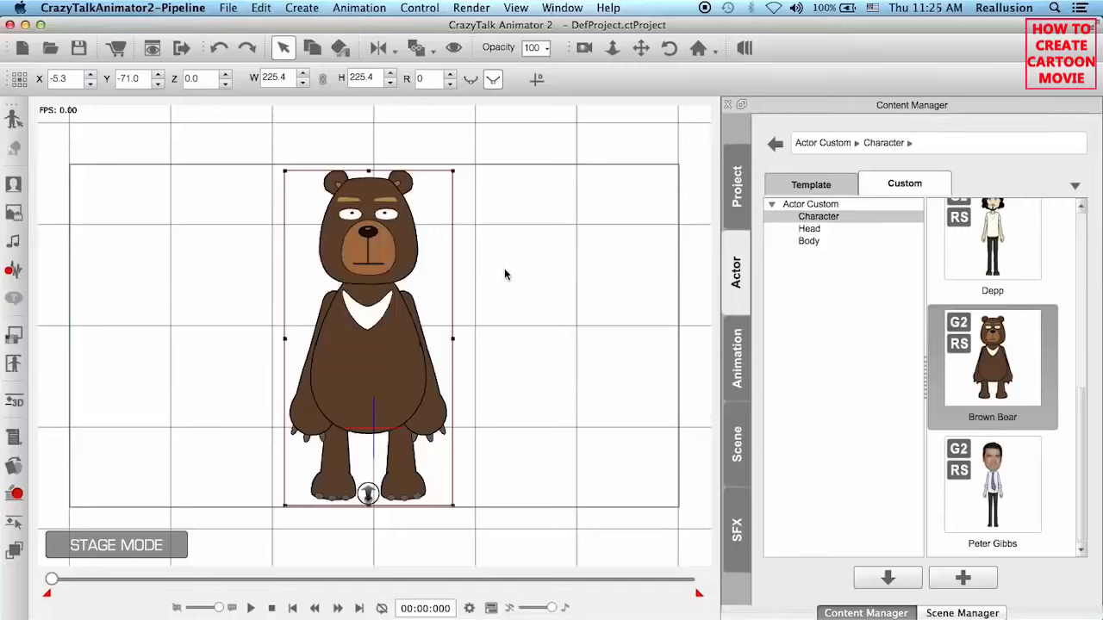
pyautogui.click(483, 10)
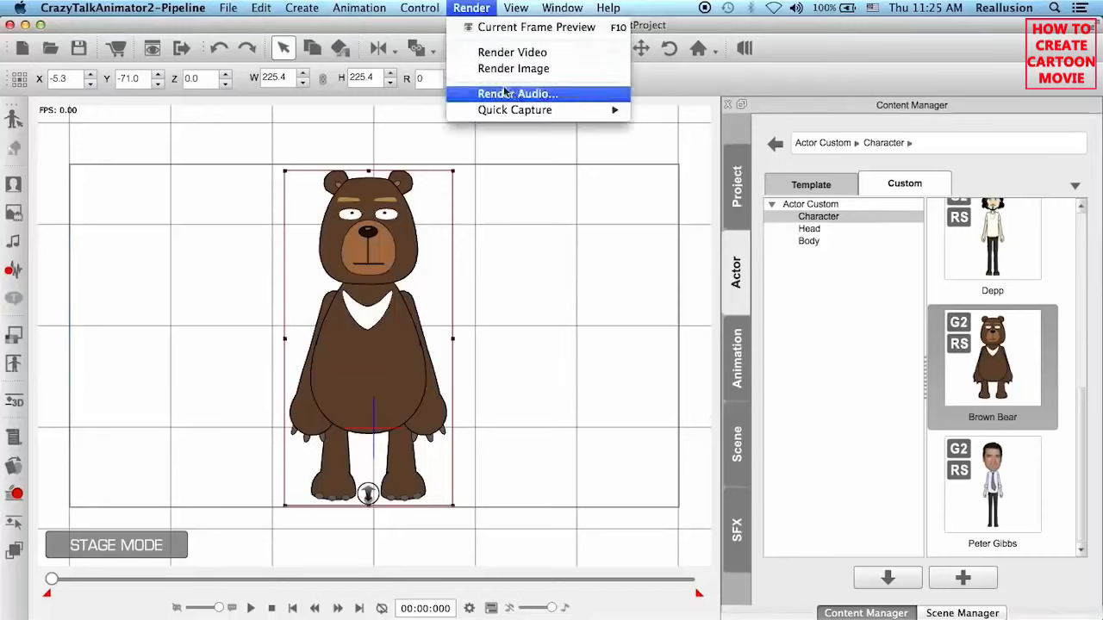
pyautogui.moveTo(530, 112)
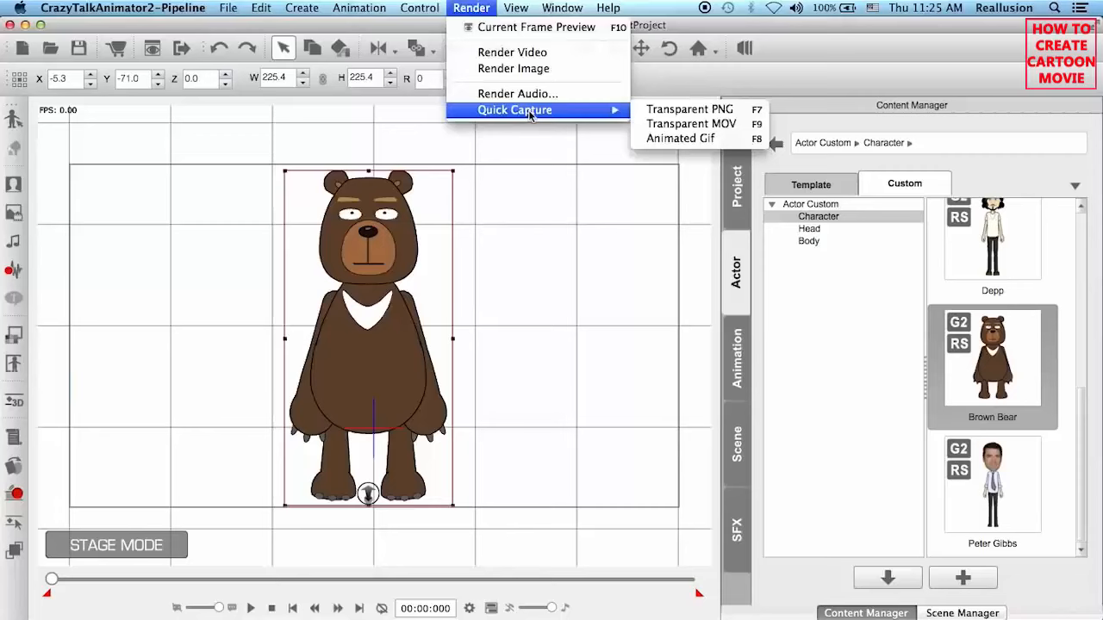
pyautogui.click(689, 110)
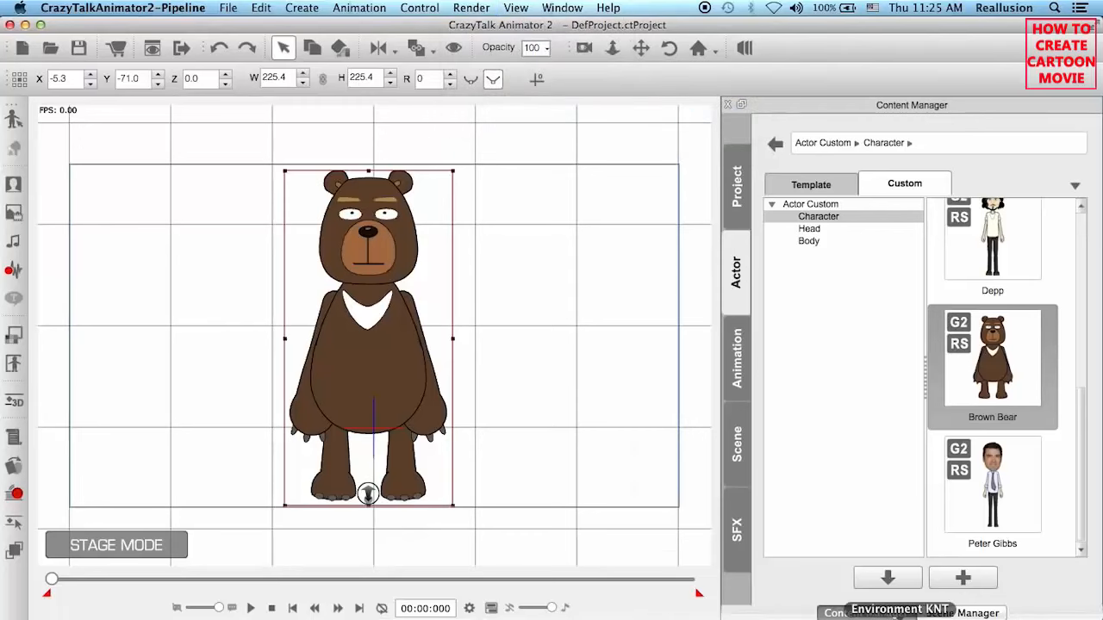
# Switch to the Environment KNT presentation in Keynote, paste the bear over the forearm beside the globe on slide 1 and view at 75%.
pyautogui.click(901, 618)
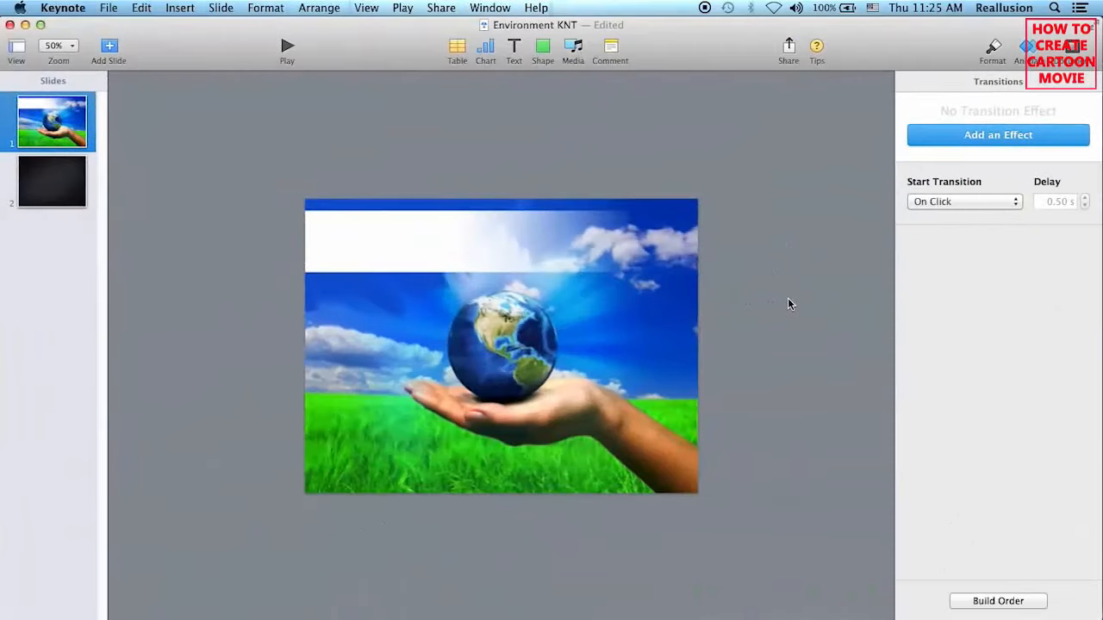
pyautogui.press('super+v')
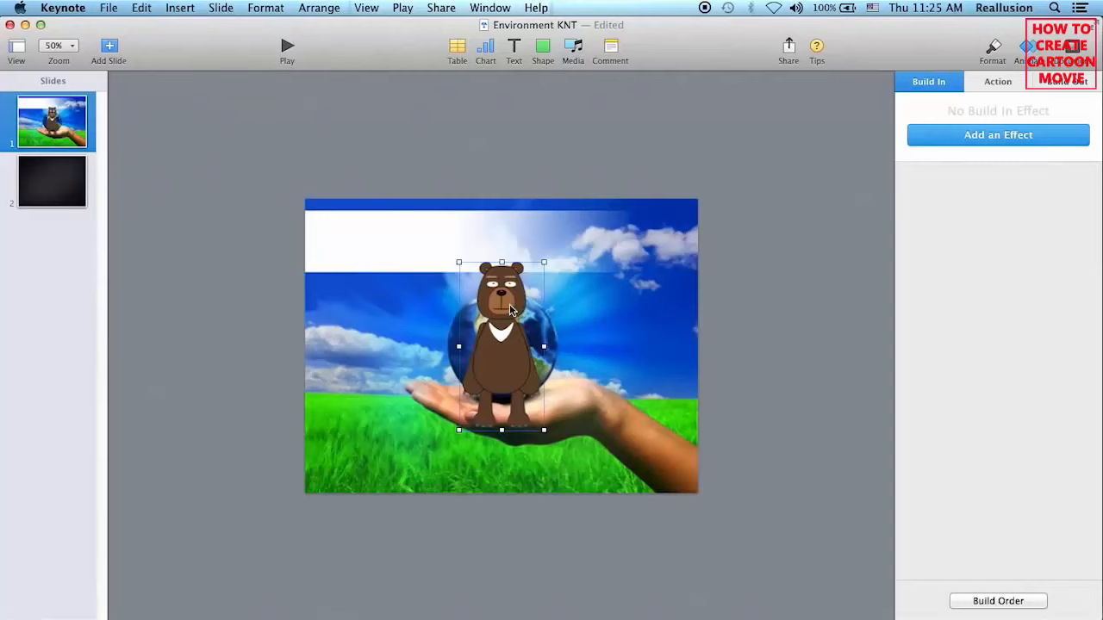
pyautogui.moveTo(511, 308); pyautogui.dragTo(642, 334)
pyautogui.click(756, 345)
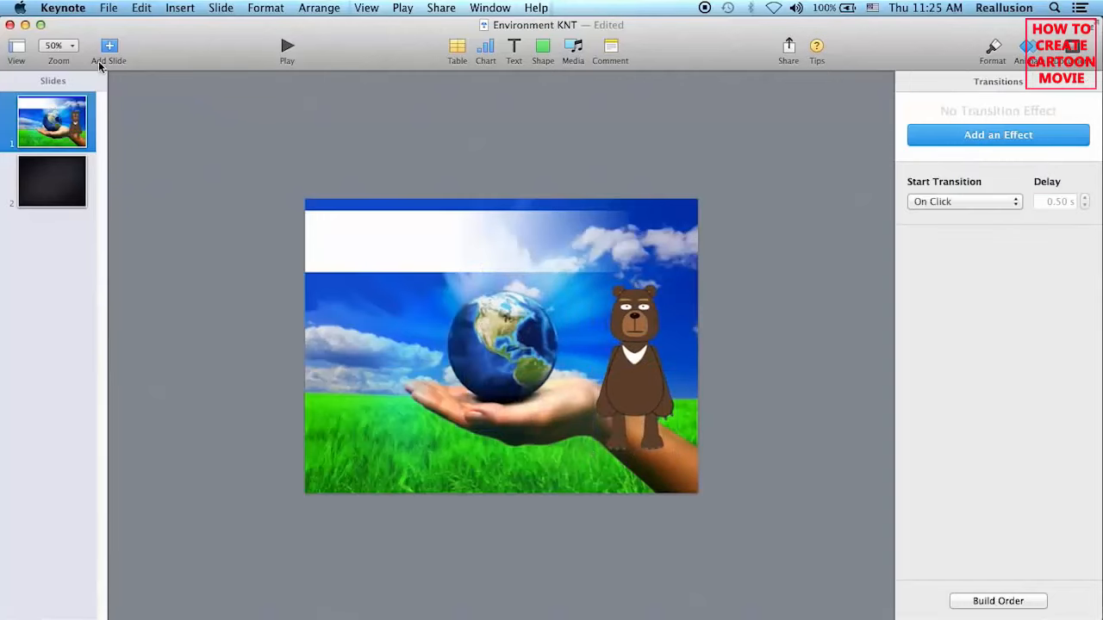
pyautogui.click(77, 46)
pyautogui.click(69, 84)
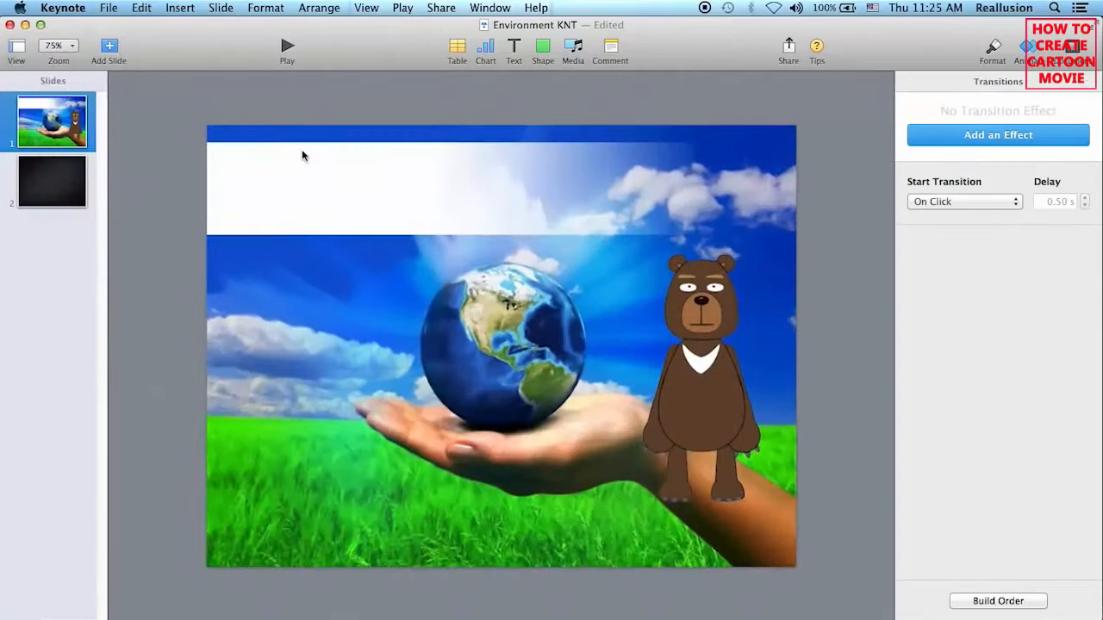
# Apply the Drop build-in effect to the bear image and slightly lengthen its duration.
pyautogui.click(711, 311)
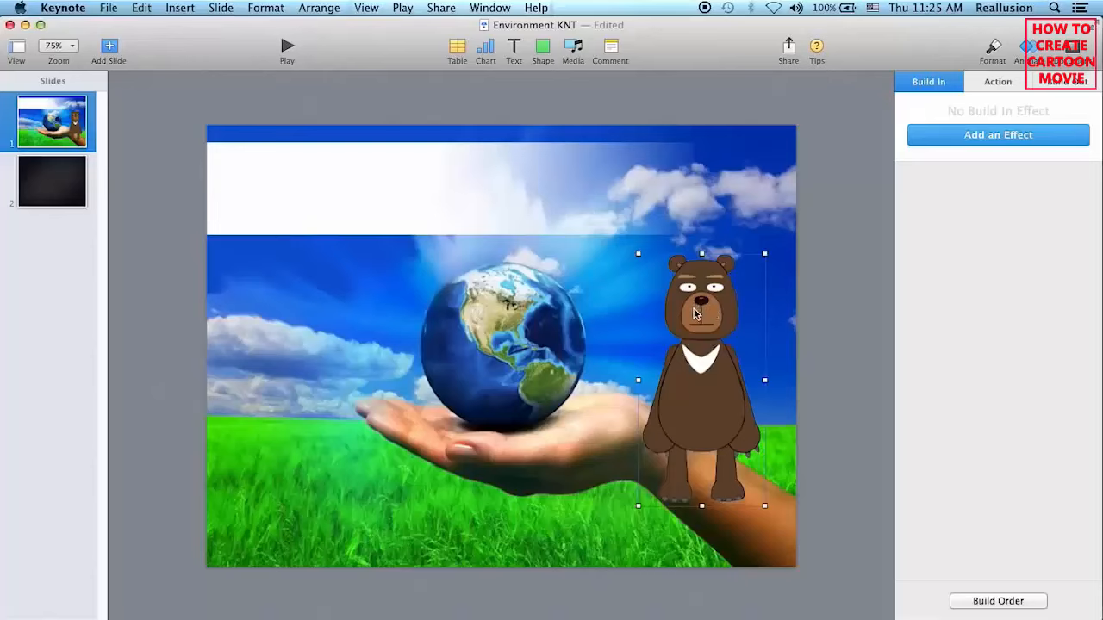
pyautogui.click(999, 138)
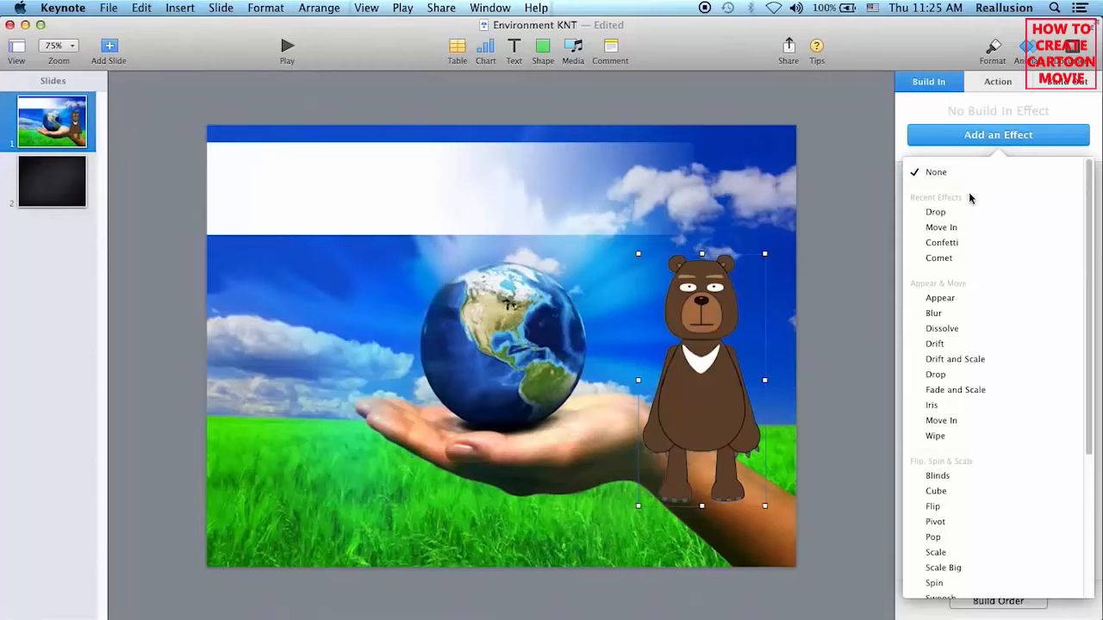
pyautogui.click(937, 212)
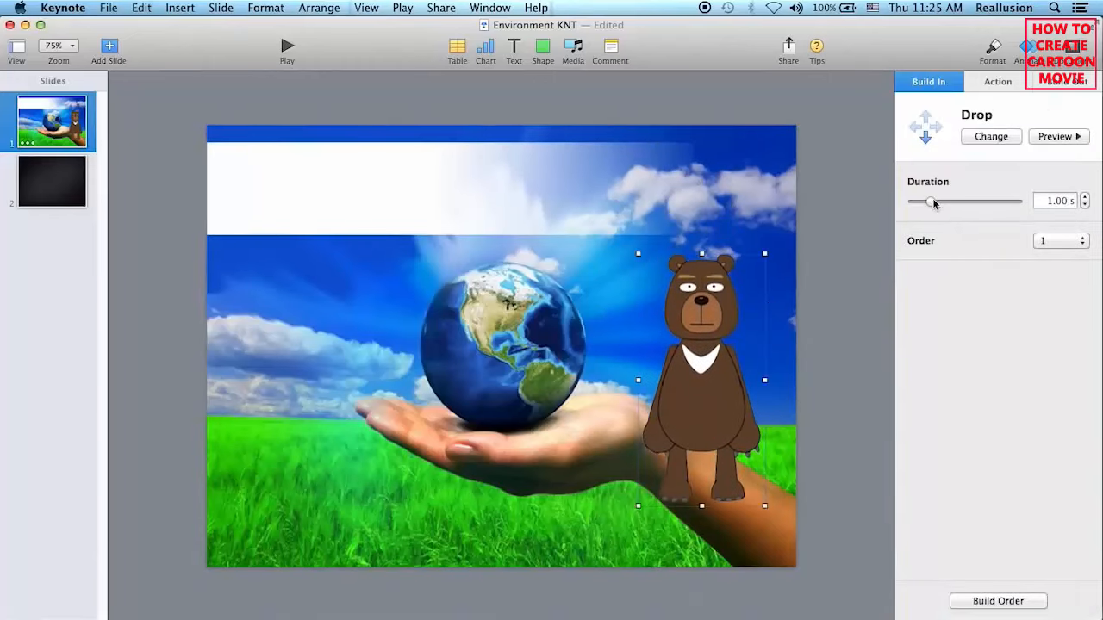
pyautogui.moveTo(933, 204); pyautogui.dragTo(941, 204)
pyautogui.click(846, 298)
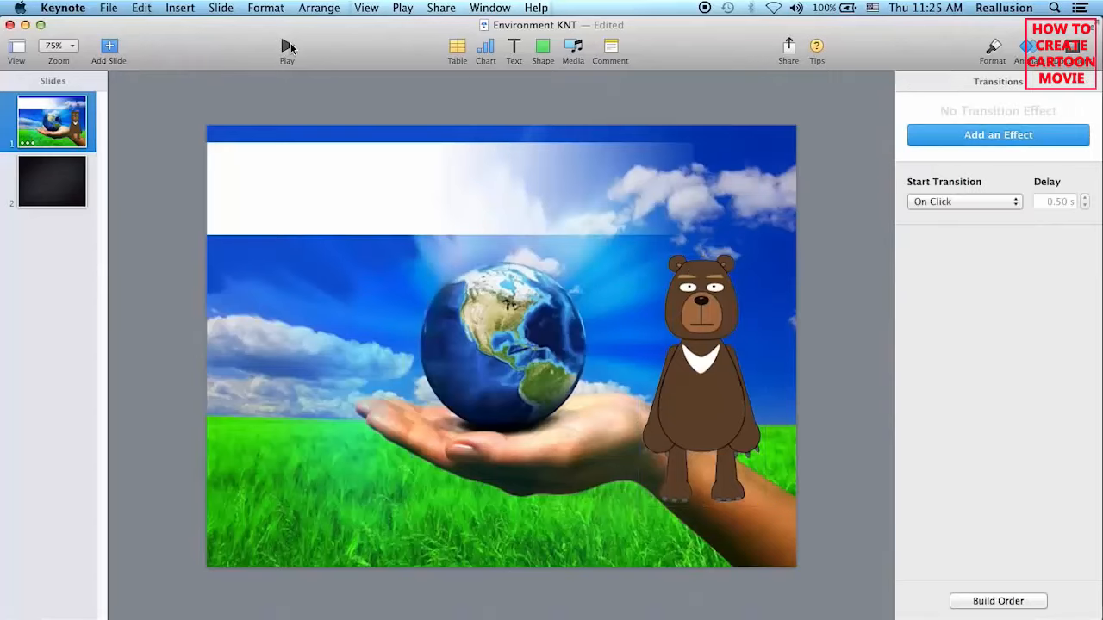
# Play the slideshow through the bear's entrance animation and return to editing.
pyautogui.click(287, 48)
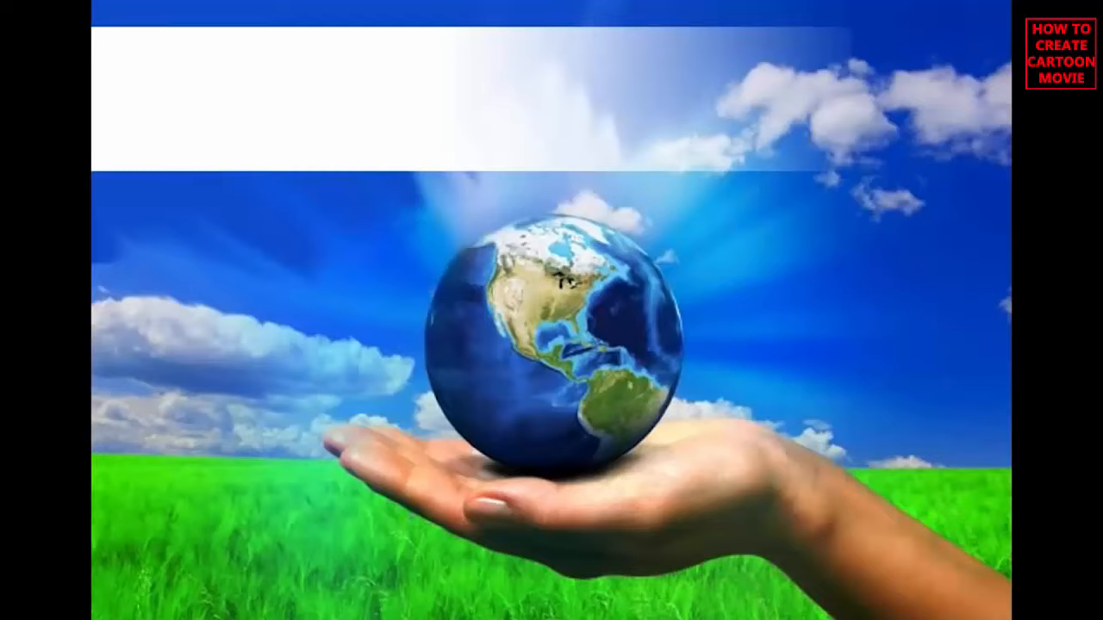
pyautogui.press('space')
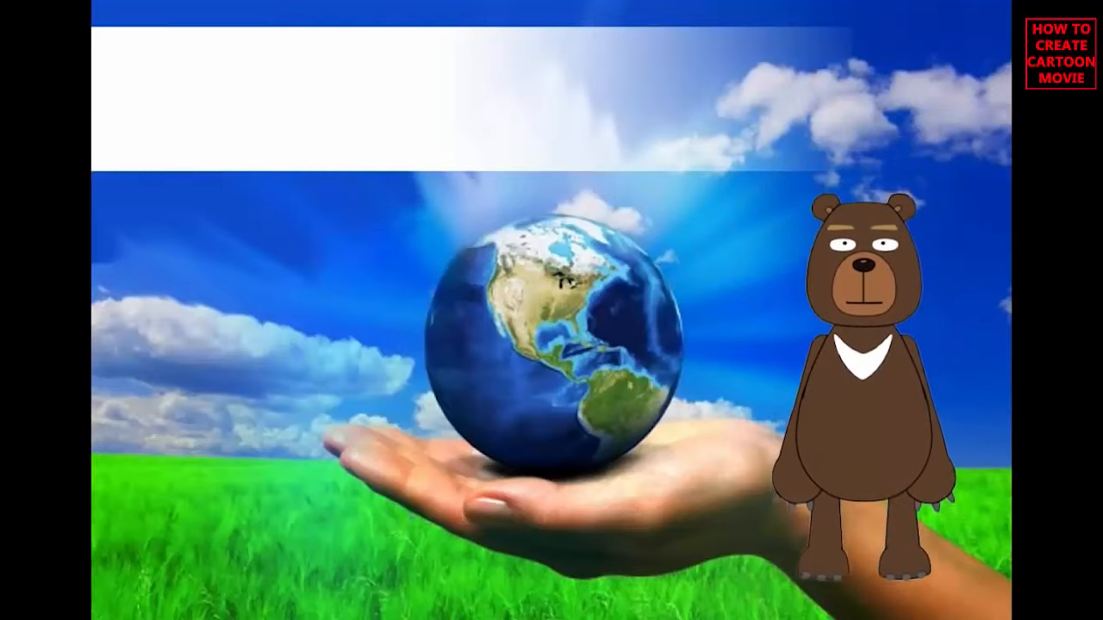
pyautogui.press('Escape')
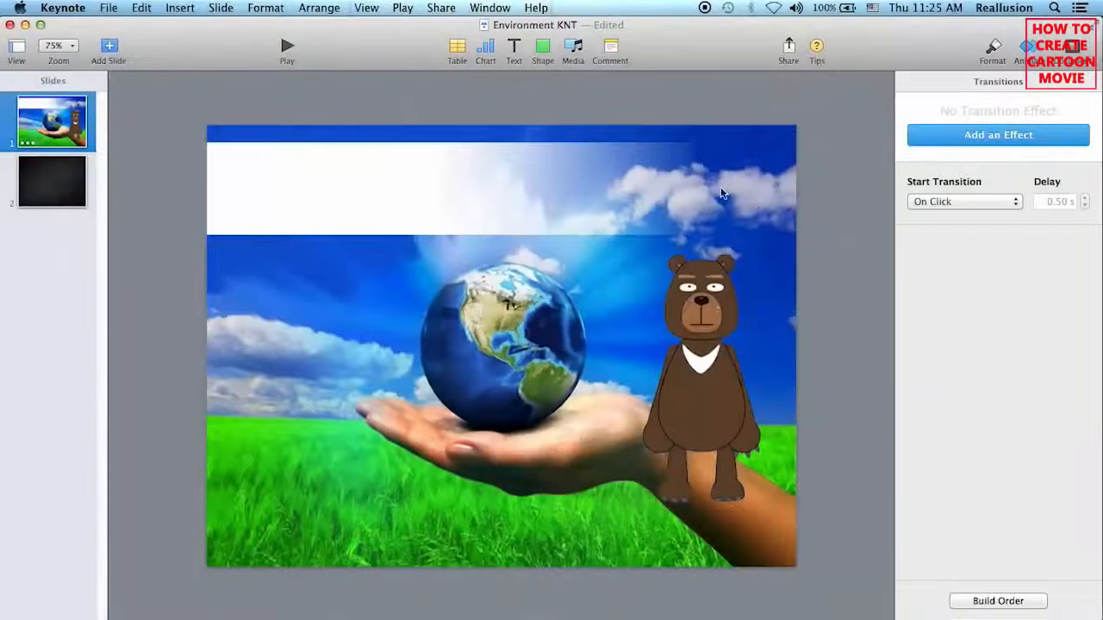
# Delete the bear image from the slide and switch back to CrazyTalk Animator 2.
pyautogui.click(711, 306)
pyautogui.press('Delete')
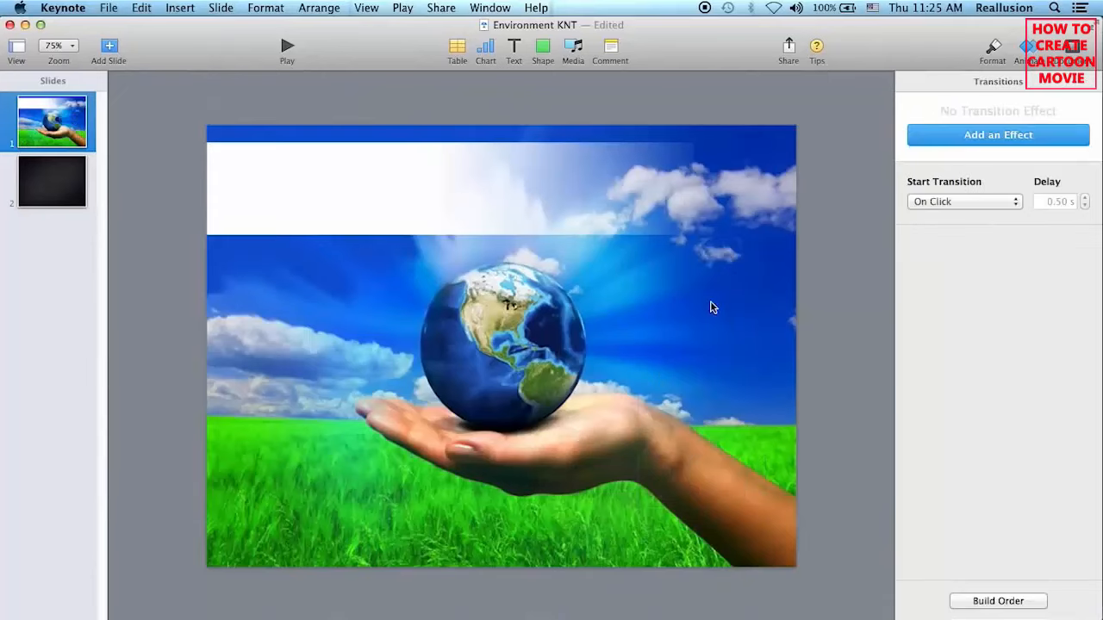
pyautogui.click(636, 615)
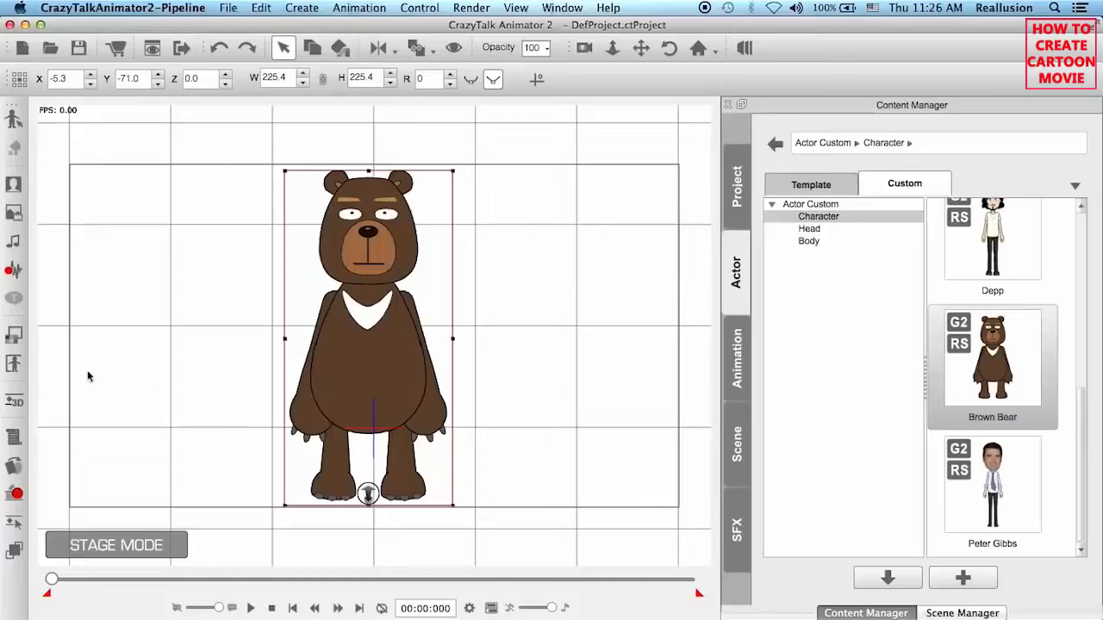
# Turn the bear to the 315 degree angle with the 3D Motion Key Editor and close the editor.
pyautogui.click(15, 402)
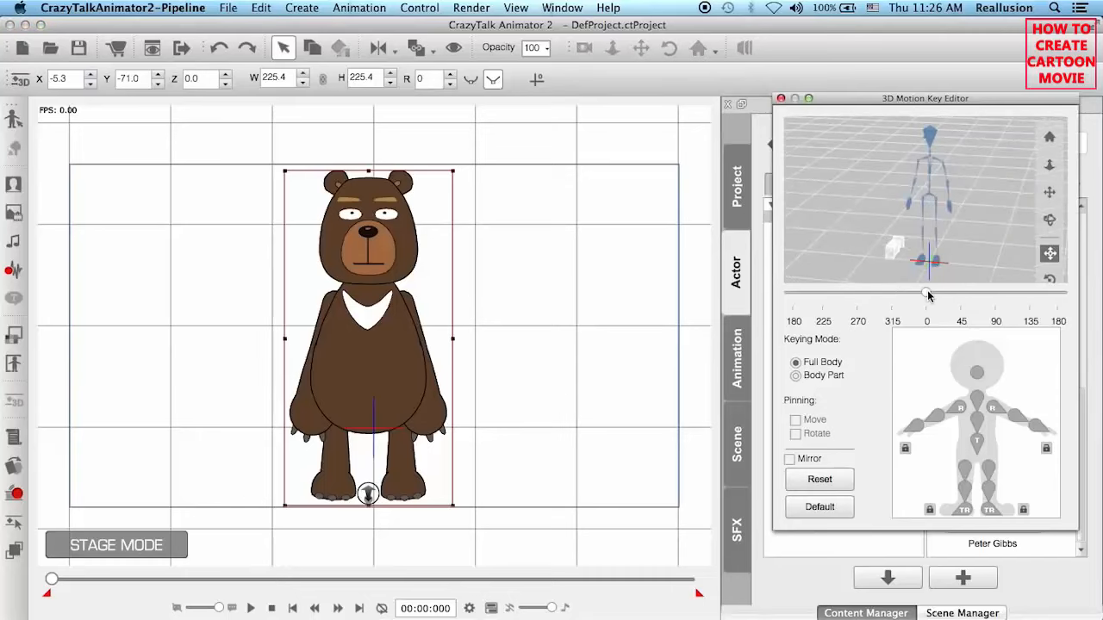
pyautogui.moveTo(928, 296); pyautogui.dragTo(892, 305)
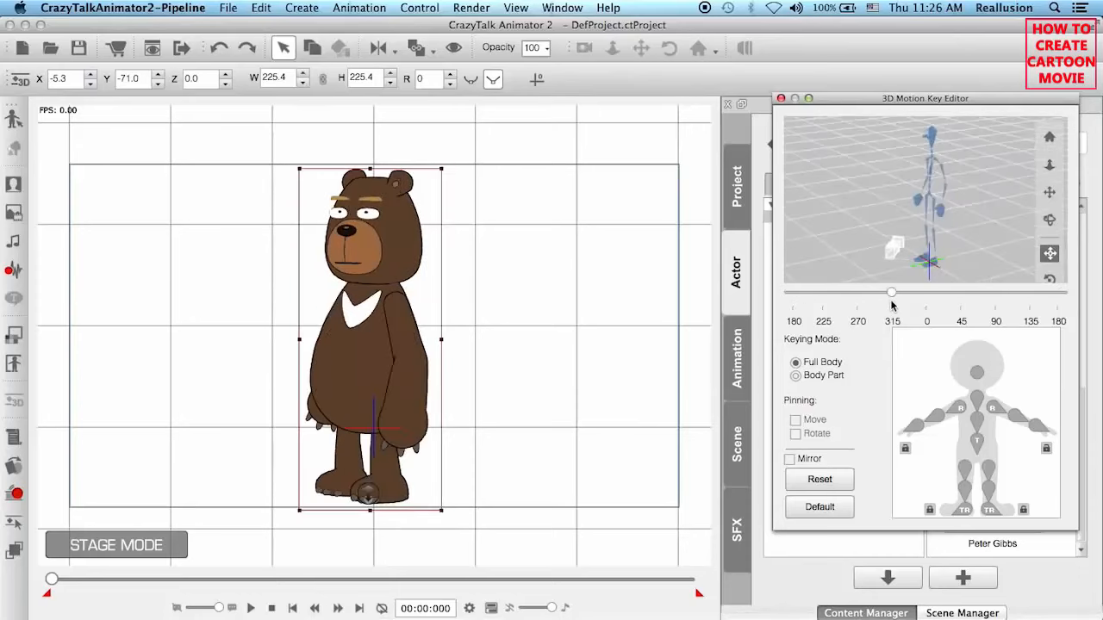
pyautogui.click(781, 98)
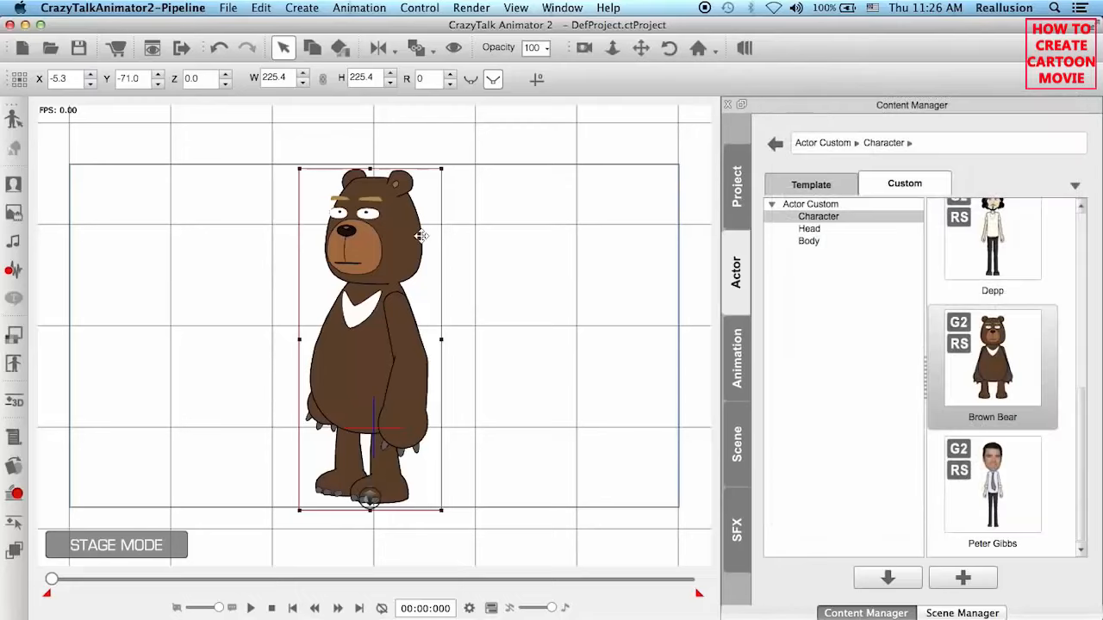
# Look through the 3D motion templates in the 01_Move animation category.
pyautogui.click(737, 350)
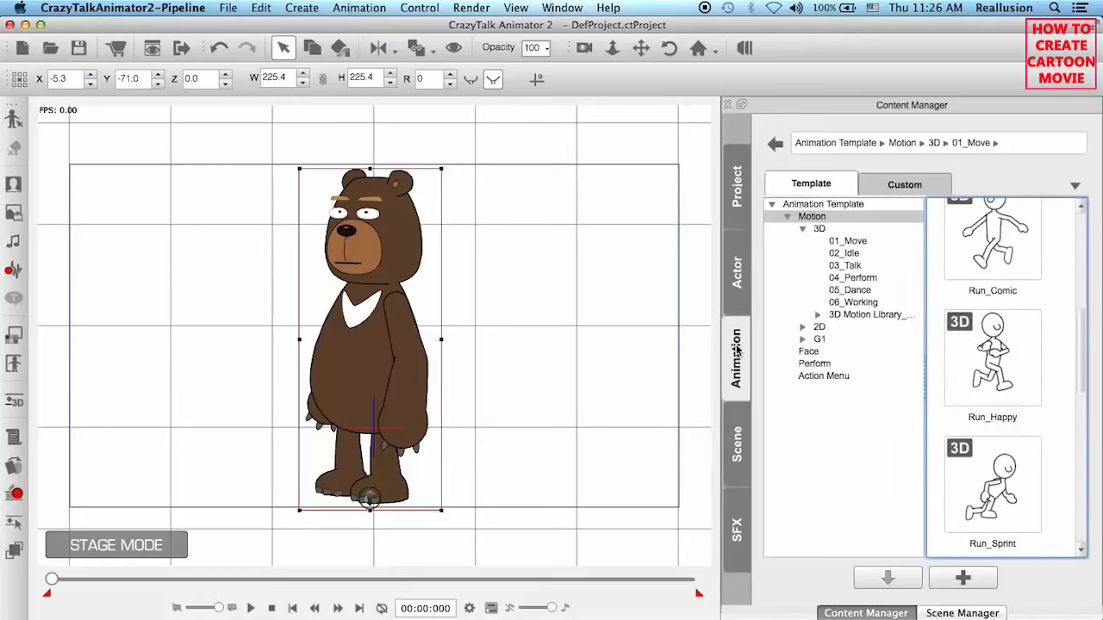
pyautogui.click(848, 241)
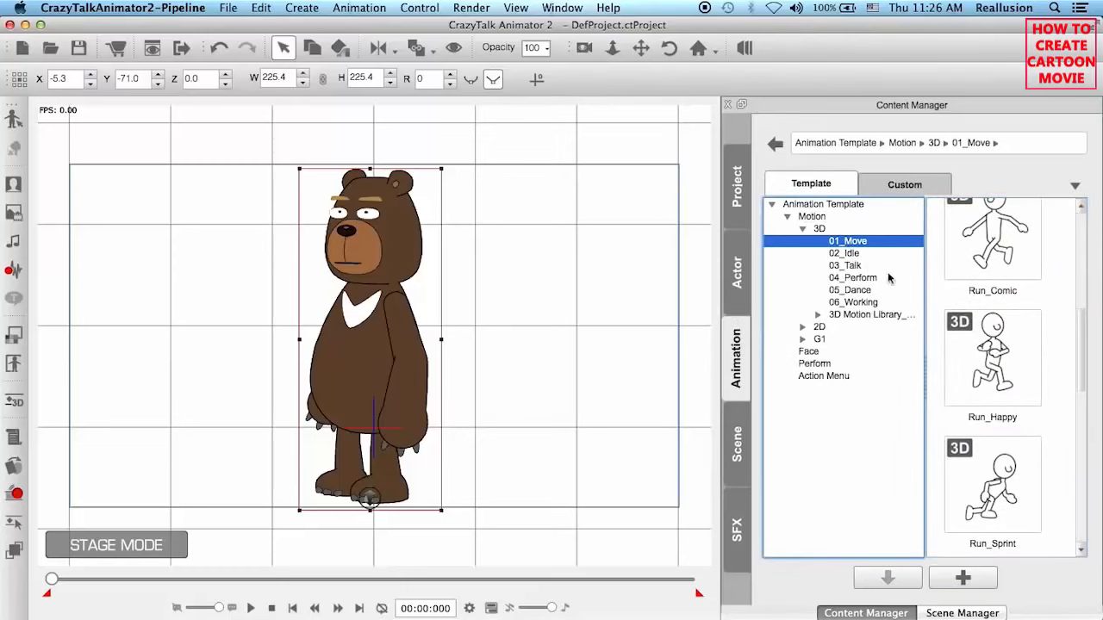
pyautogui.click(787, 217)
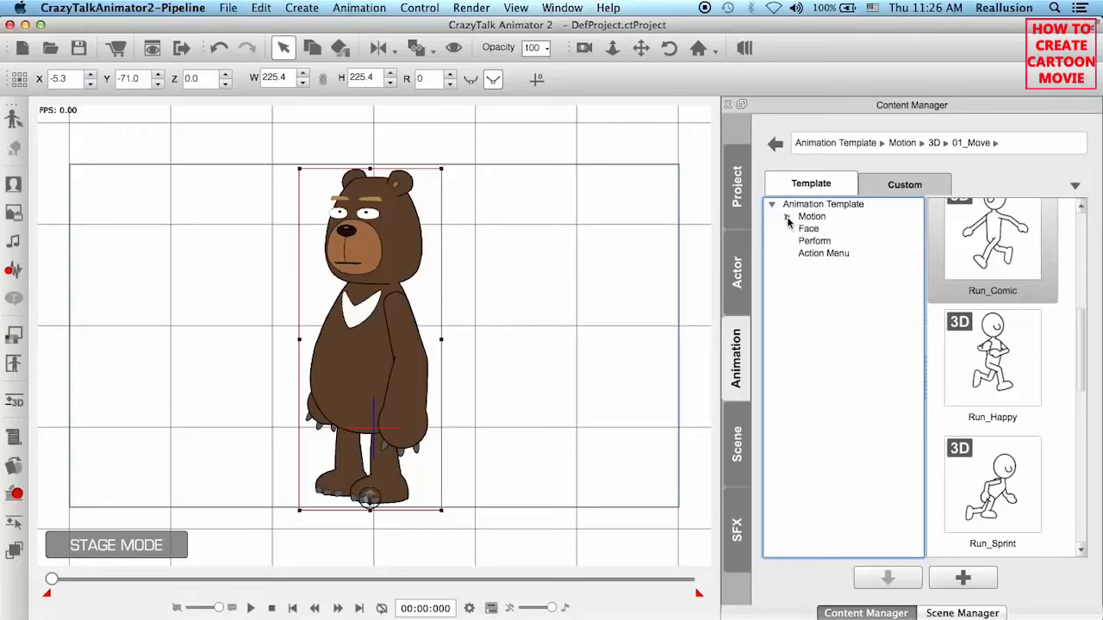
pyautogui.click(388, 248)
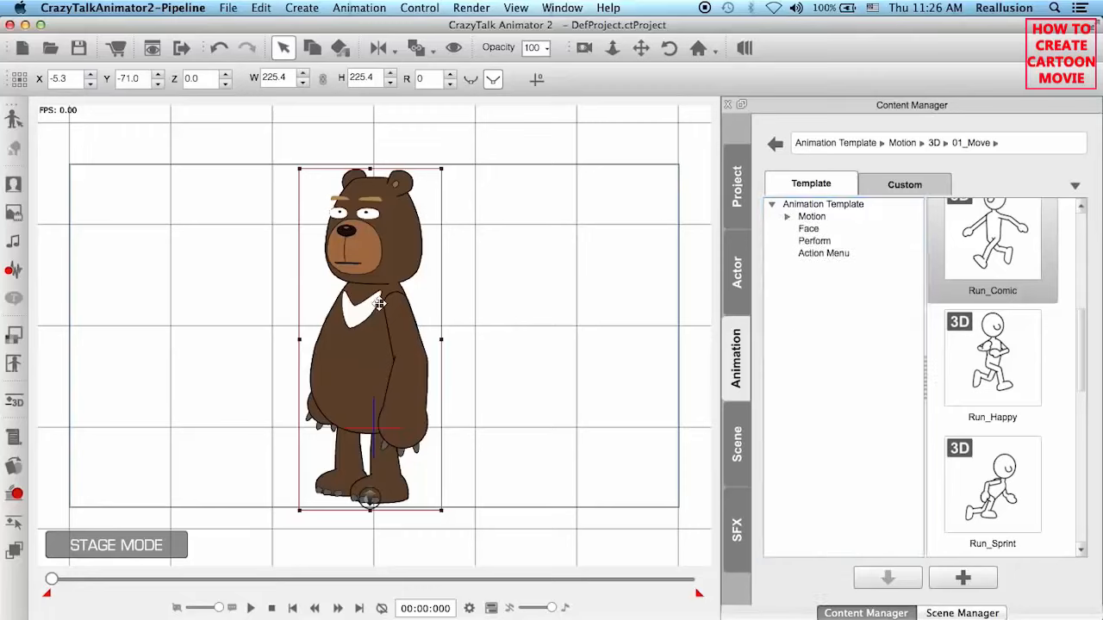
# Open the Puppet Editor for the bear and browse its Mood, Move and Talk motion categories.
pyautogui.click(17, 494)
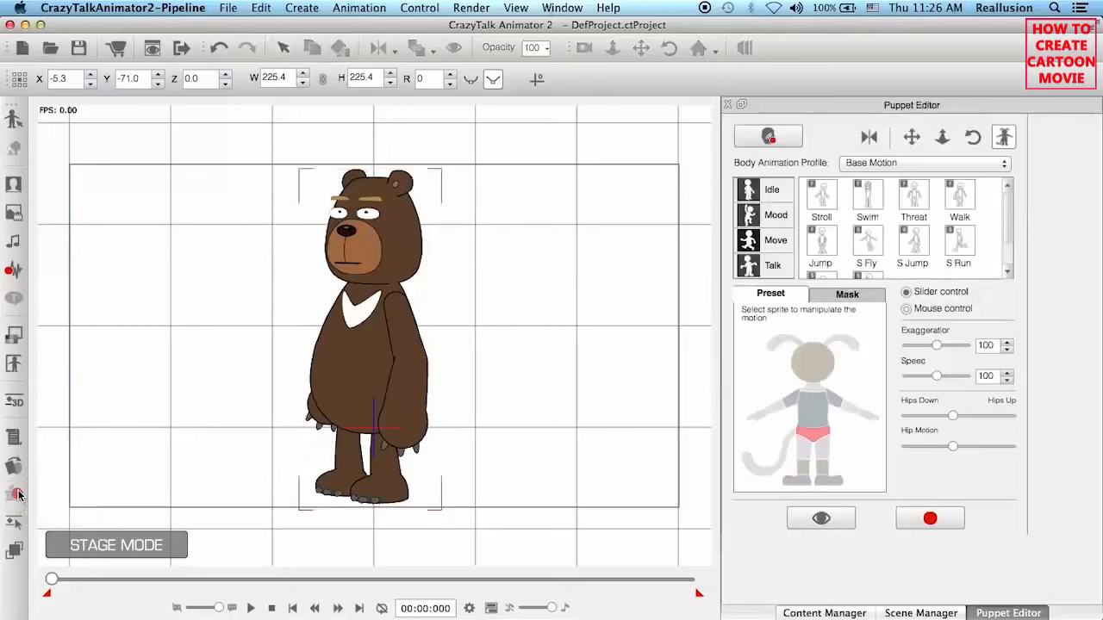
pyautogui.click(775, 214)
pyautogui.click(774, 244)
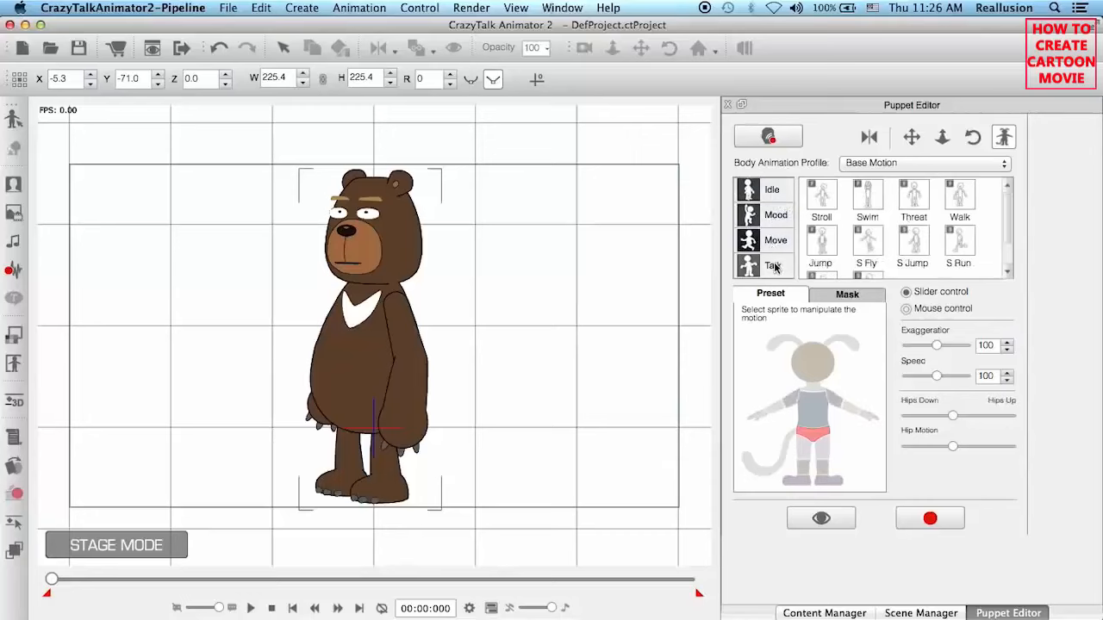
pyautogui.click(773, 265)
pyautogui.click(780, 217)
pyautogui.click(780, 218)
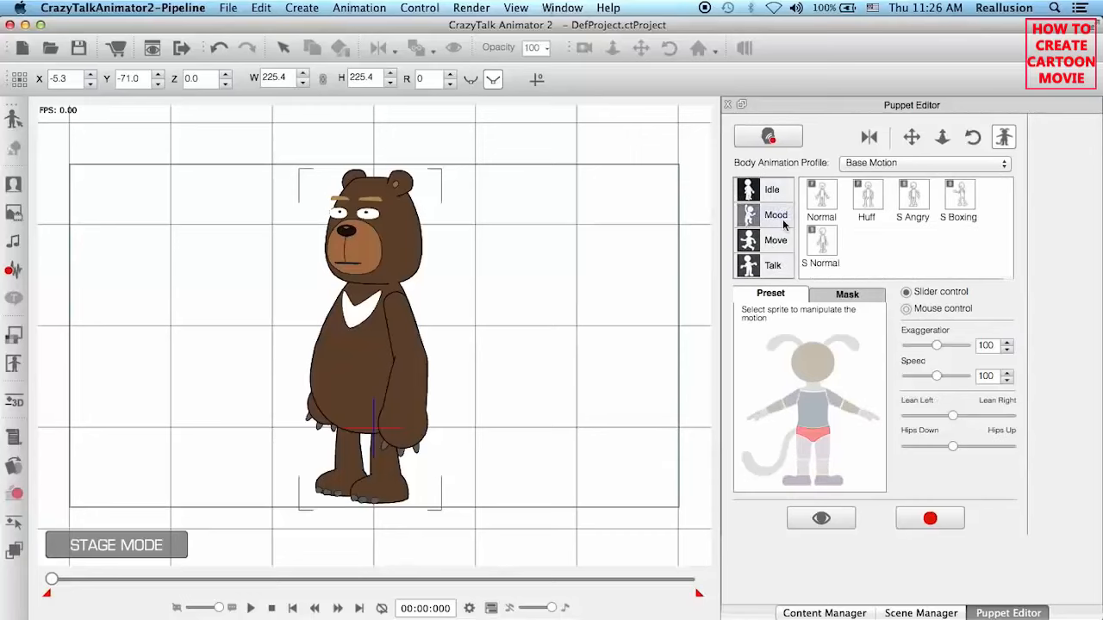
pyautogui.click(777, 240)
pyautogui.click(781, 266)
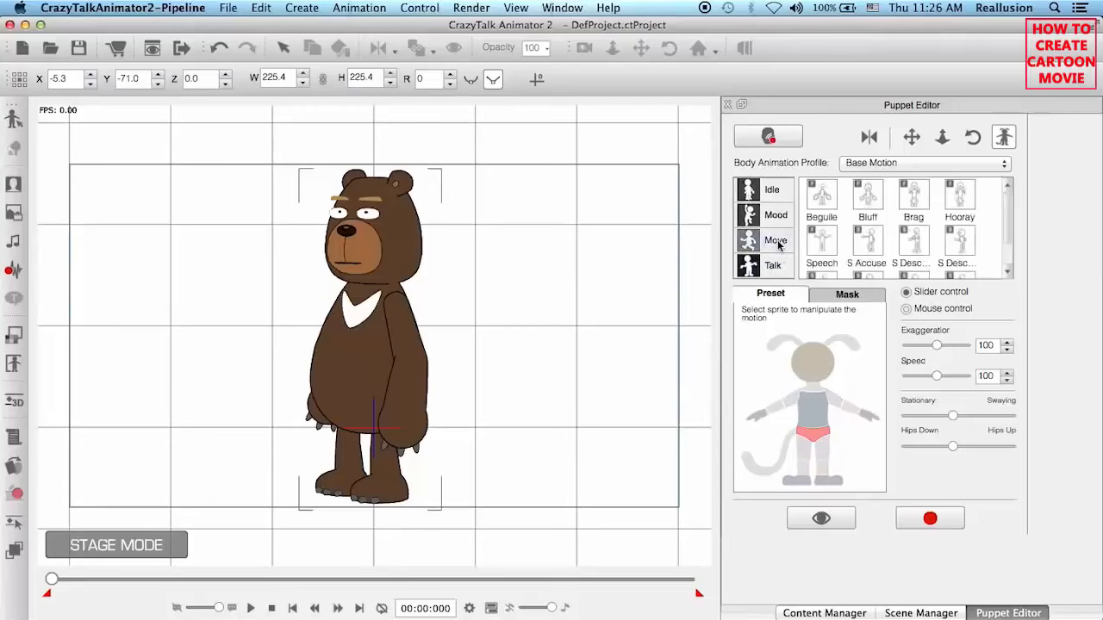
pyautogui.click(775, 241)
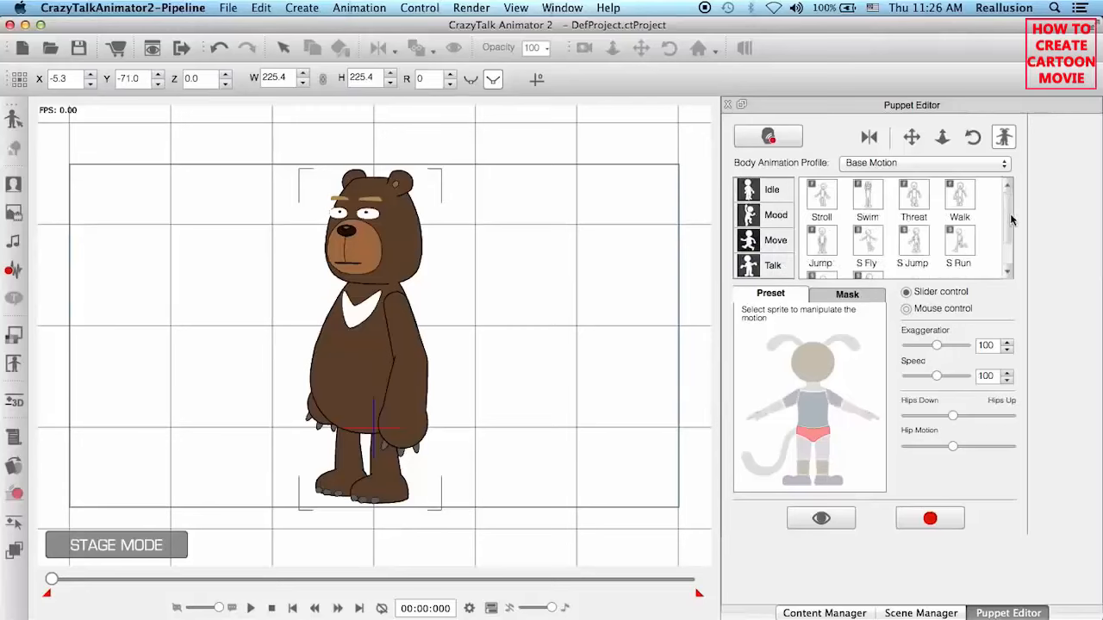
# Preview the S Jump motion from the Move category on the bear and stop the preview.
pyautogui.scroll(-2, 1013, 219)
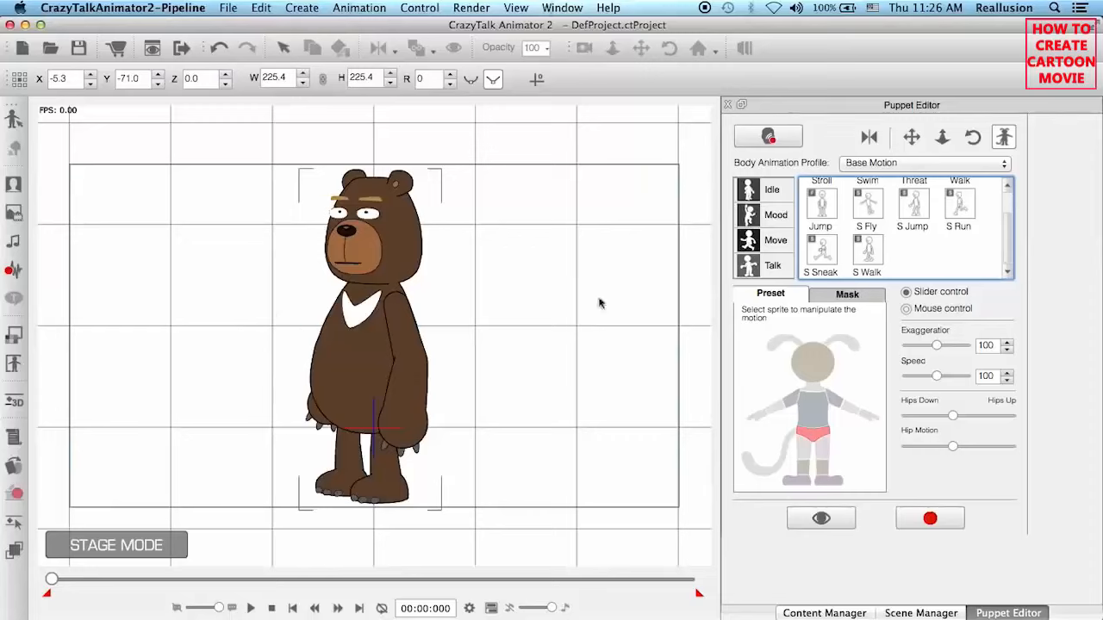
pyautogui.click(915, 213)
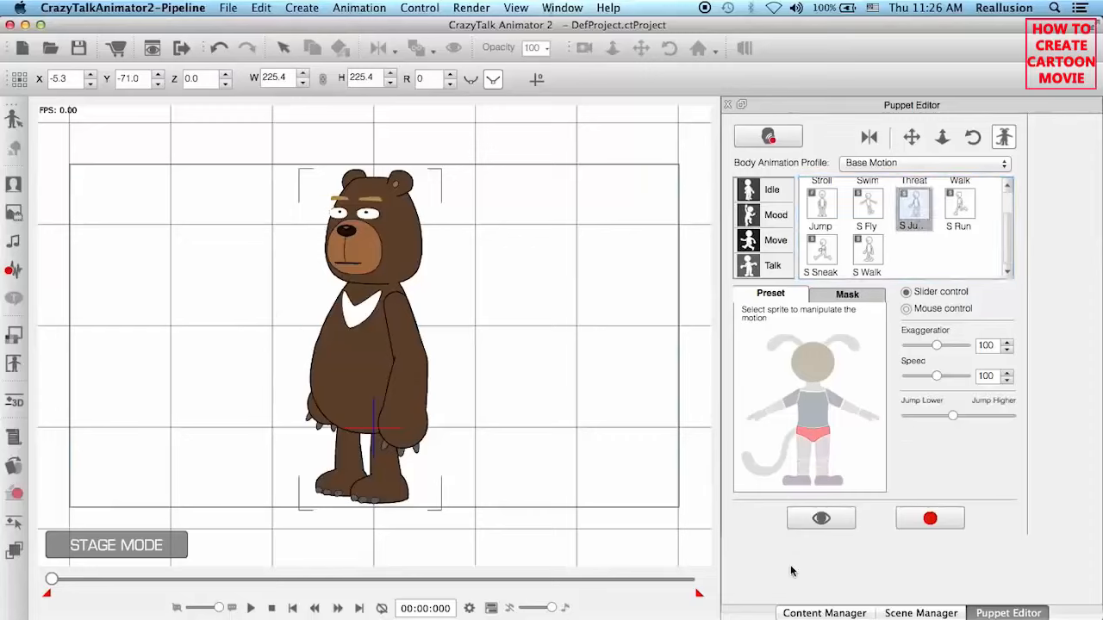
pyautogui.click(822, 517)
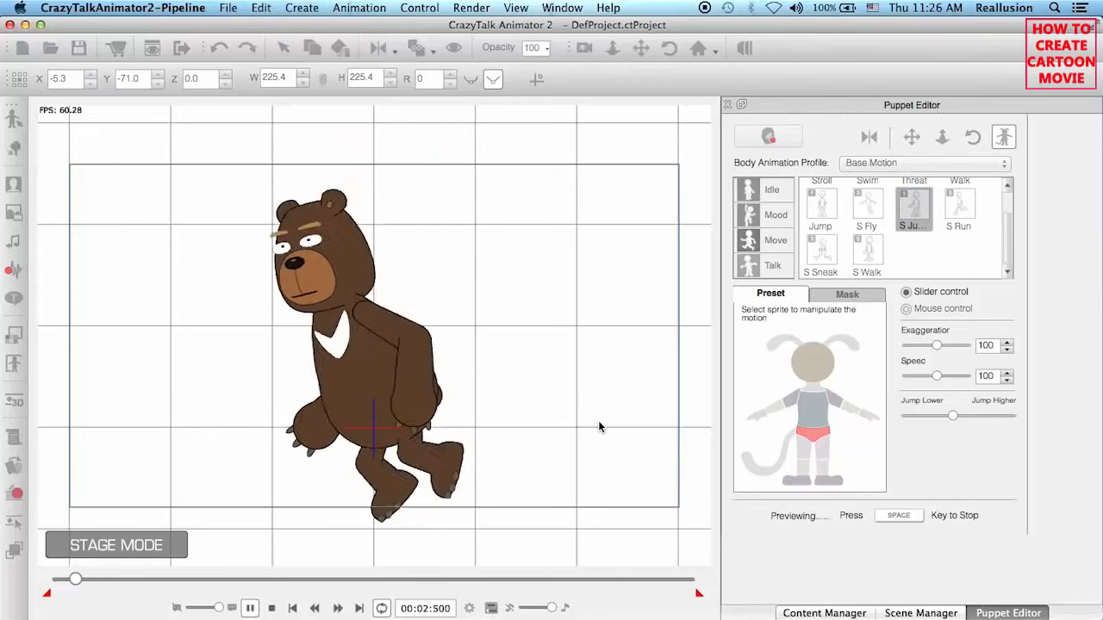
pyautogui.press('space')
# Preview the S Run motion on the bear and stop the preview.
pyautogui.click(958, 207)
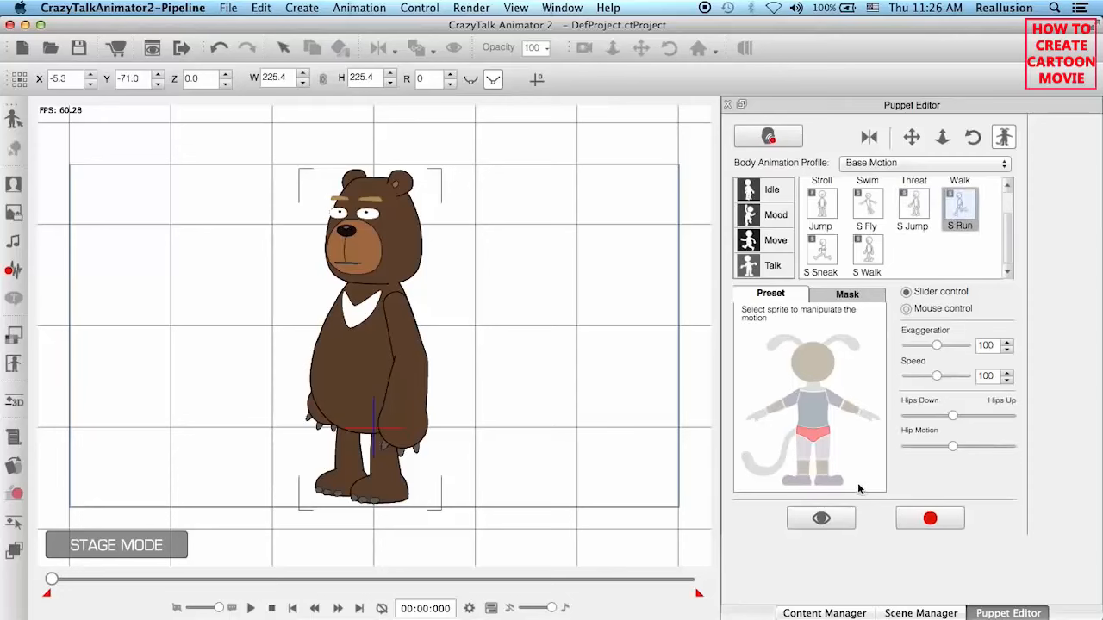
pyautogui.click(821, 518)
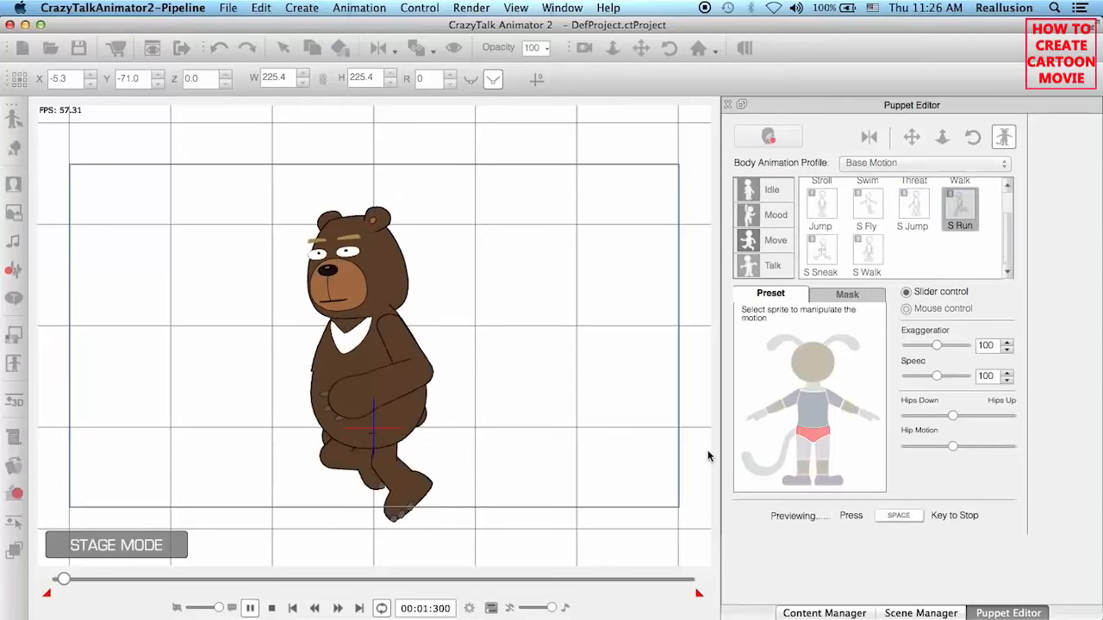
pyautogui.press('space')
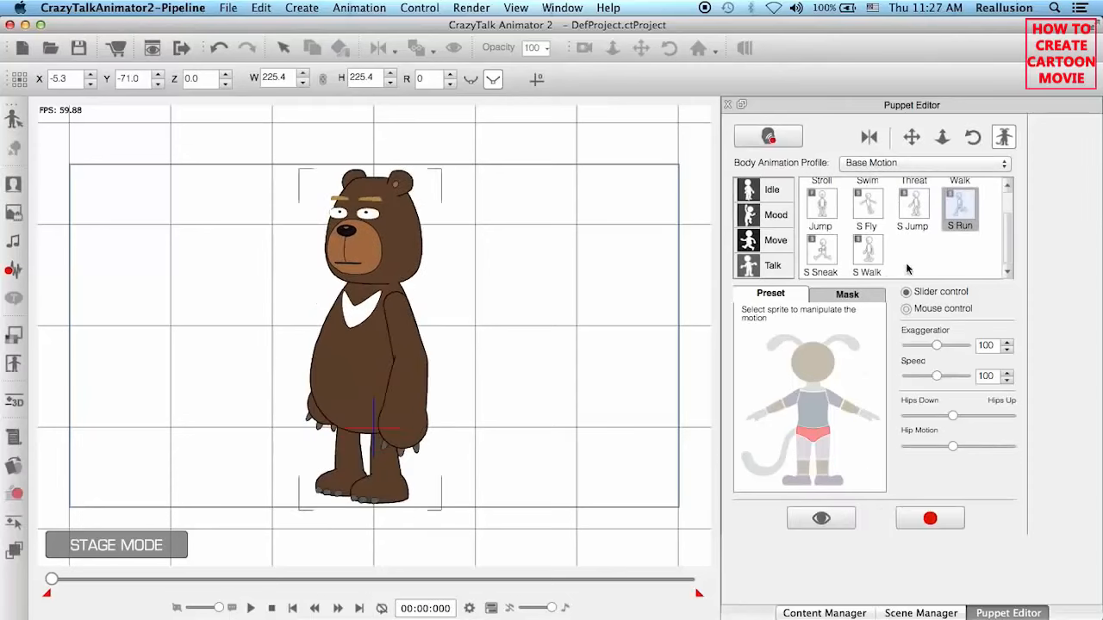
# Preview the S Fly motion on the bear and stop the preview.
pyautogui.click(866, 207)
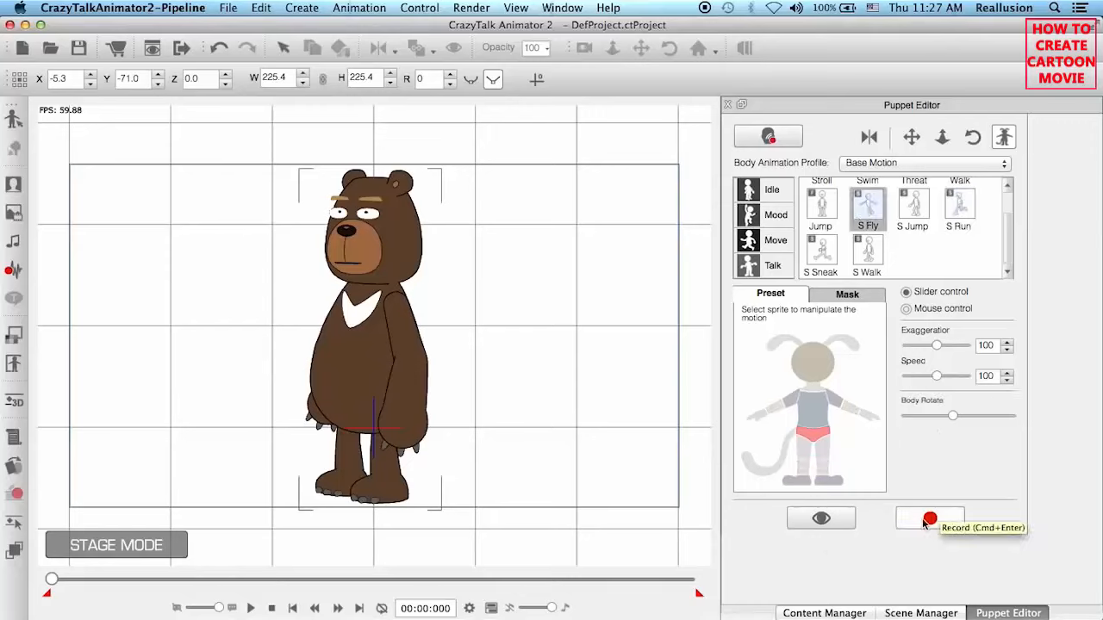
pyautogui.click(827, 517)
pyautogui.press('space')
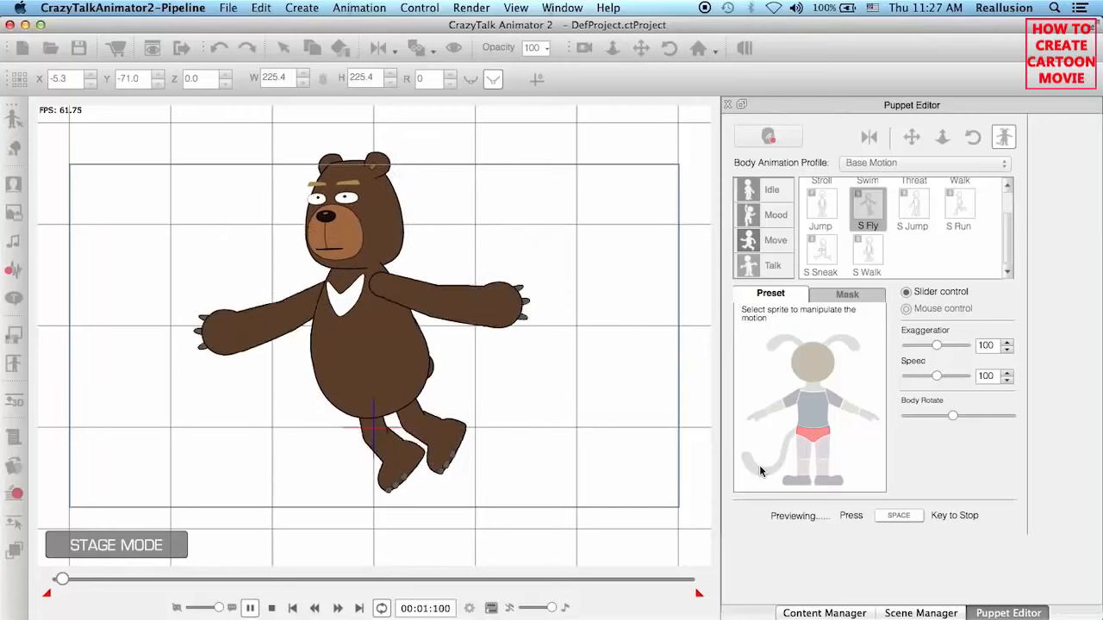
pyautogui.press('space')
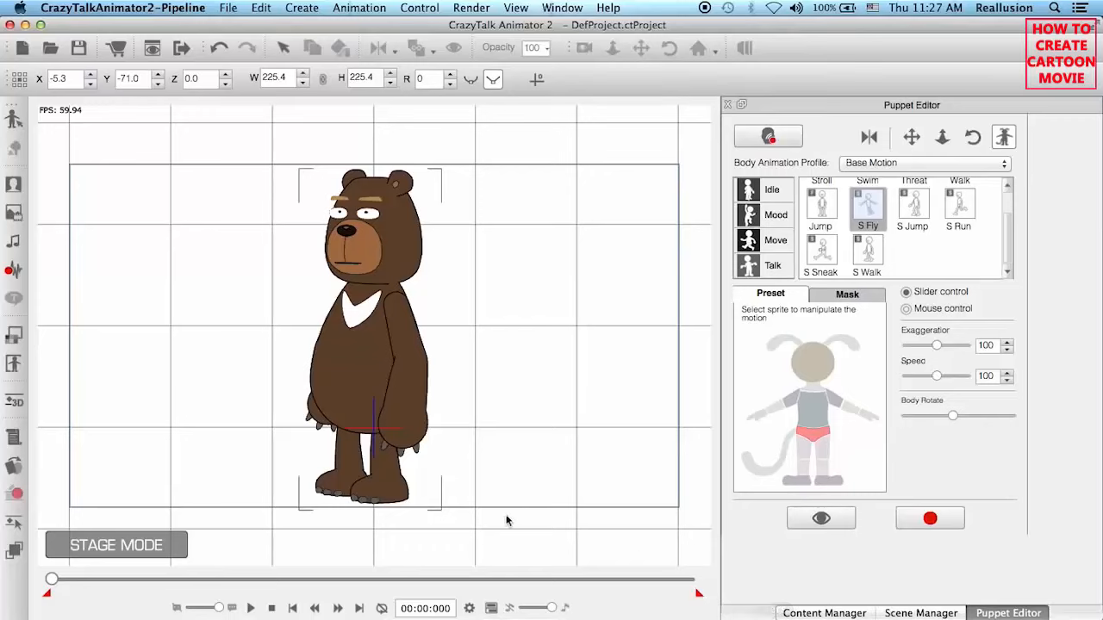
# Set the project's background color to black in the Project Settings.
pyautogui.click(469, 607)
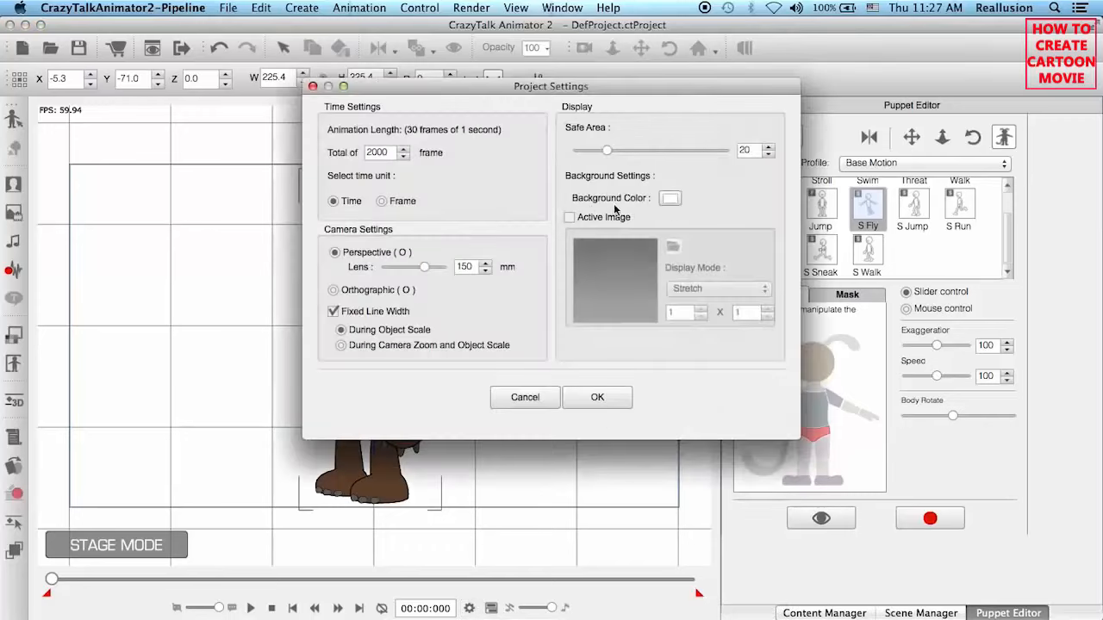
pyautogui.click(669, 200)
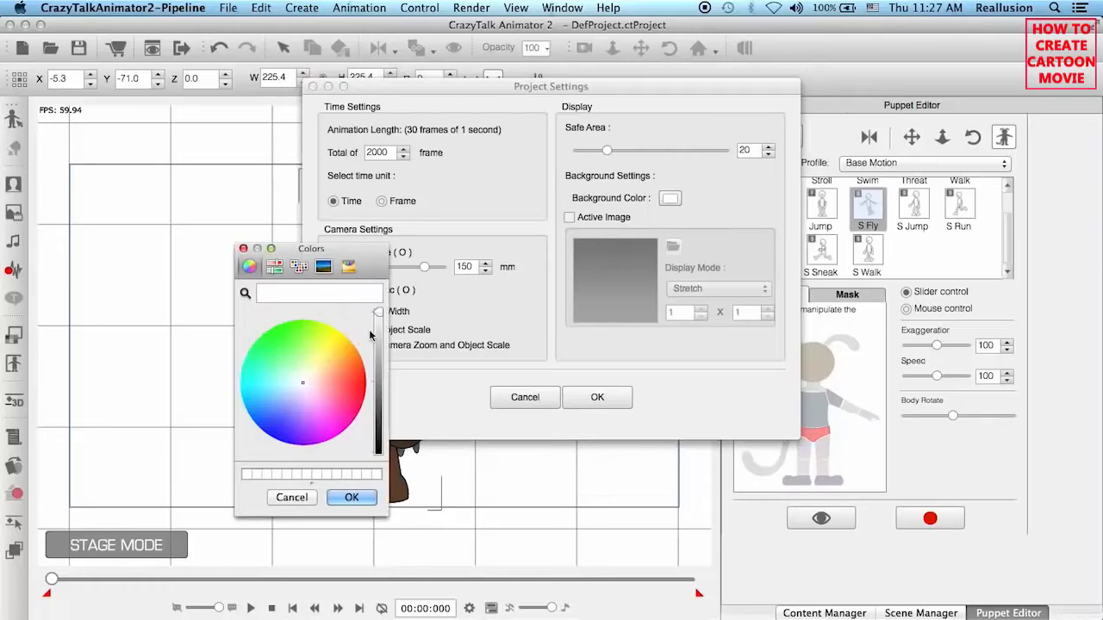
pyautogui.moveTo(381, 320); pyautogui.dragTo(379, 481)
pyautogui.click(366, 499)
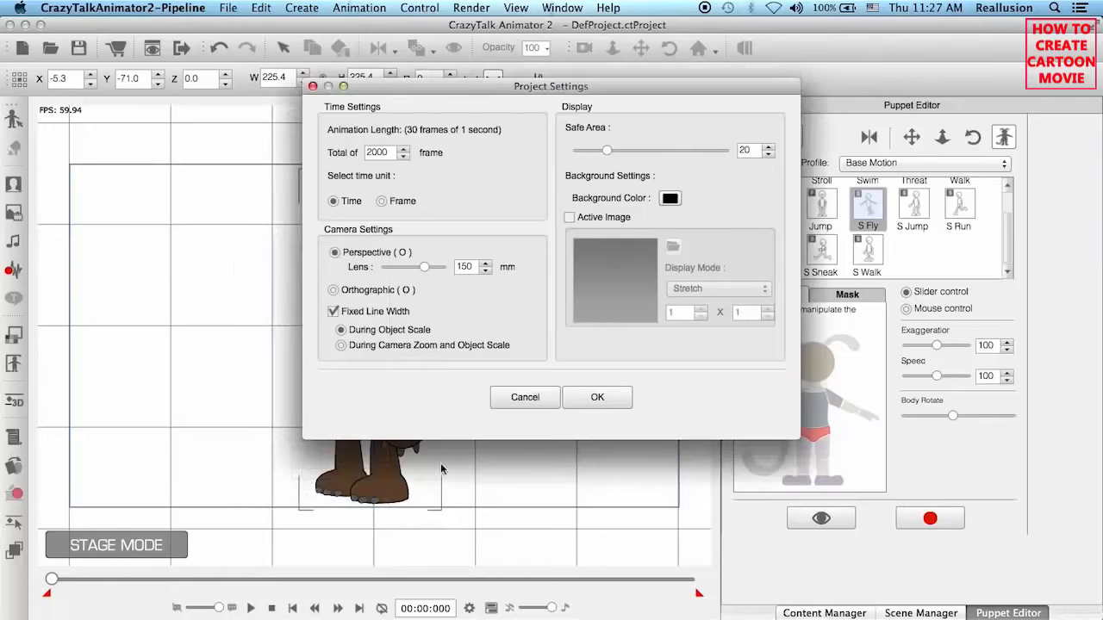
pyautogui.click(593, 399)
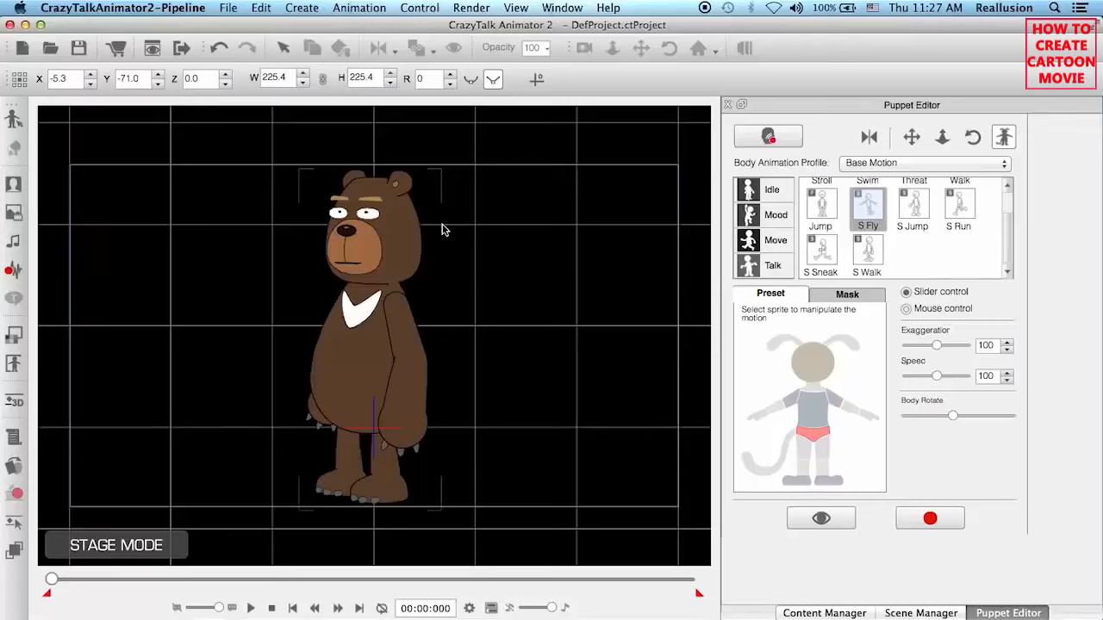
# Preview the S Fly motion on the bear against the black background and stop the preview.
pyautogui.click(835, 517)
pyautogui.press('space')
pyautogui.press('space')
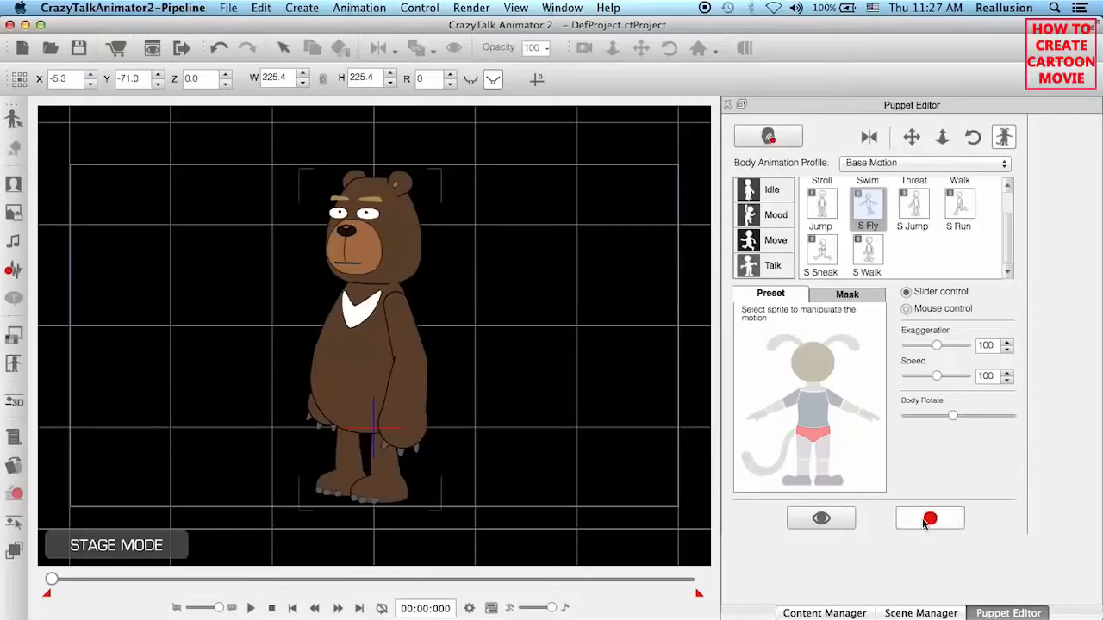
# Record the S Fly motion on the bear for about 3.5 seconds, then close the Puppet Editor.
pyautogui.click(928, 519)
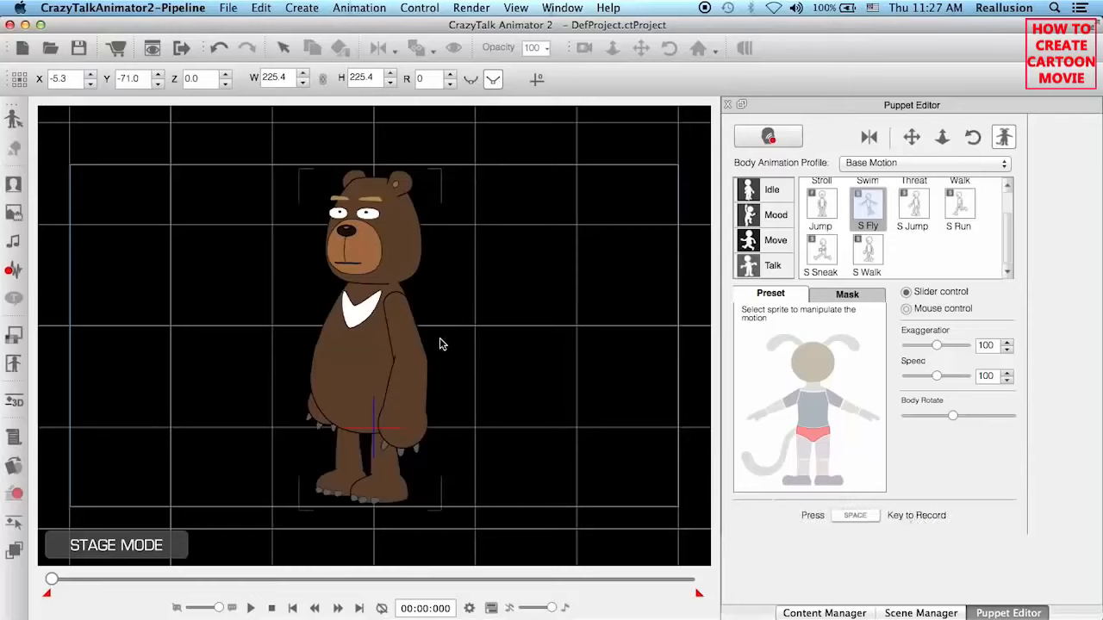
pyautogui.press('space')
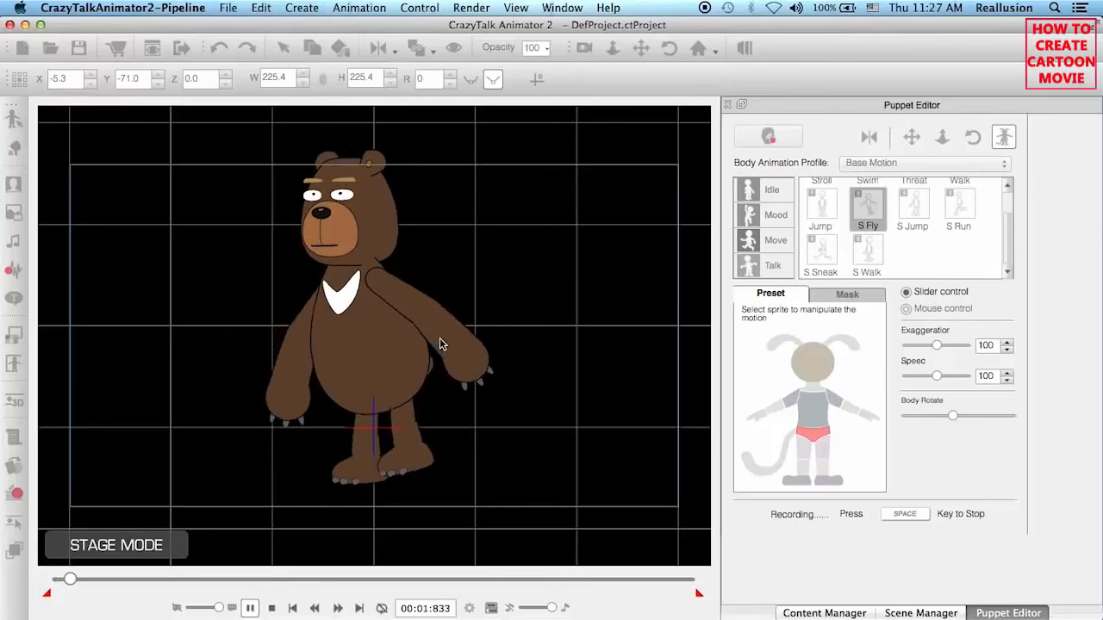
pyautogui.press('space')
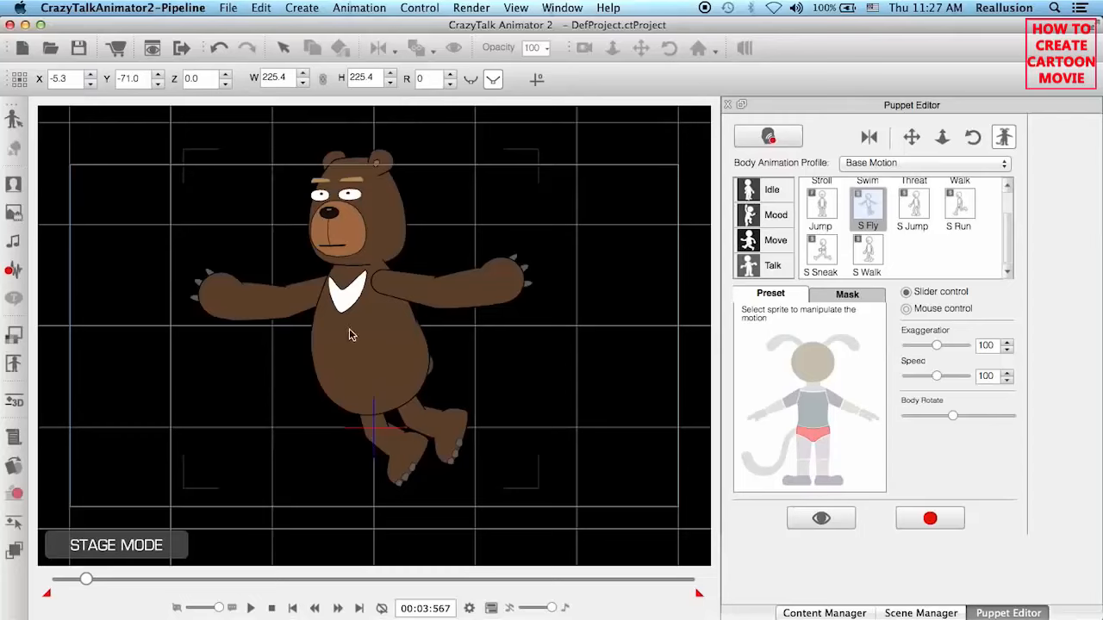
pyautogui.click(271, 609)
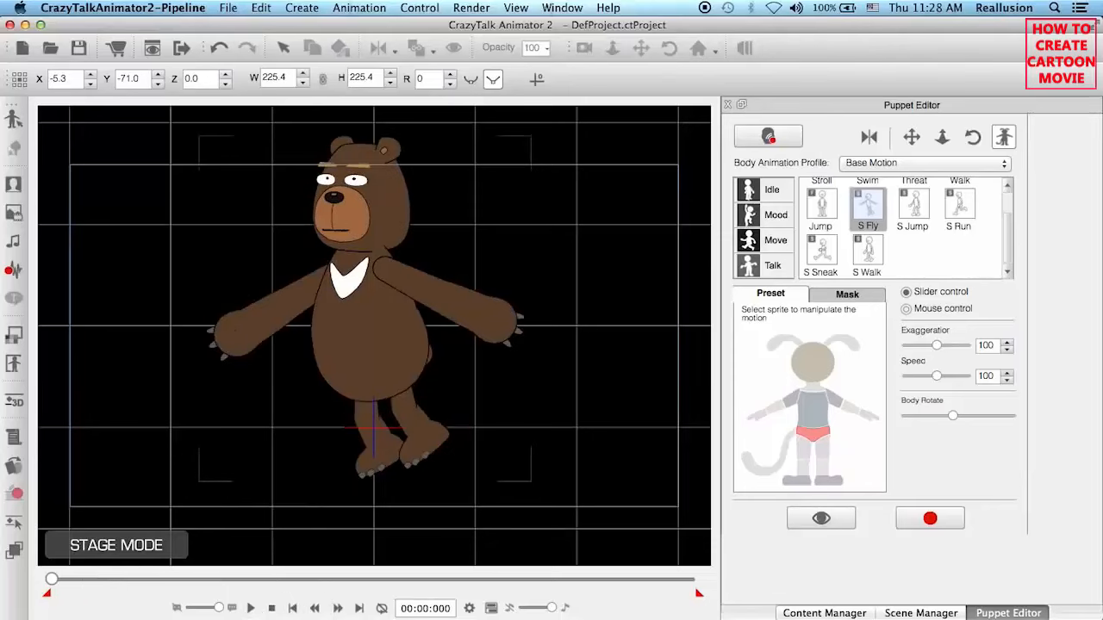
pyautogui.click(727, 104)
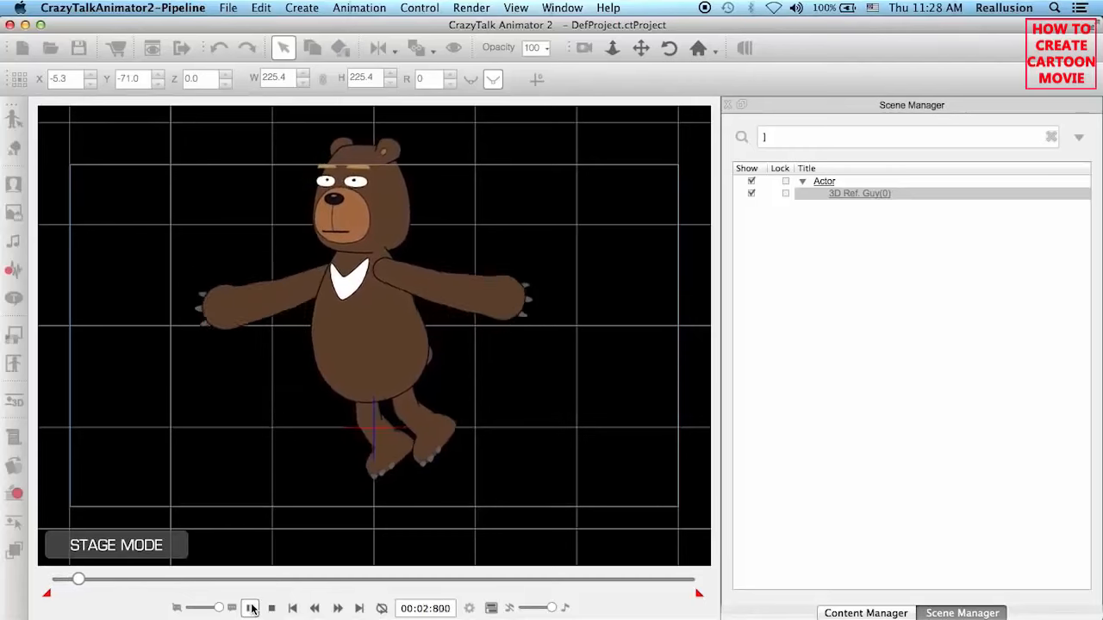
# Pause the playback and scrub through the recorded flying motion back to near the start.
pyautogui.click(250, 608)
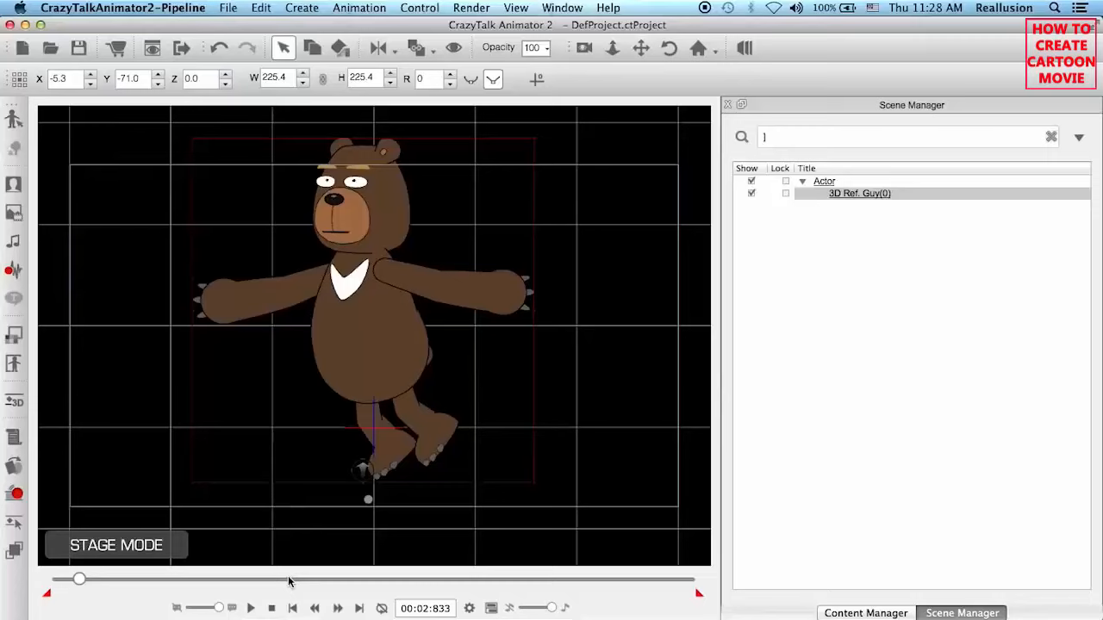
pyautogui.moveTo(79, 583)
pyautogui.mouseDown()
pyautogui.moveTo(59, 582)
pyautogui.moveTo(80, 581)
pyautogui.mouseUp()
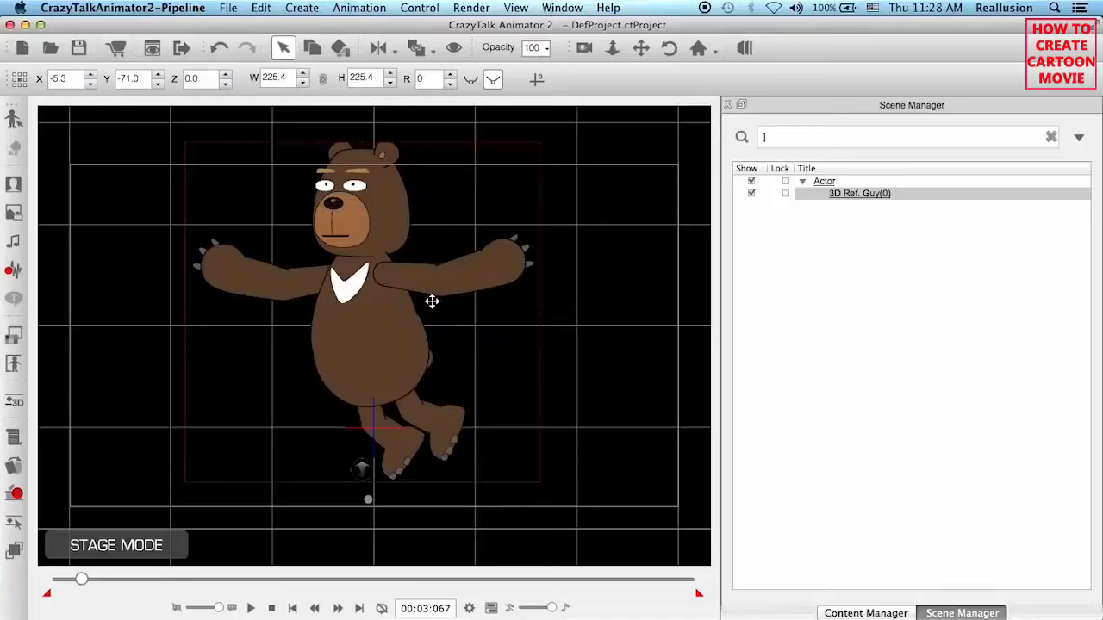
pyautogui.click(83, 580)
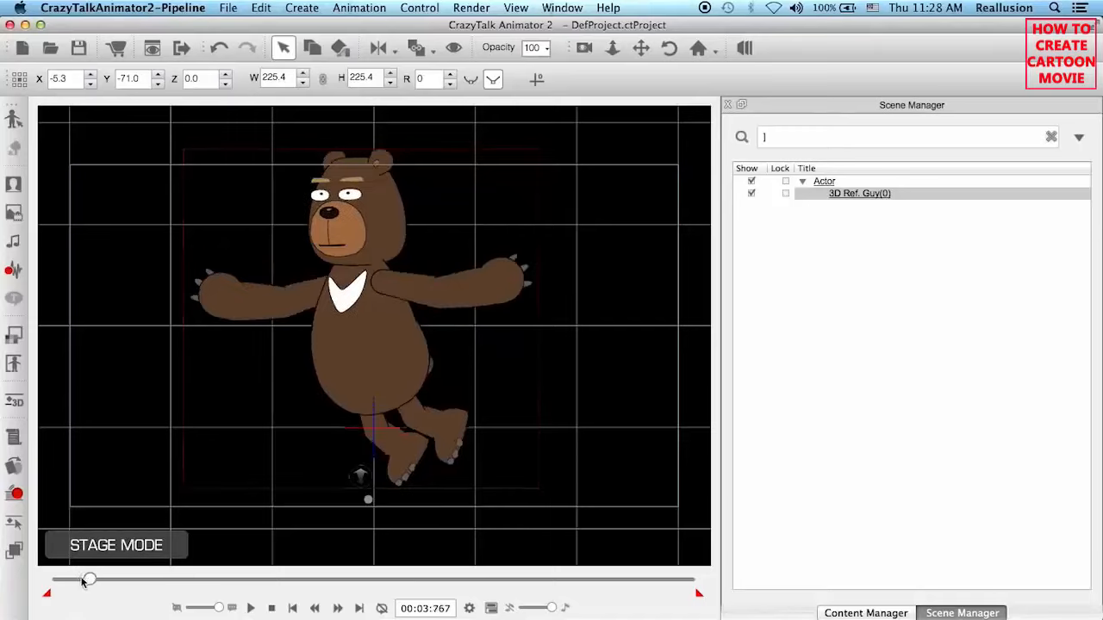
pyautogui.moveTo(84, 580); pyautogui.dragTo(50, 580)
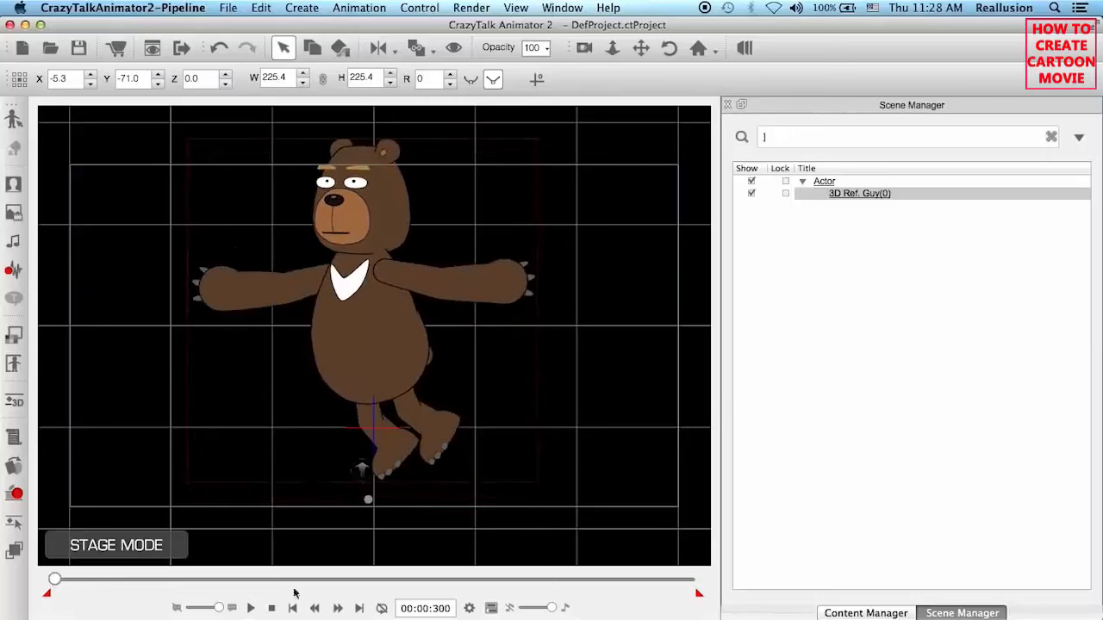
# Switch the project's time unit from Time to Frame.
pyautogui.click(469, 609)
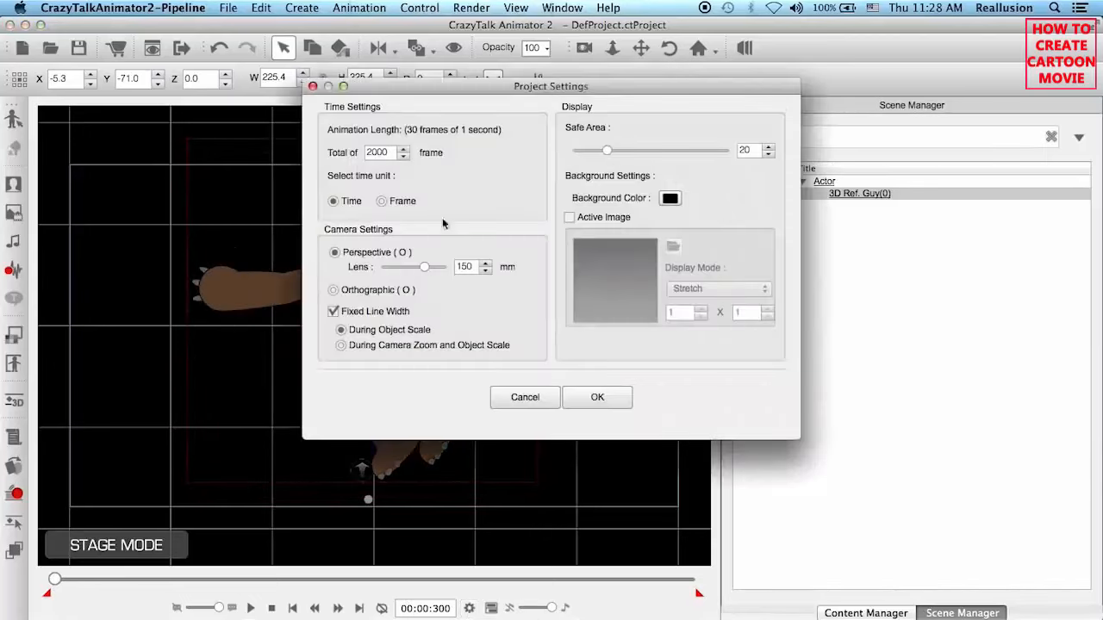
pyautogui.click(383, 202)
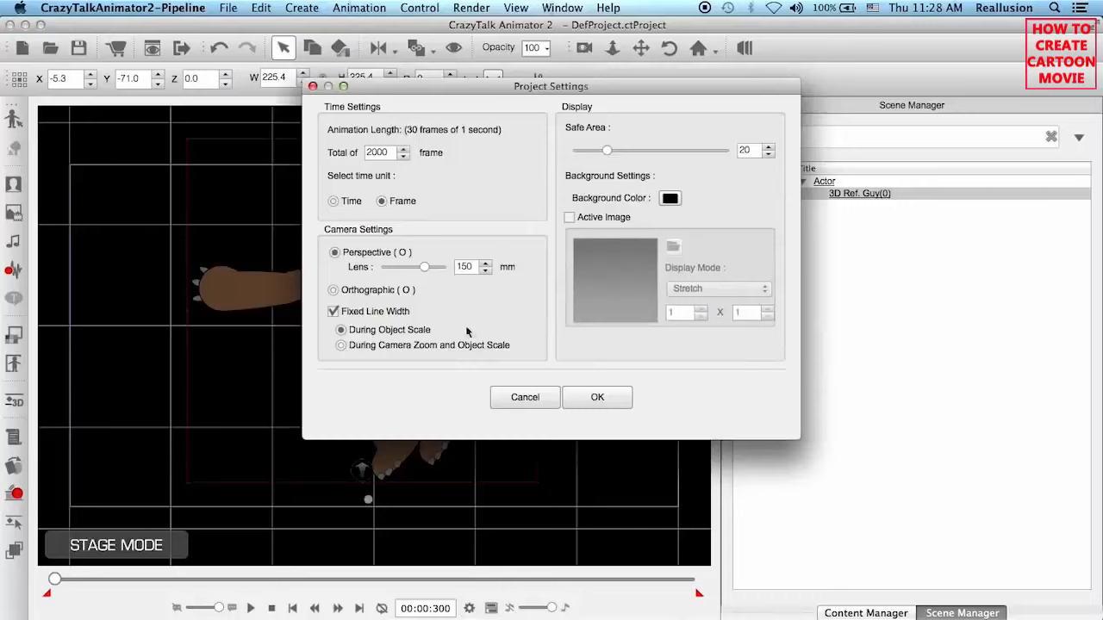
pyautogui.click(593, 401)
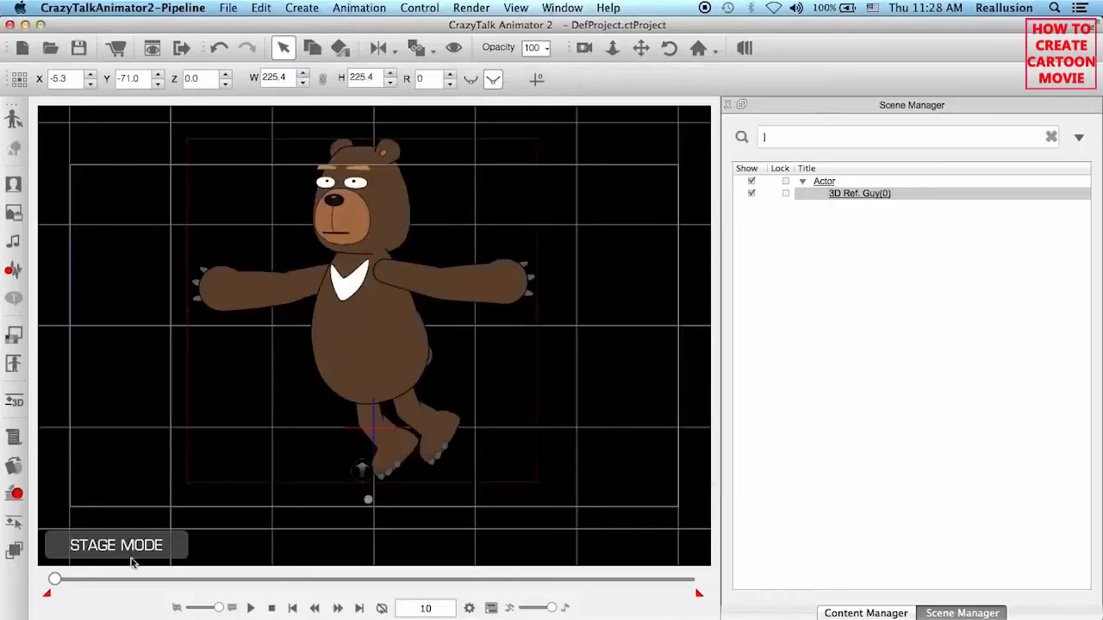
# Play the flying motion from frame 1 and pause at the frame where the starting pose repeats.
pyautogui.moveTo(54, 584); pyautogui.dragTo(52, 584)
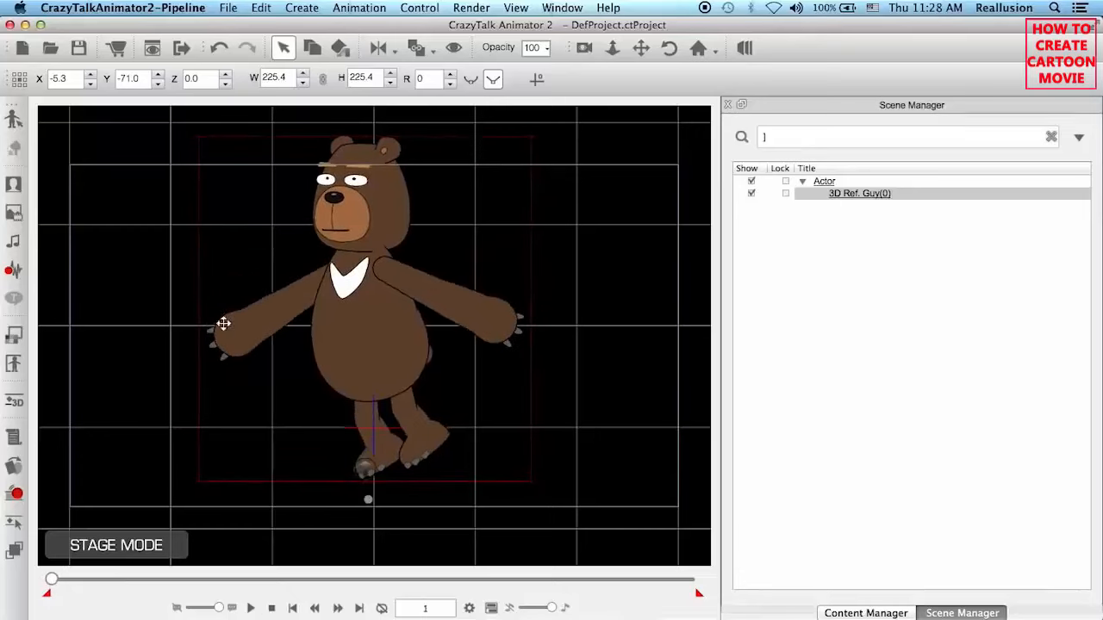
pyautogui.moveTo(52, 582)
pyautogui.mouseDown()
pyautogui.moveTo(121, 585)
pyautogui.moveTo(47, 586)
pyautogui.mouseUp()
pyautogui.click(251, 608)
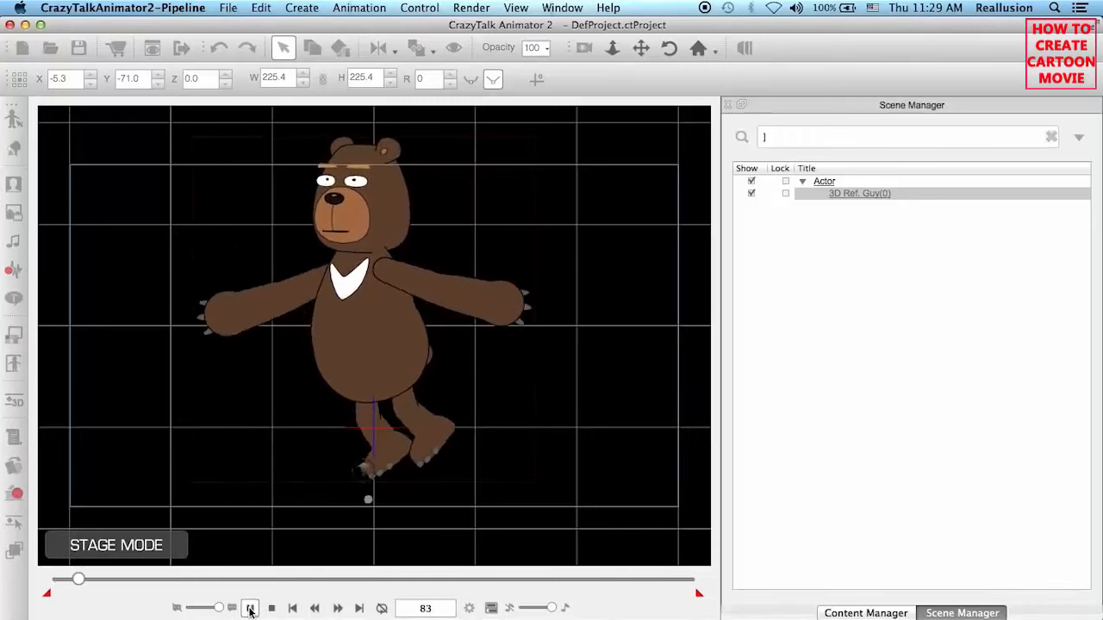
pyautogui.click(251, 609)
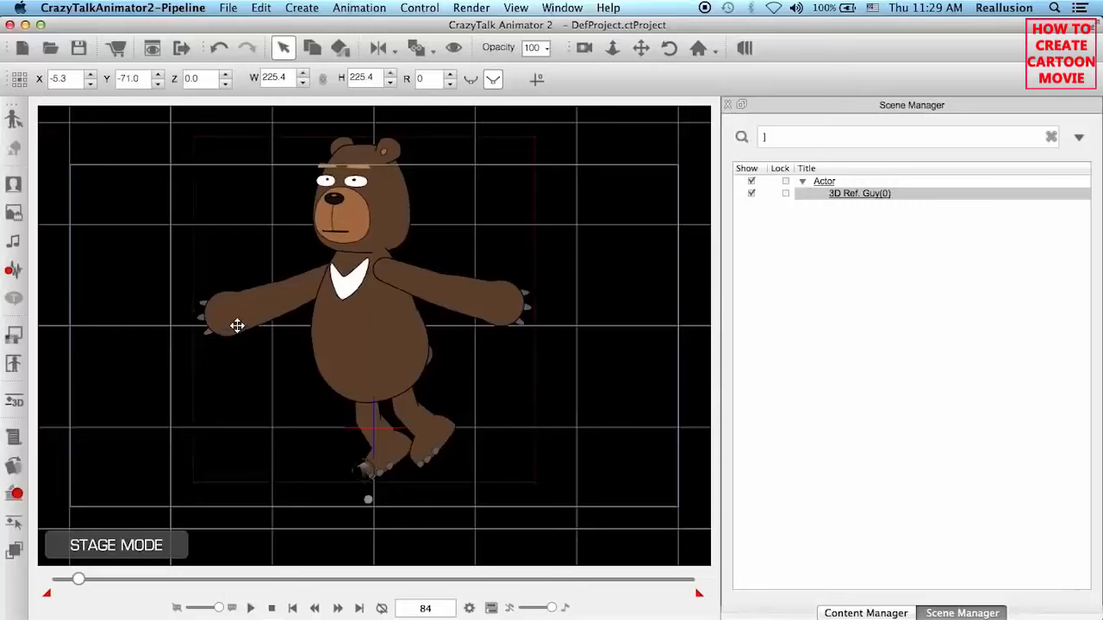
# Show the bear's 3D Motion tracks in the Timeline and move the playhead to frame 77.
pyautogui.click(492, 609)
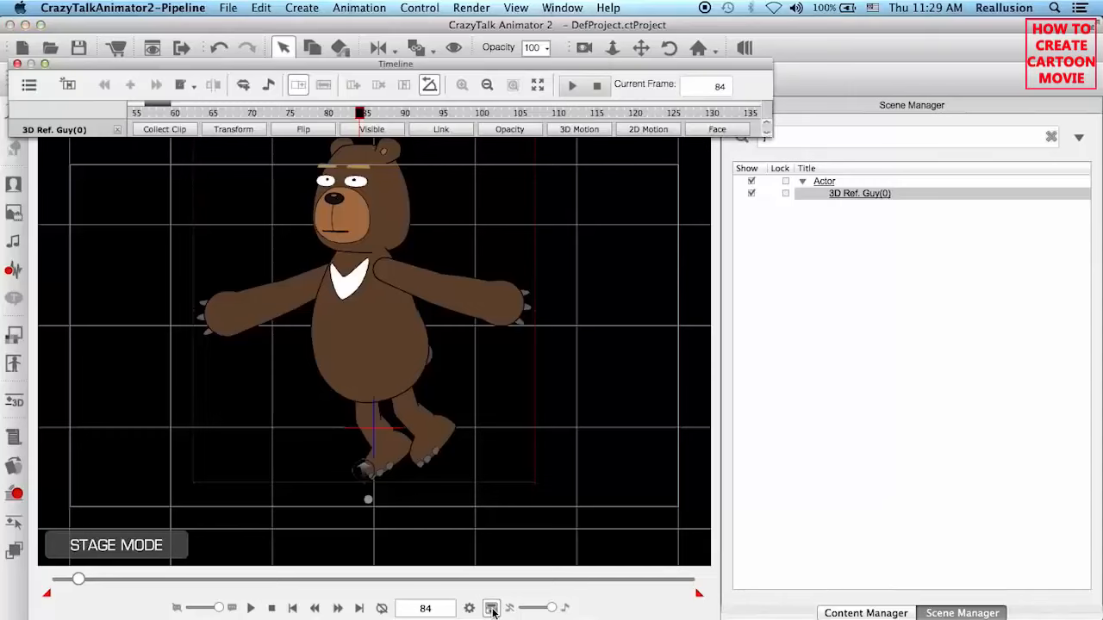
pyautogui.click(599, 130)
pyautogui.click(599, 130)
pyautogui.click(599, 130)
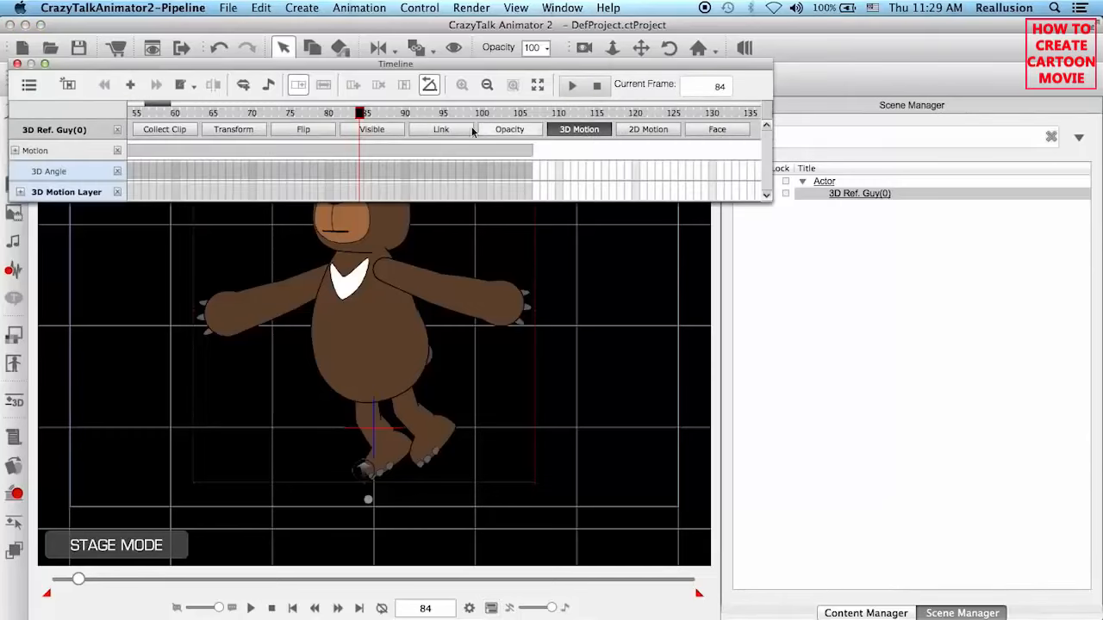
pyautogui.moveTo(171, 105)
pyautogui.mouseDown()
pyautogui.moveTo(140, 107)
pyautogui.moveTo(184, 105)
pyautogui.mouseUp()
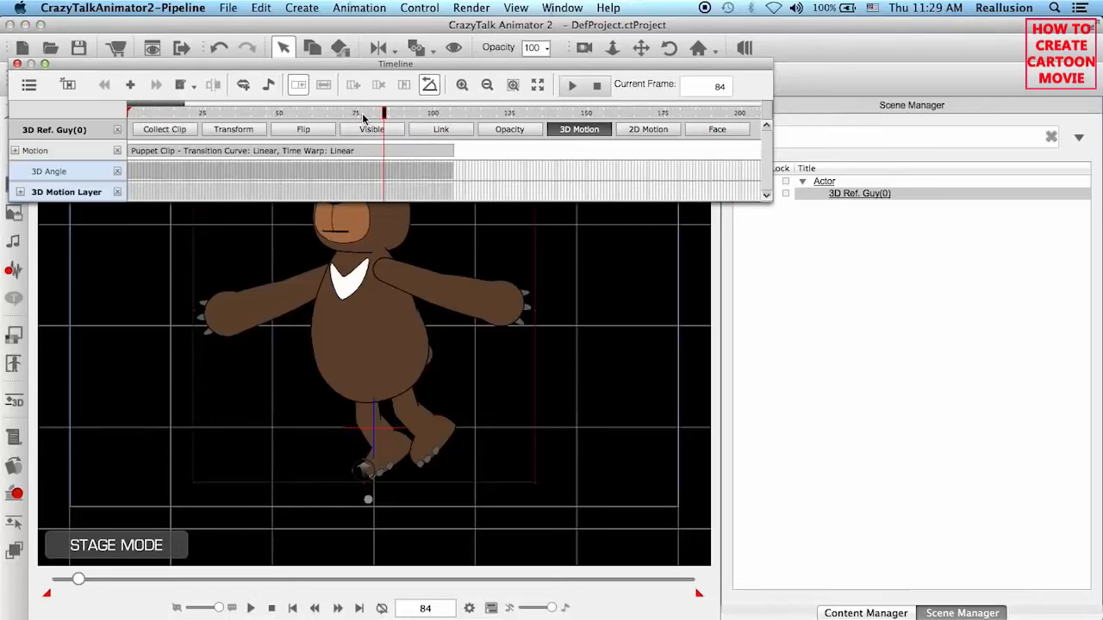
pyautogui.moveTo(362, 113)
pyautogui.mouseDown()
pyautogui.moveTo(399, 116)
pyautogui.moveTo(350, 115)
pyautogui.moveTo(372, 115)
pyautogui.moveTo(362, 115)
pyautogui.mouseUp()
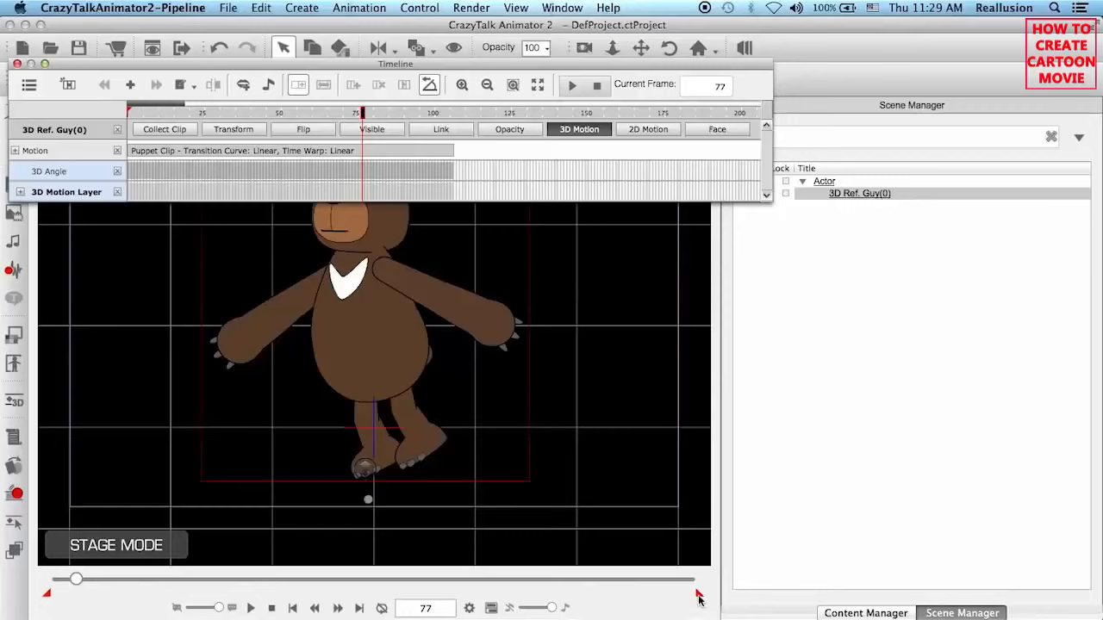
# End the playback range at about frame 77 and check the looped flying motion, closing the Timeline when done.
pyautogui.moveTo(698, 595); pyautogui.dragTo(81, 595)
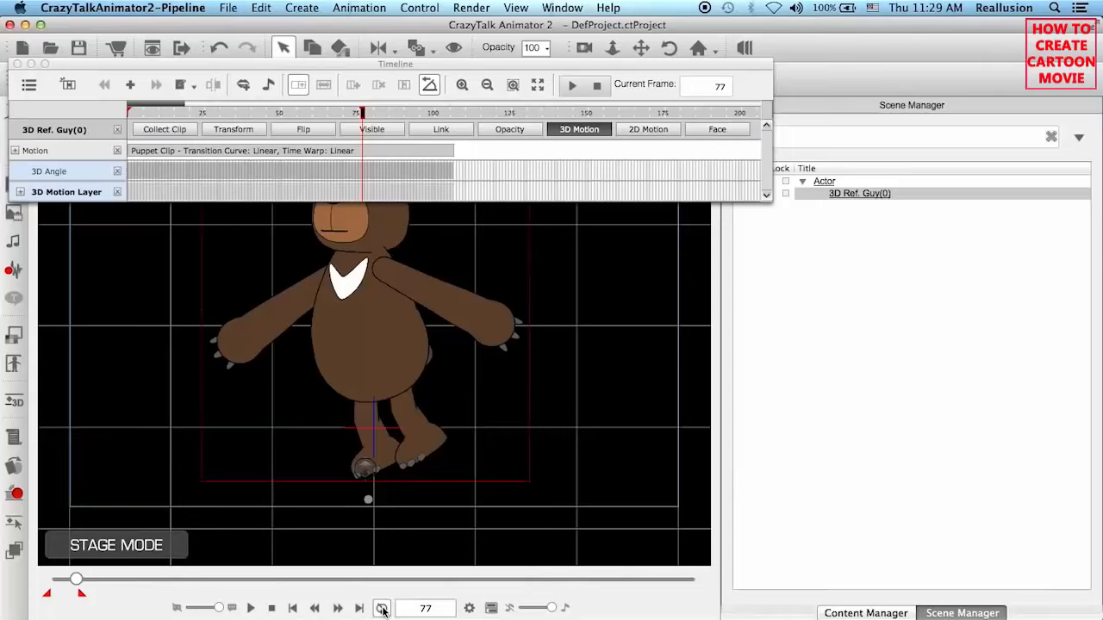
pyautogui.click(761, 69)
pyautogui.moveTo(761, 69); pyautogui.dragTo(768, 5)
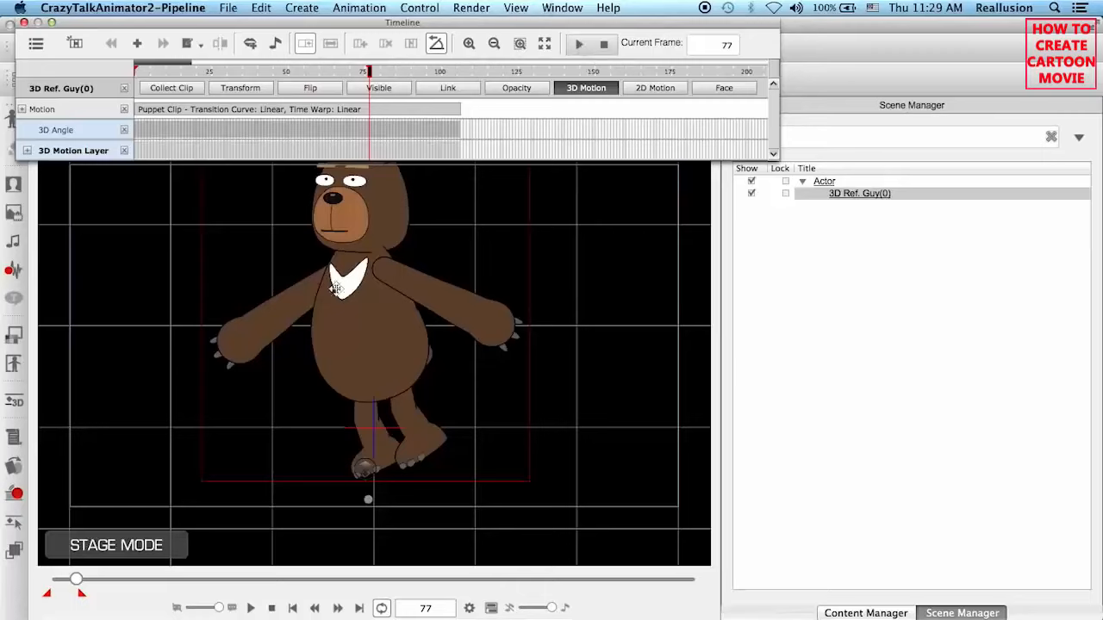
pyautogui.click(543, 131)
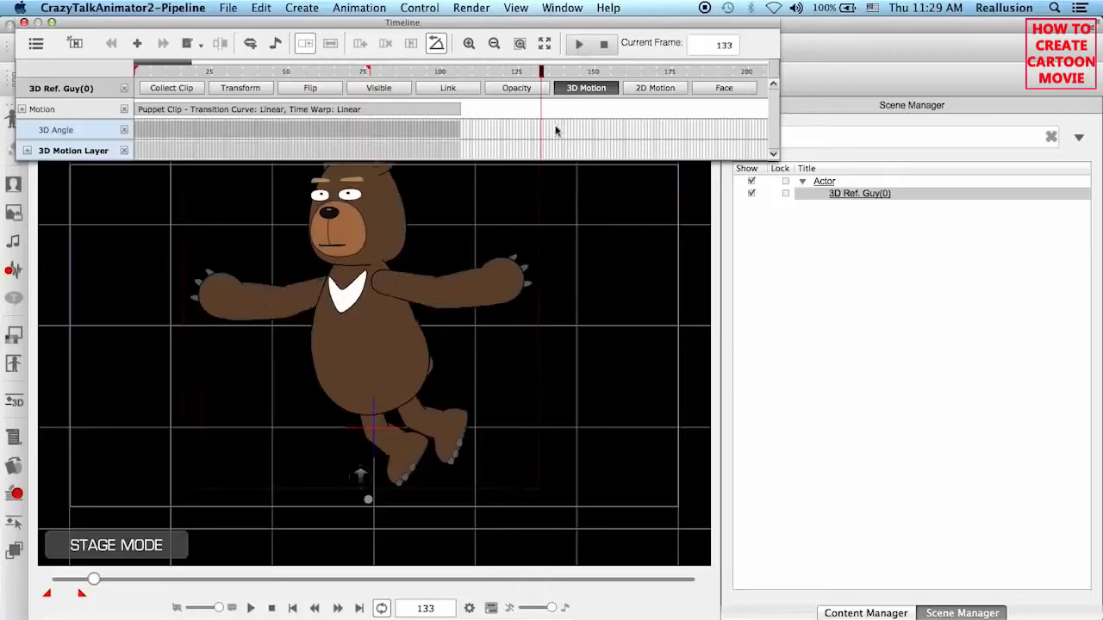
pyautogui.click(580, 45)
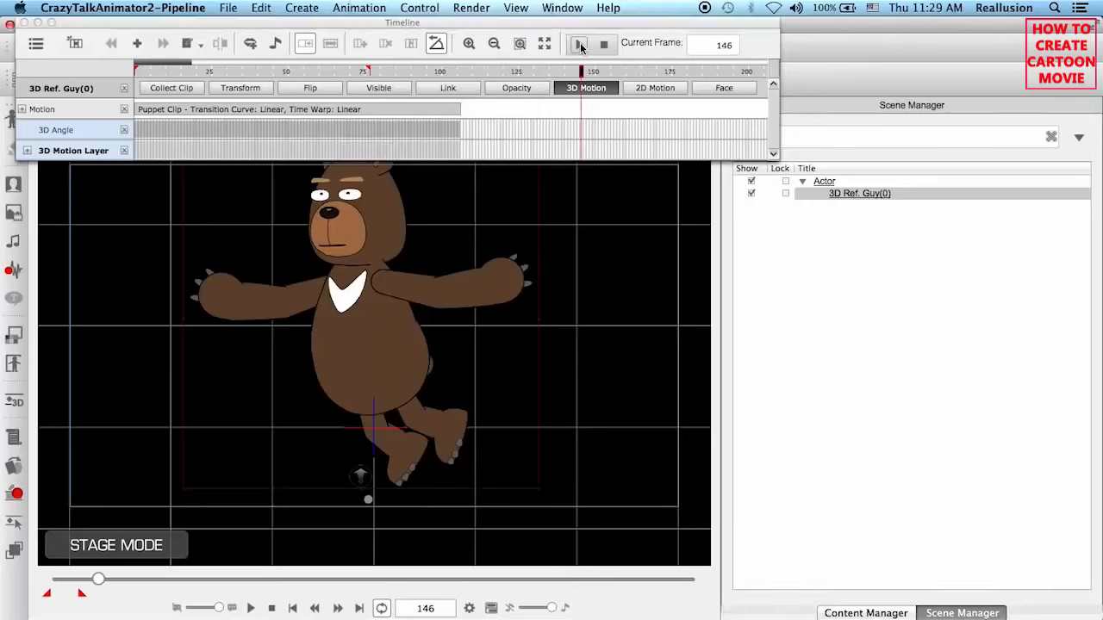
pyautogui.click(580, 45)
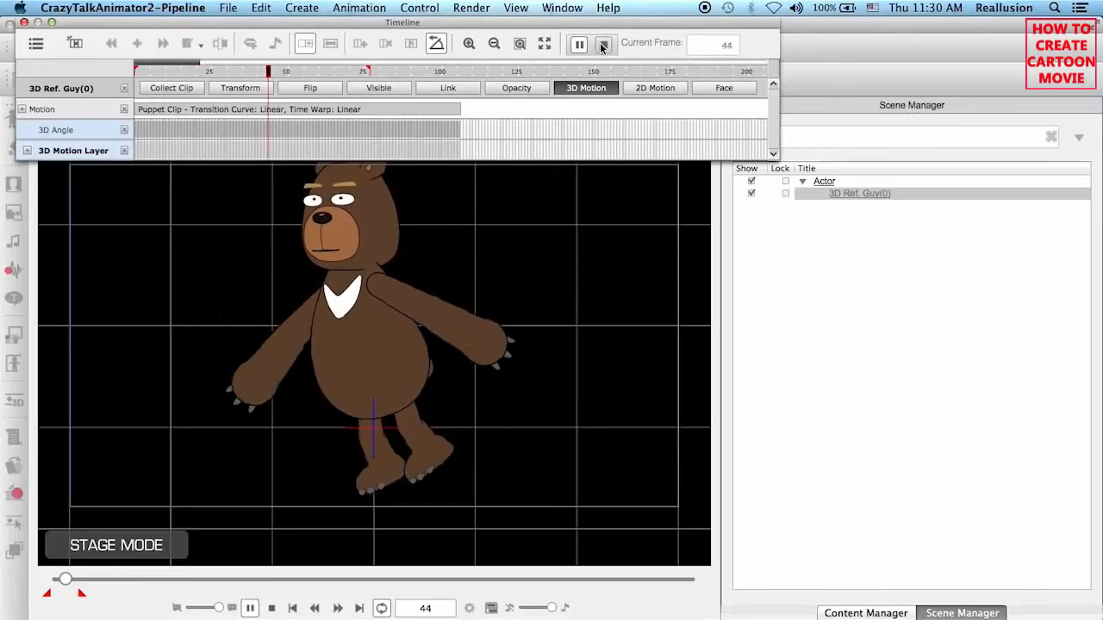
pyautogui.click(24, 21)
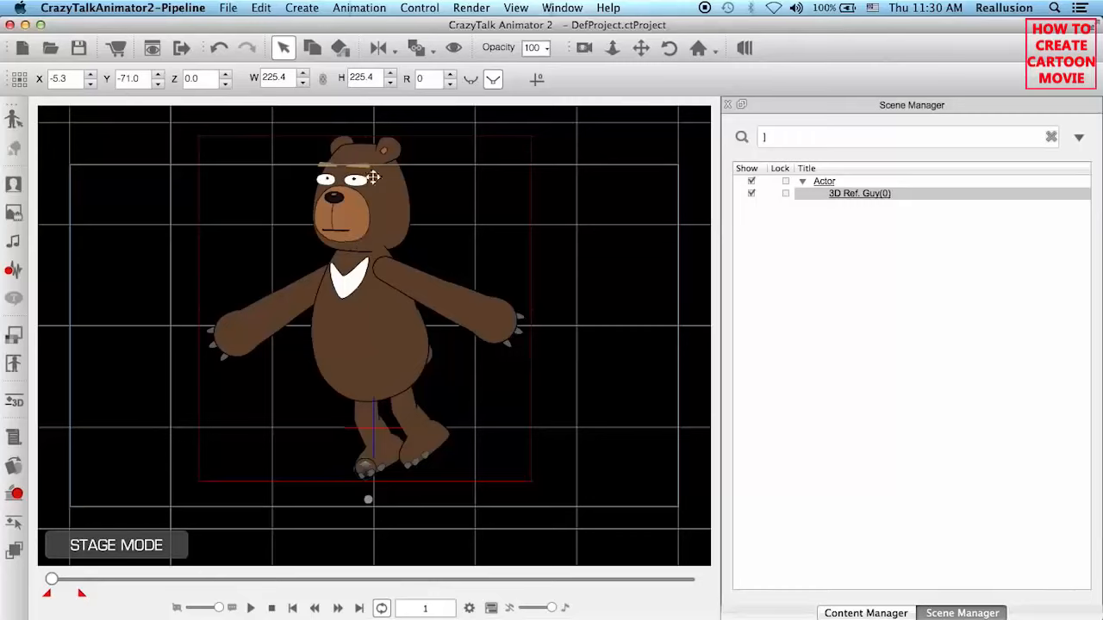
# Export frames 1 to 77 as a transparent animated GIF at quality 5 and frame rate 15, looping forever, and close the export dialog.
pyautogui.click(479, 11)
pyautogui.moveTo(552, 110)
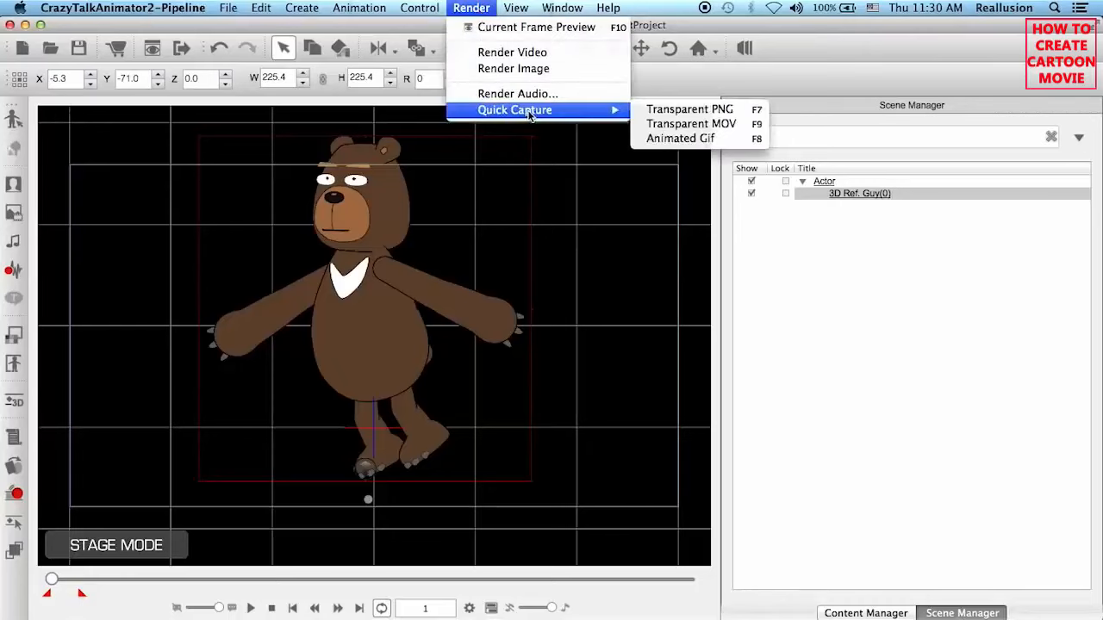
pyautogui.click(666, 141)
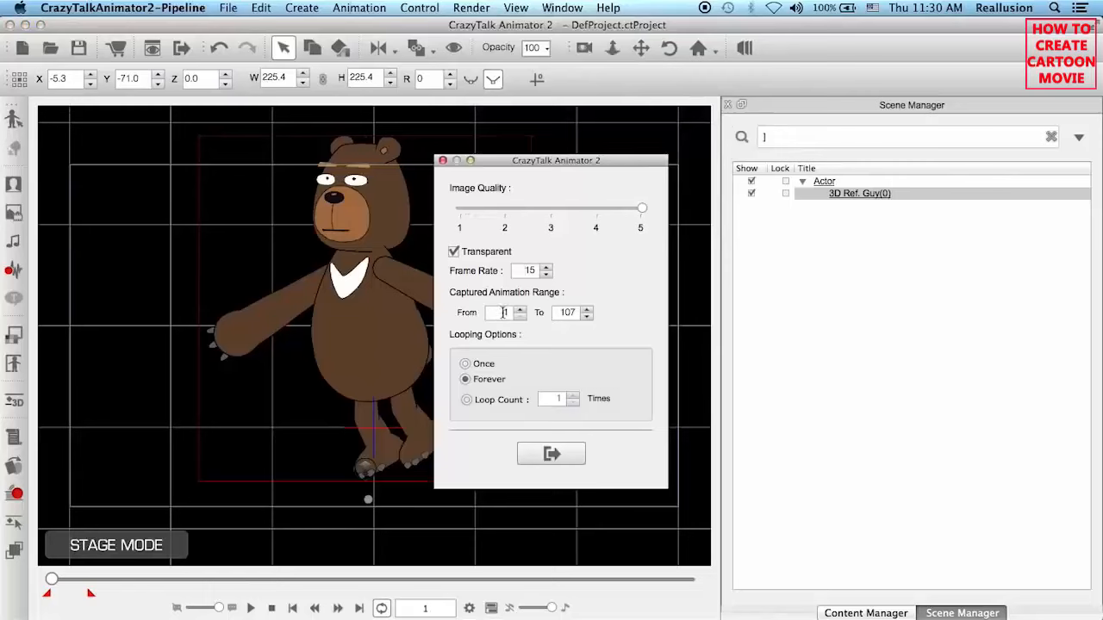
pyautogui.doubleClick(565, 312)
pyautogui.click(551, 455)
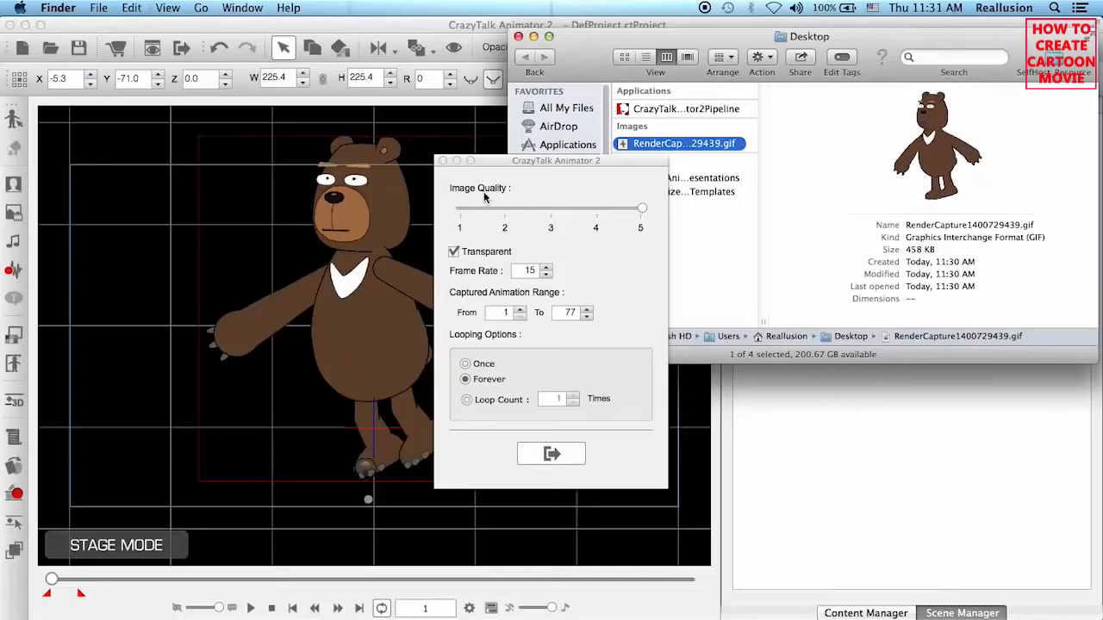
pyautogui.click(443, 161)
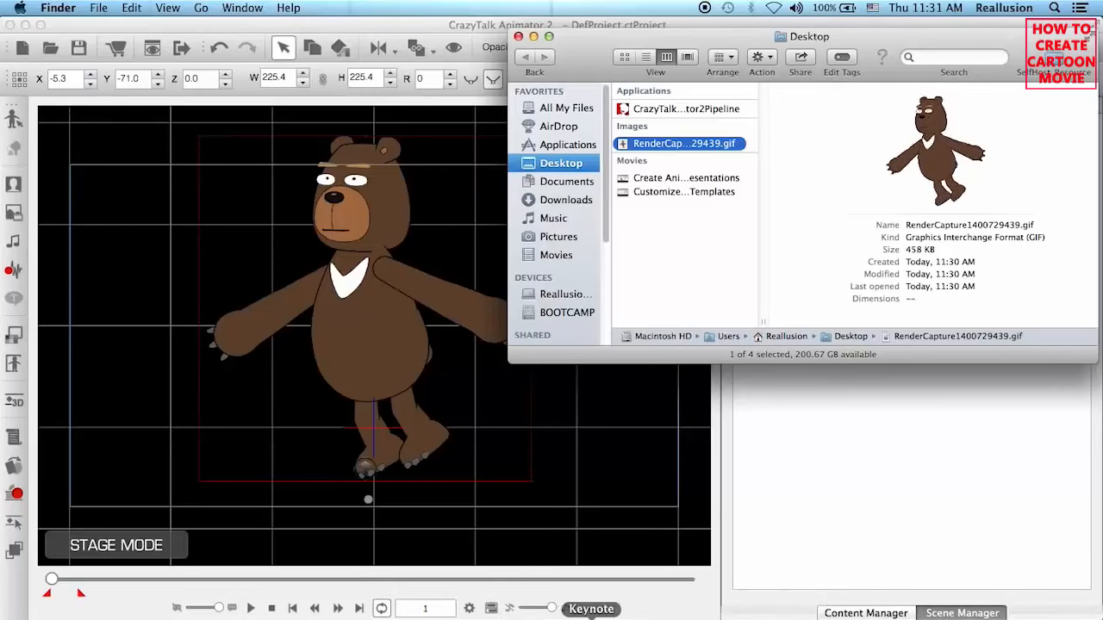
# Switch to Keynote, try pasting the bear onto slide 1 and playing the slideshow, and remove the pasted bear.
pyautogui.click(591, 616)
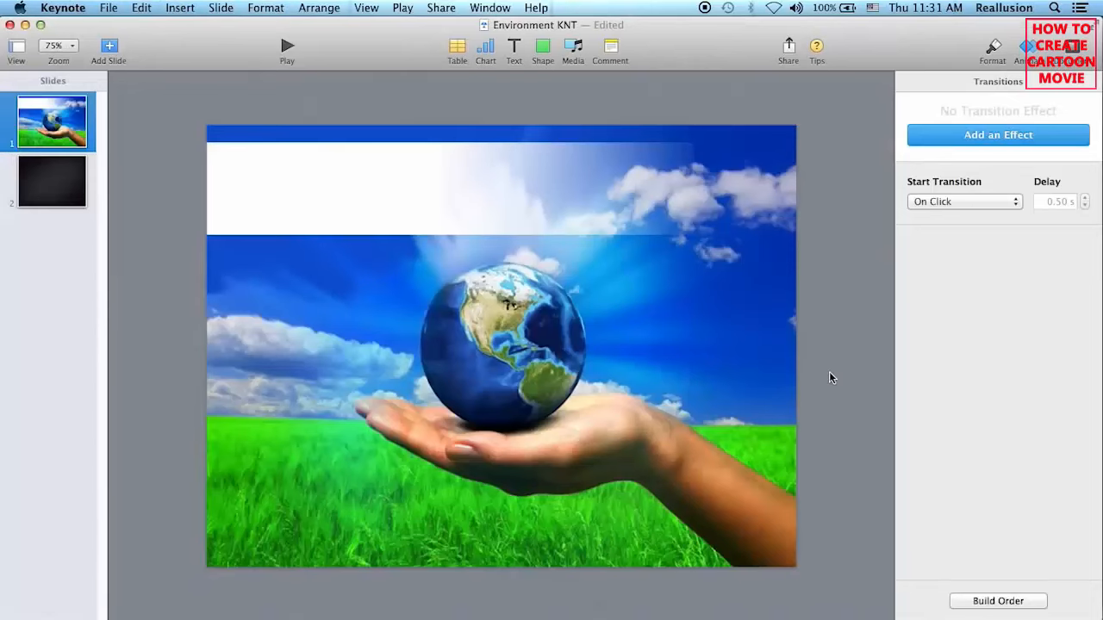
pyautogui.press('super+v')
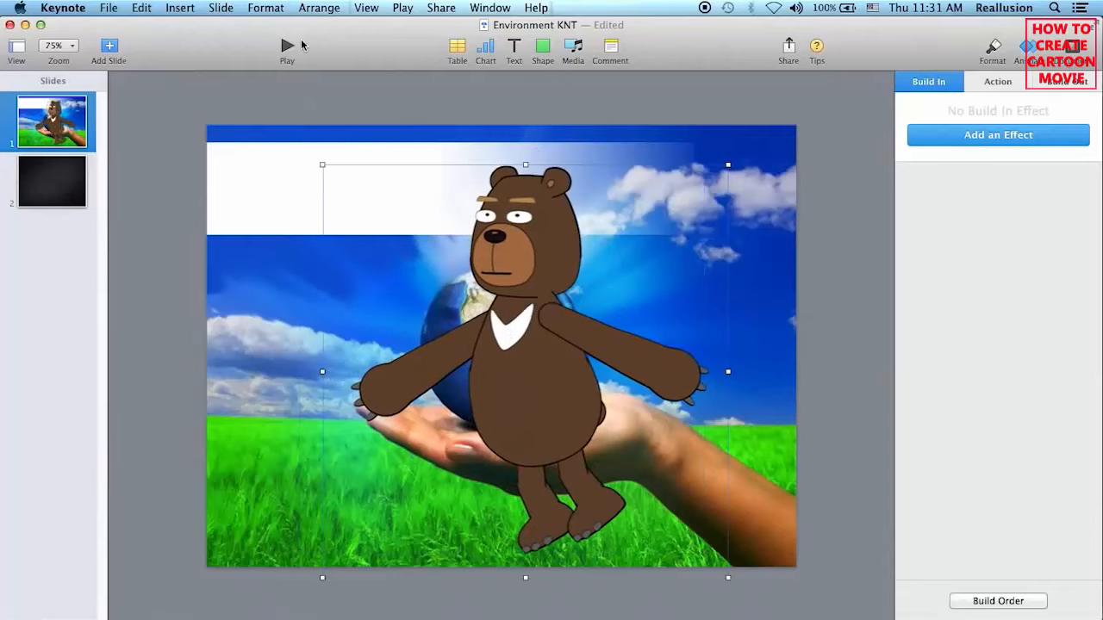
pyautogui.click(287, 45)
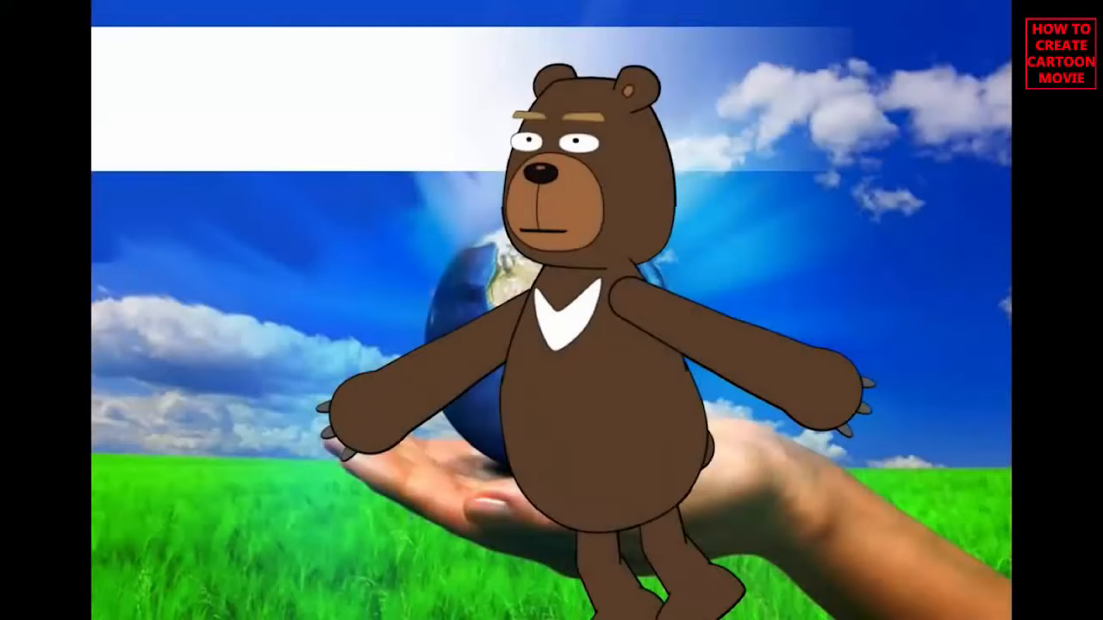
pyautogui.press('Escape')
pyautogui.press('Delete')
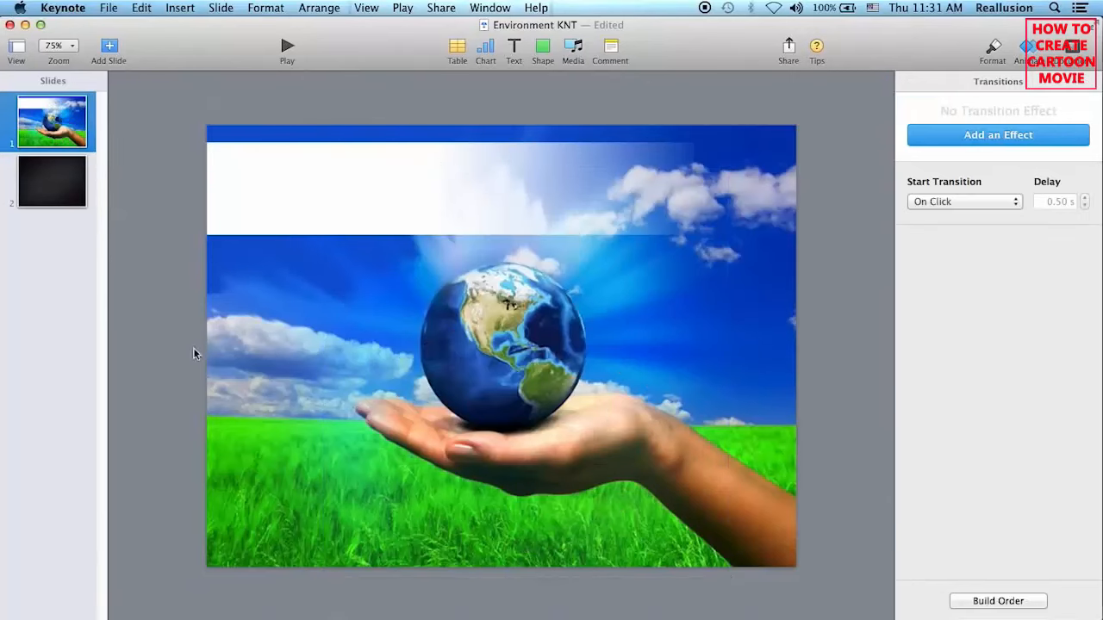
pyautogui.press('super+m')
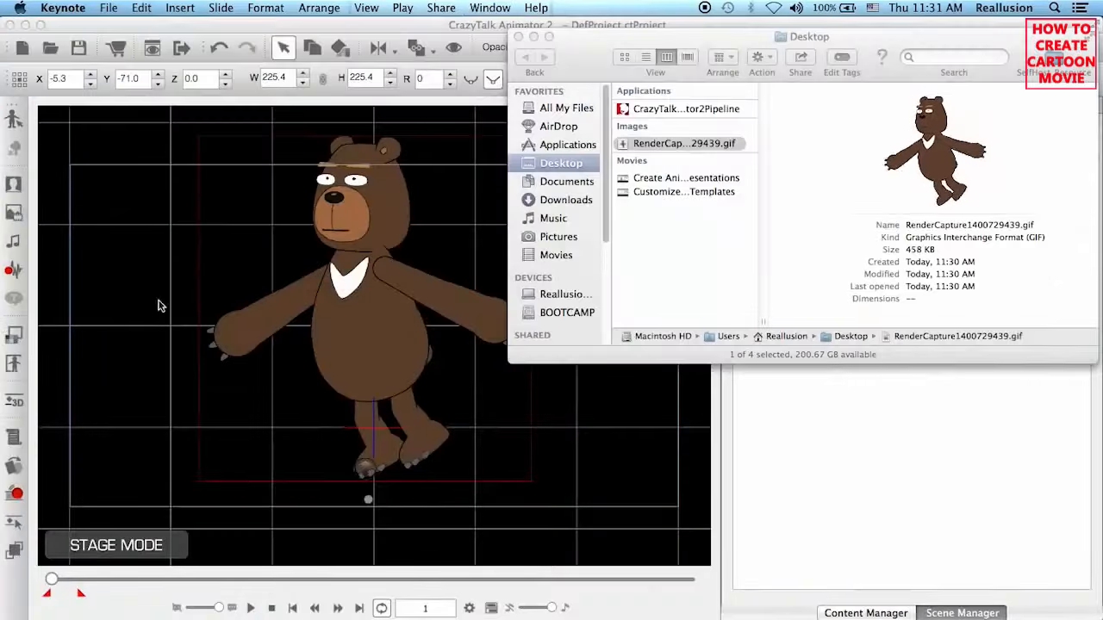
# Insert RenderCapture1400729439.gif from the Desktop folder in Finder onto slide 1 of the Keynote presentation and close the Finder window.
pyautogui.click(586, 60)
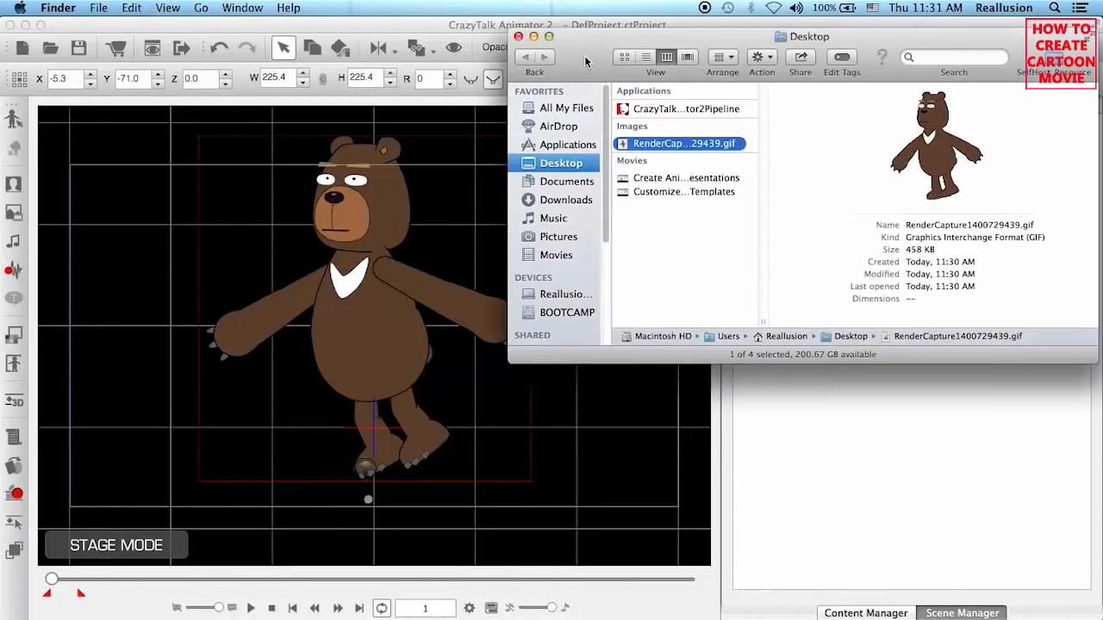
pyautogui.click(712, 141)
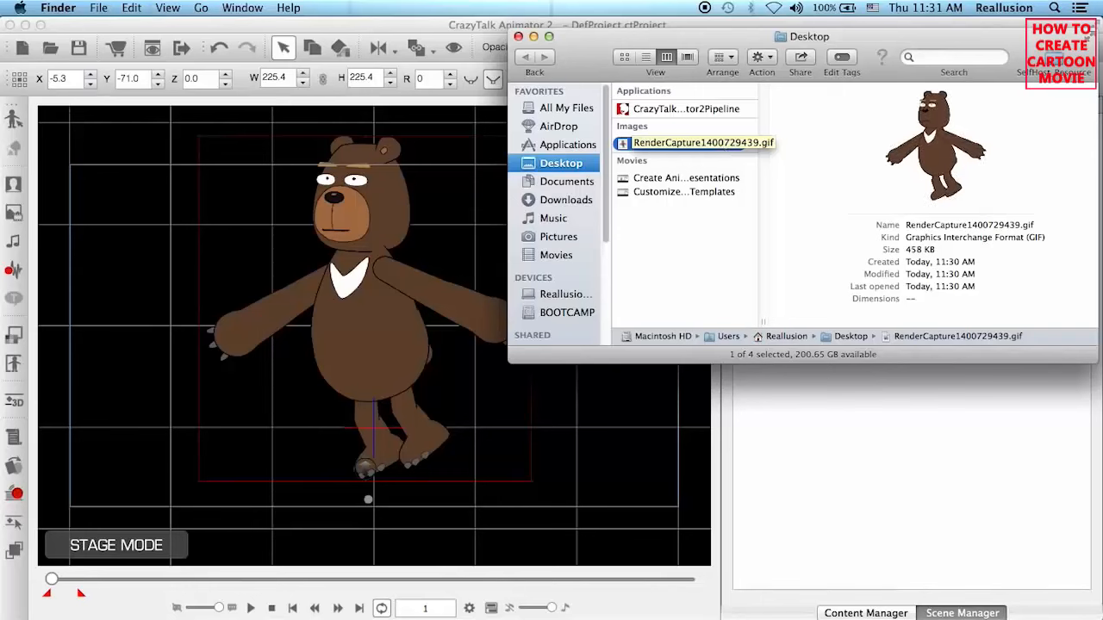
pyautogui.press('Return')
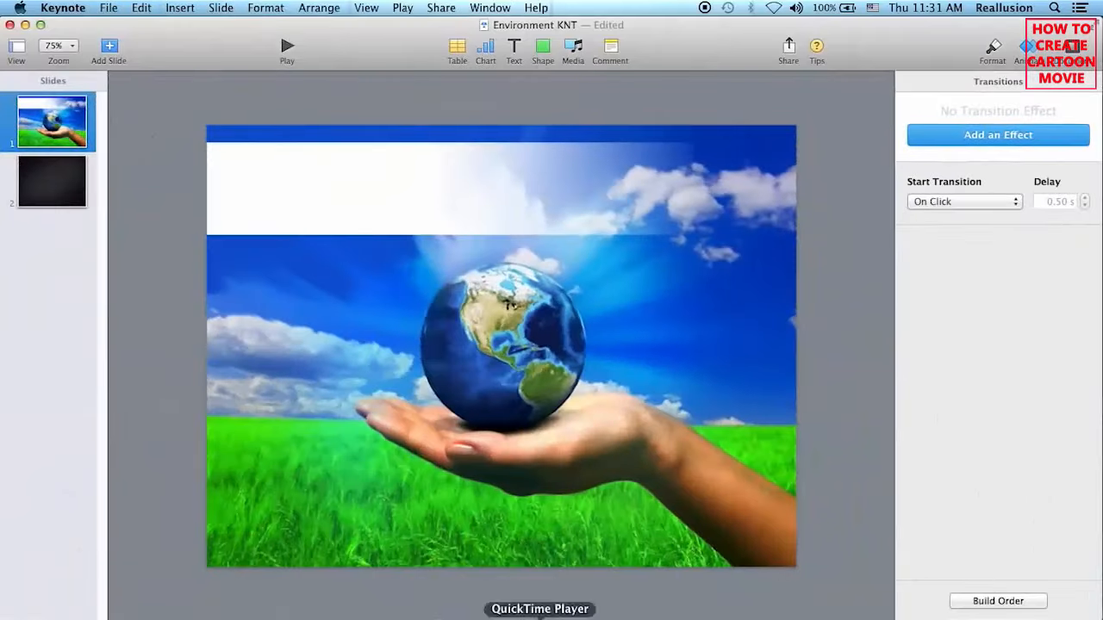
pyautogui.click(180, 617)
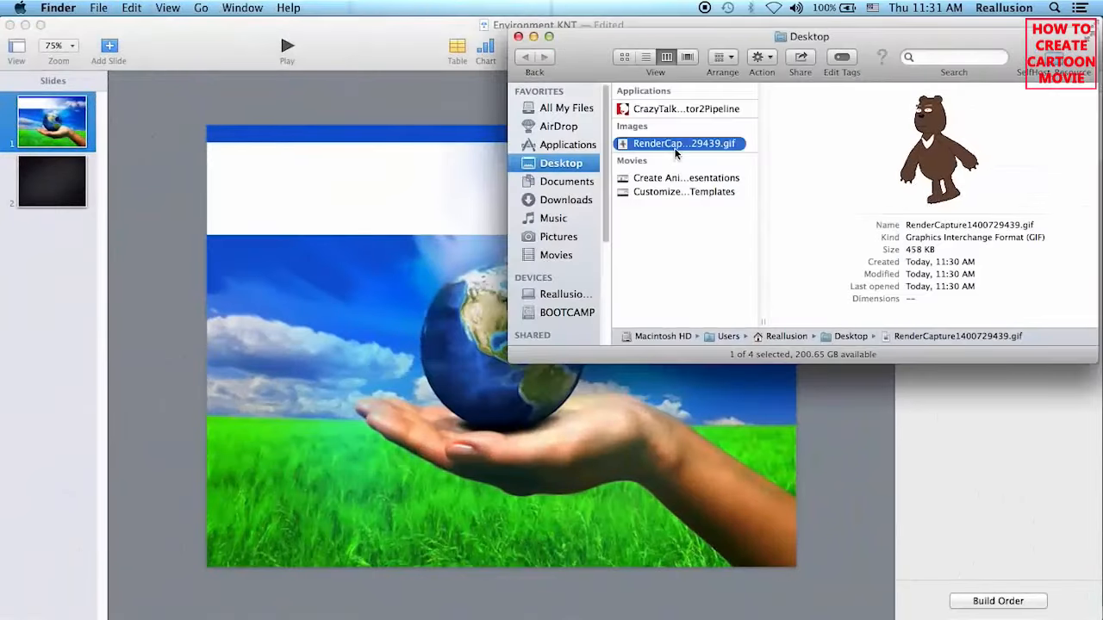
pyautogui.moveTo(677, 153); pyautogui.dragTo(405, 336)
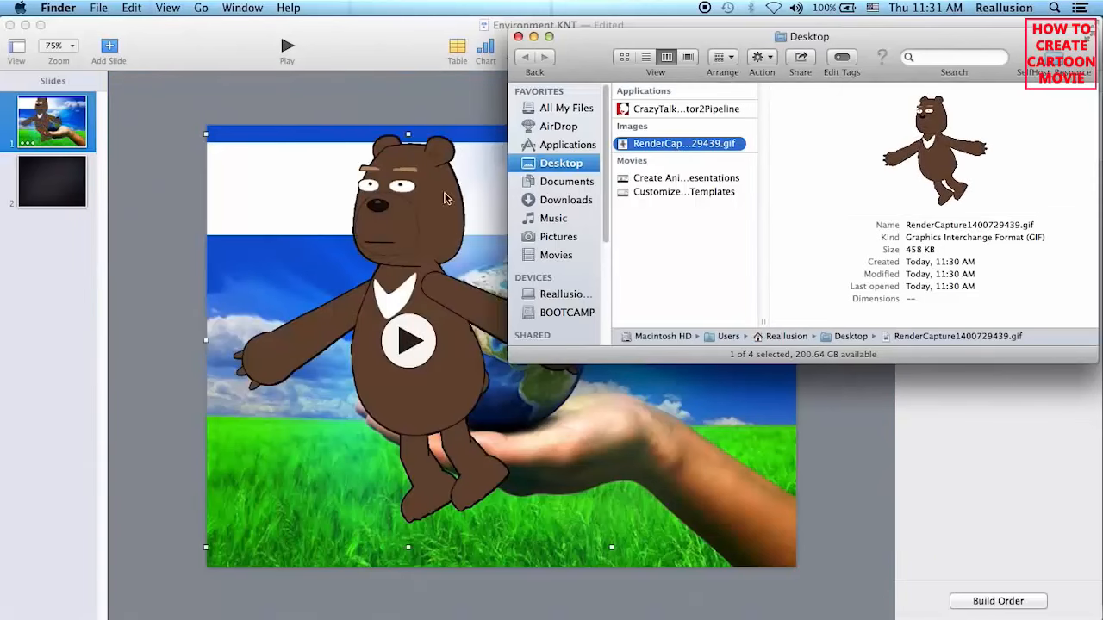
pyautogui.click(519, 38)
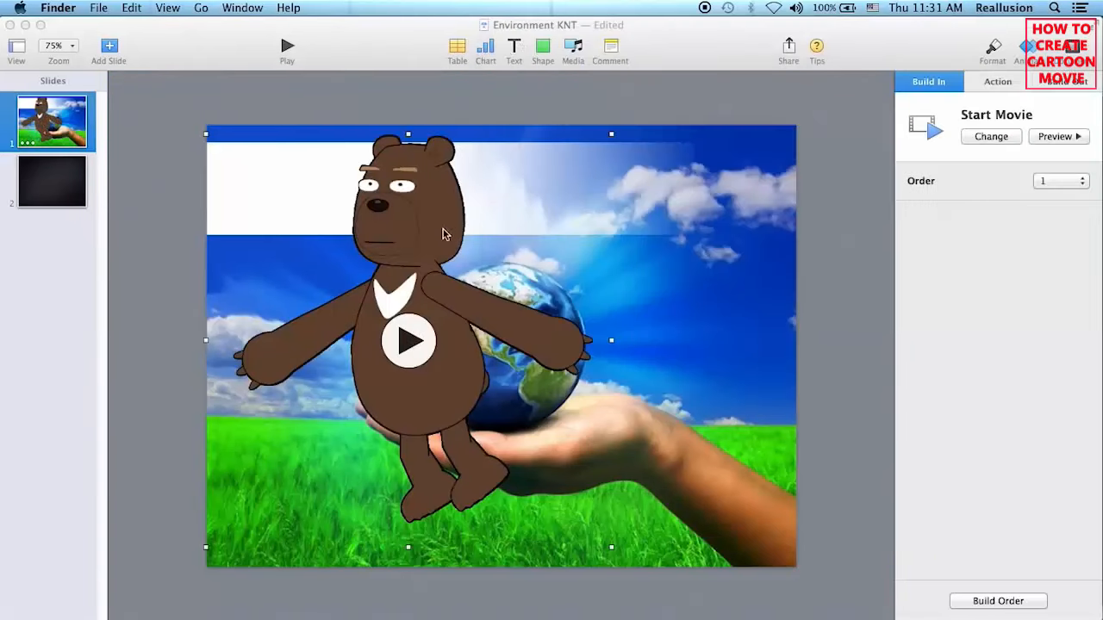
# Shrink the bear movie, place it to the right of the globe on the slide, and preview it.
pyautogui.moveTo(442, 234); pyautogui.dragTo(640, 245)
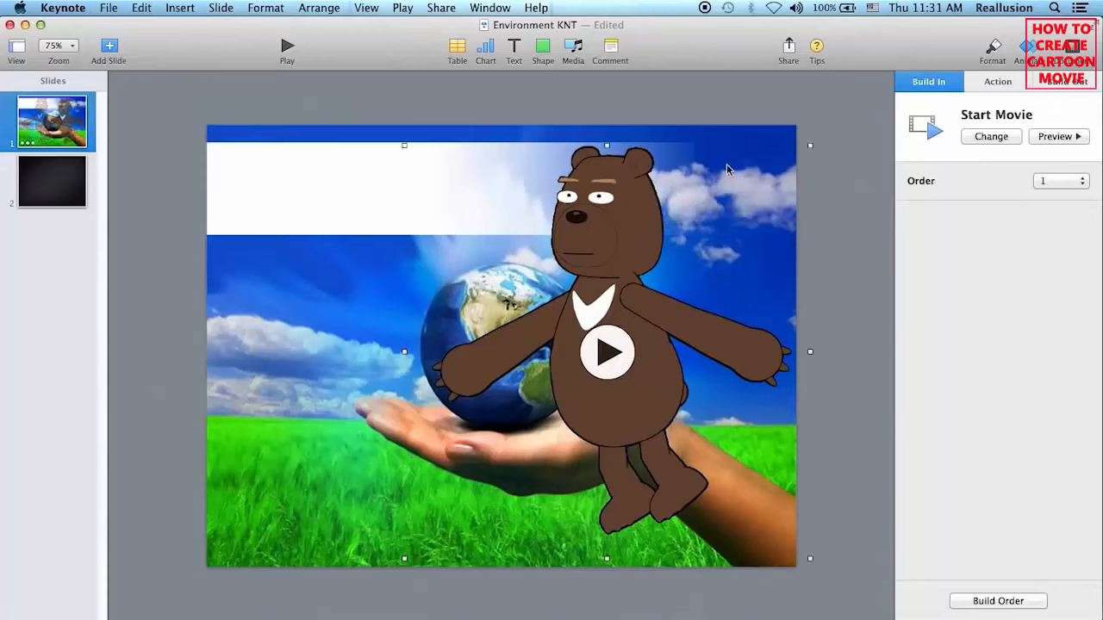
pyautogui.moveTo(809, 145); pyautogui.dragTo(695, 273)
pyautogui.moveTo(537, 346); pyautogui.dragTo(638, 282)
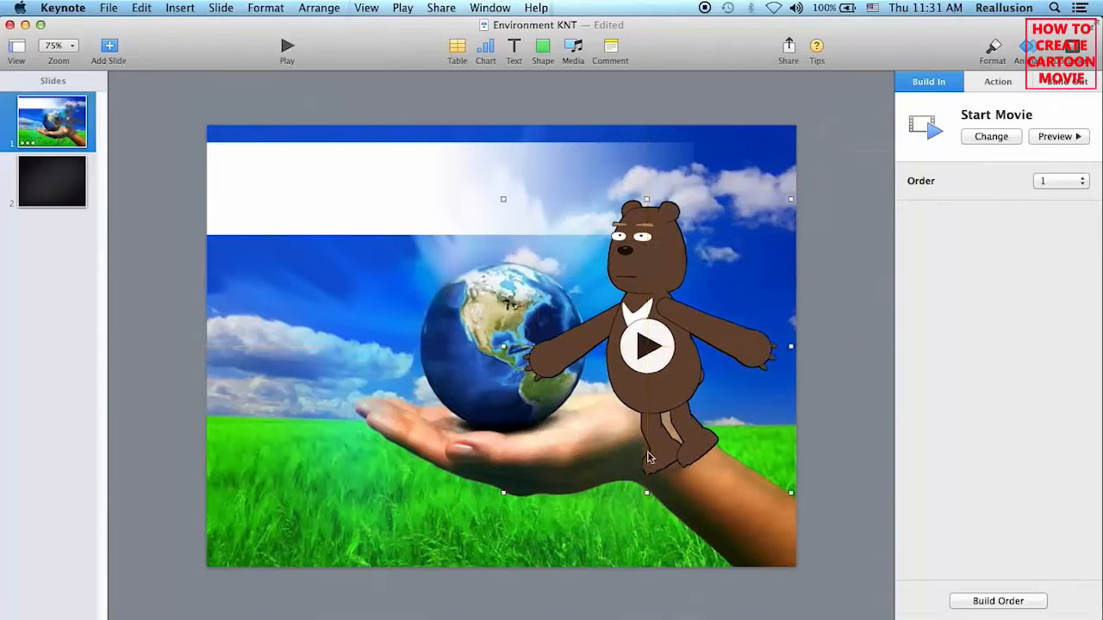
pyautogui.click(646, 347)
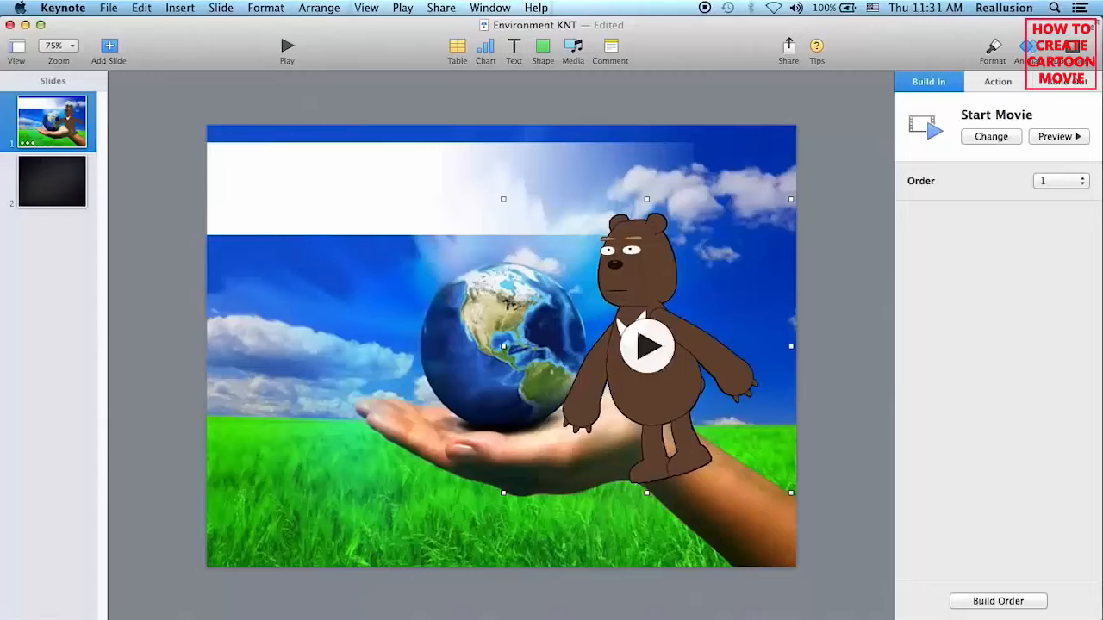
# Show the bear movie's playback settings and choose Loop as its repeat option.
pyautogui.click(996, 50)
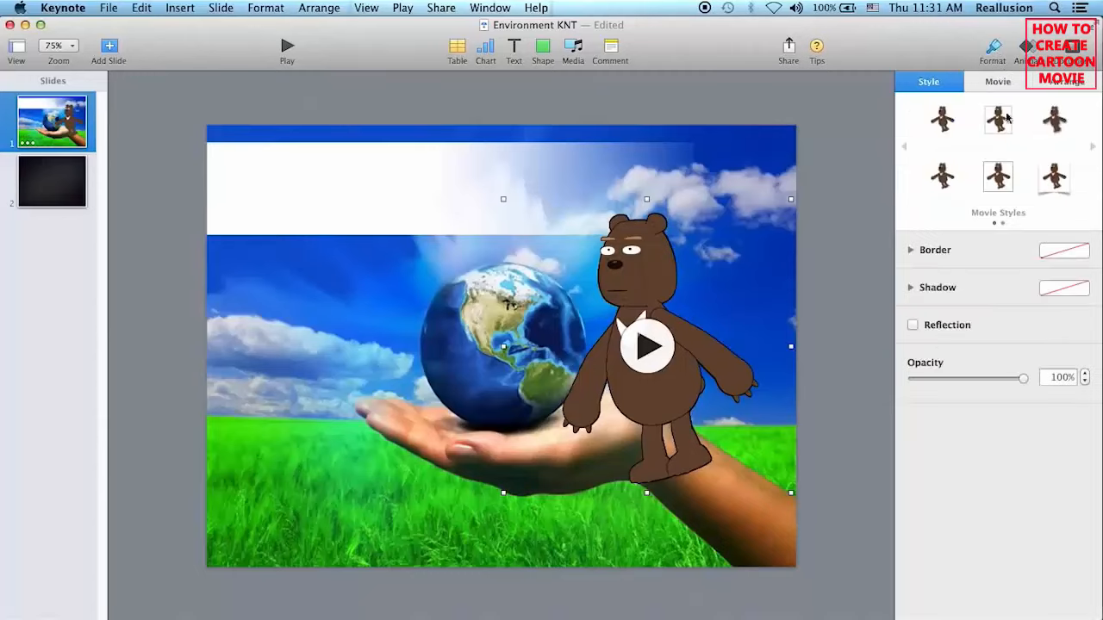
pyautogui.click(1002, 83)
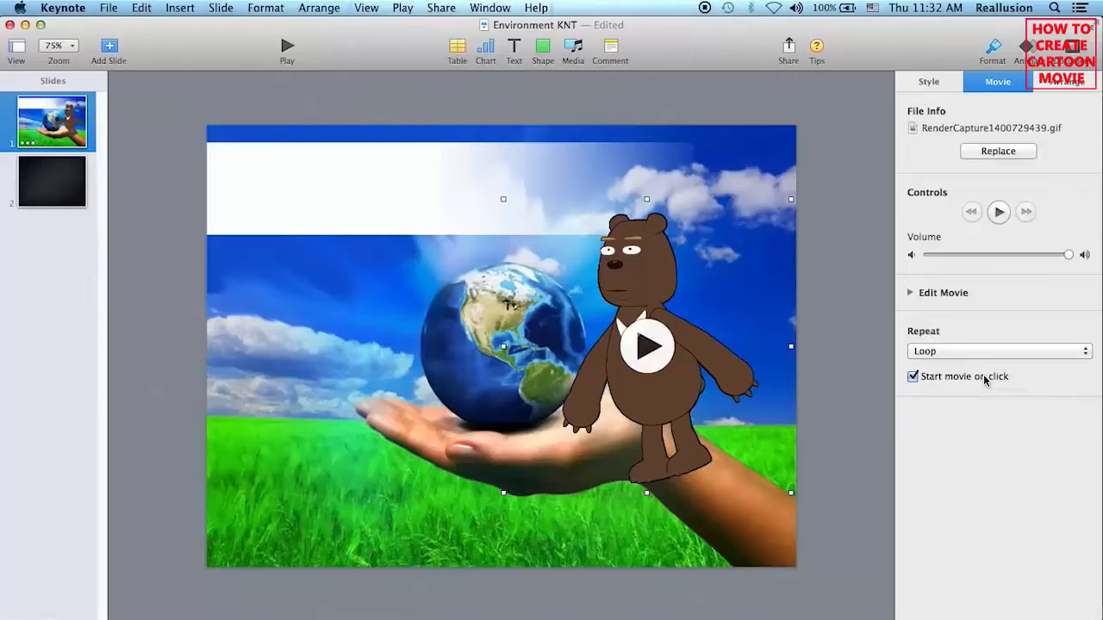
pyautogui.click(938, 351)
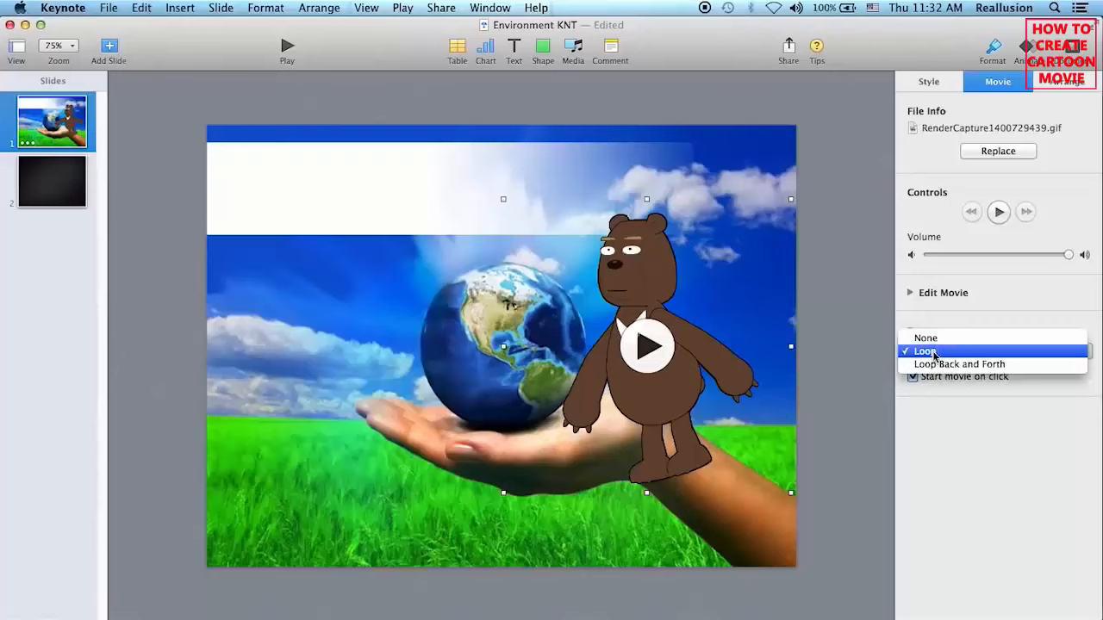
pyautogui.click(935, 352)
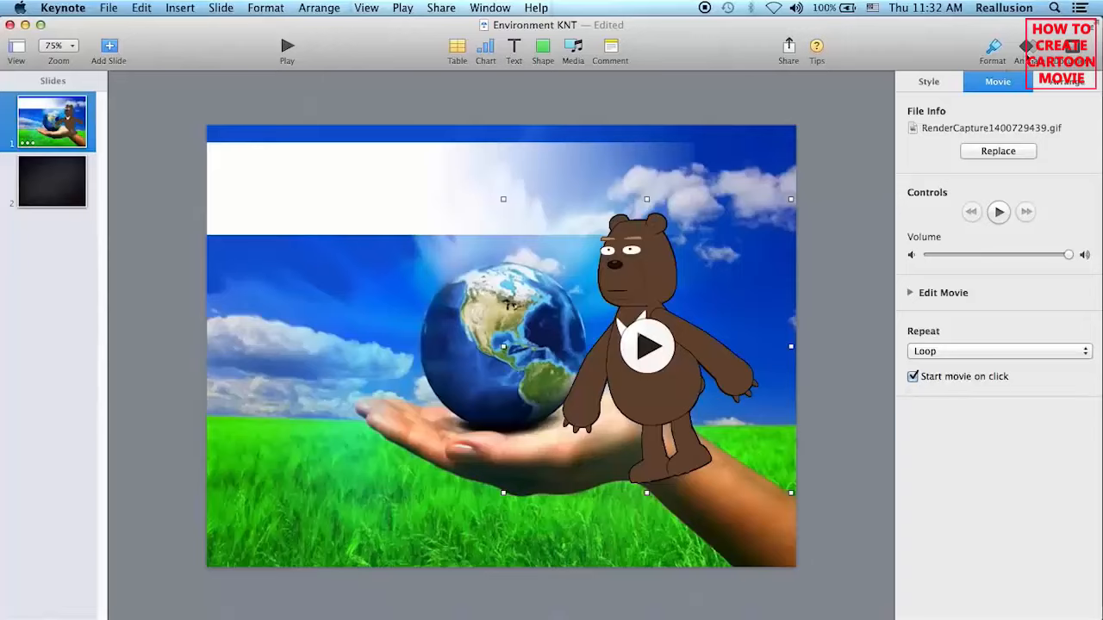
# Choose Start Movie as the bear's Build In effect.
pyautogui.click(1031, 48)
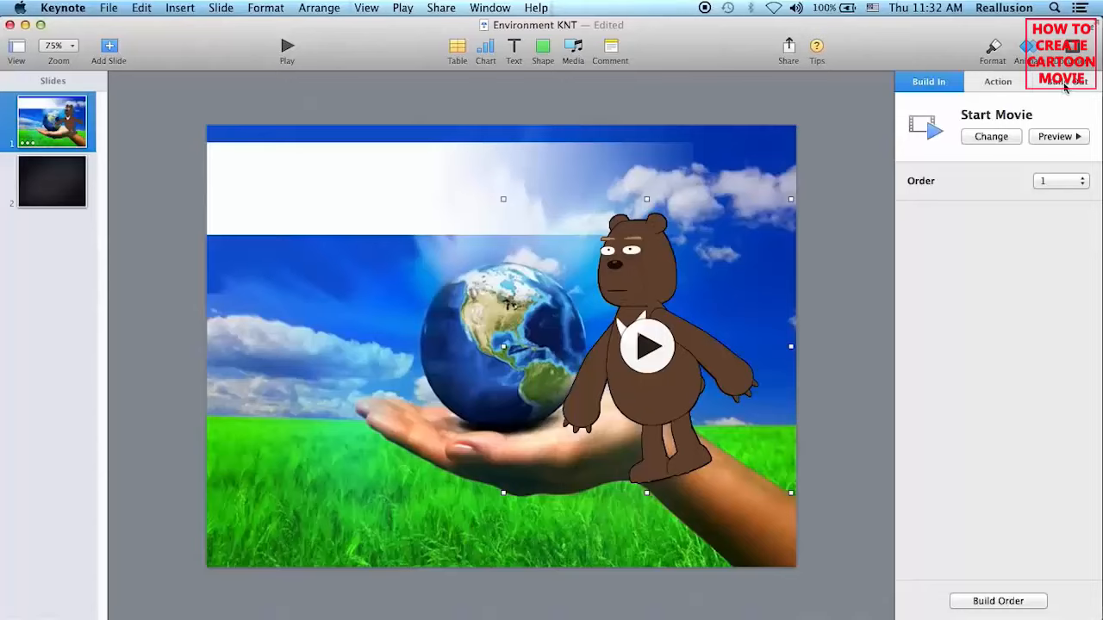
pyautogui.click(1002, 142)
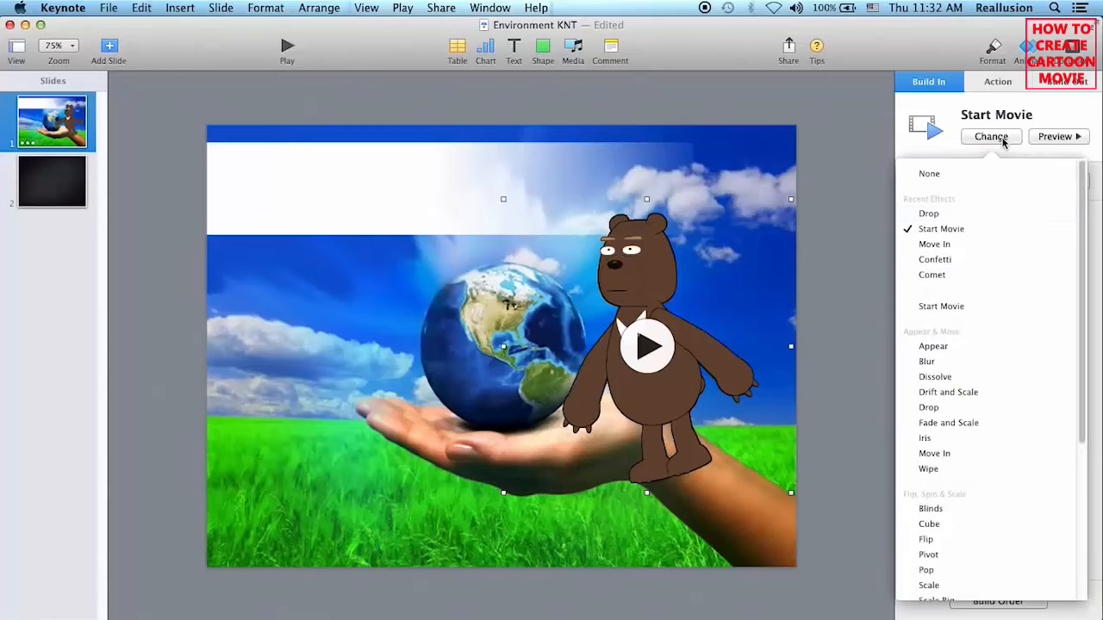
pyautogui.click(953, 229)
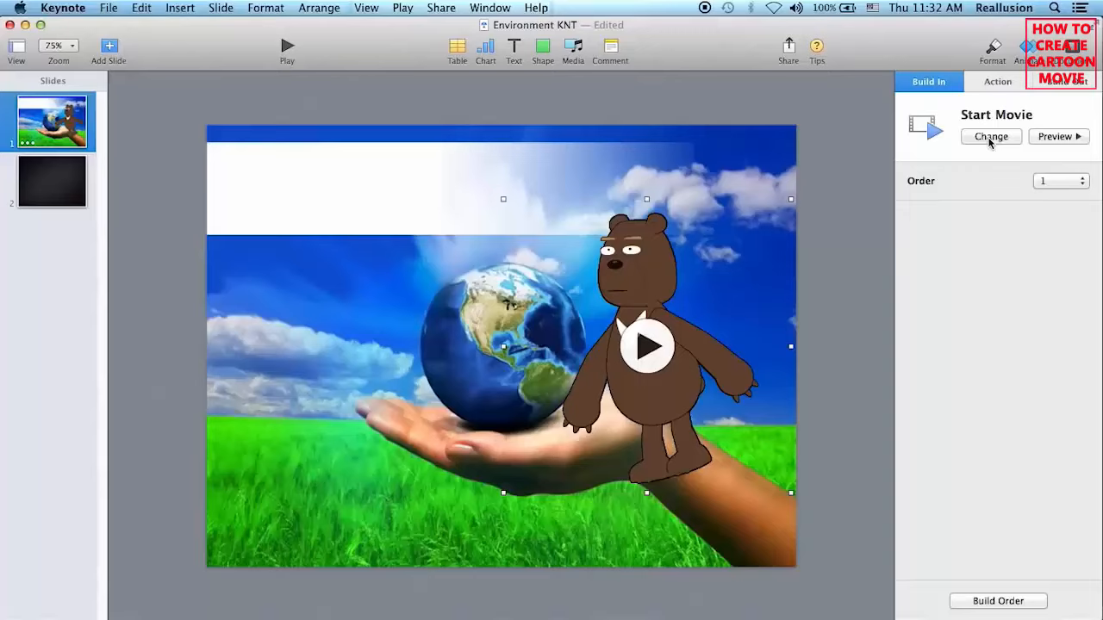
# Add a Move action taking the bear left past the globe to X -23 pt, Y 87 pt, and raise its starting position level with the end.
pyautogui.click(996, 82)
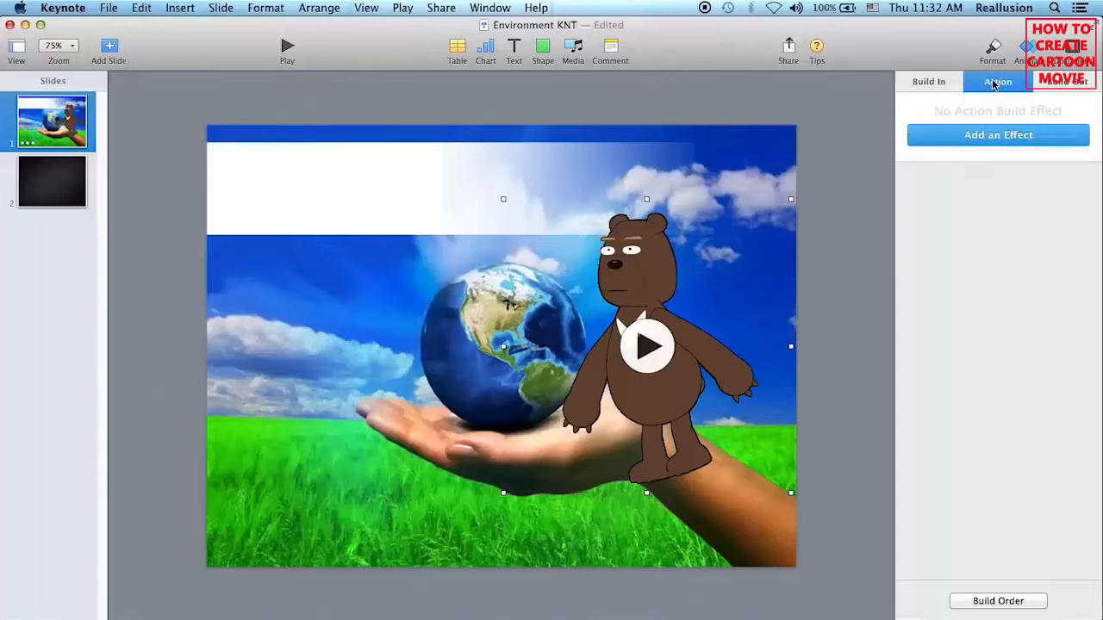
pyautogui.click(993, 139)
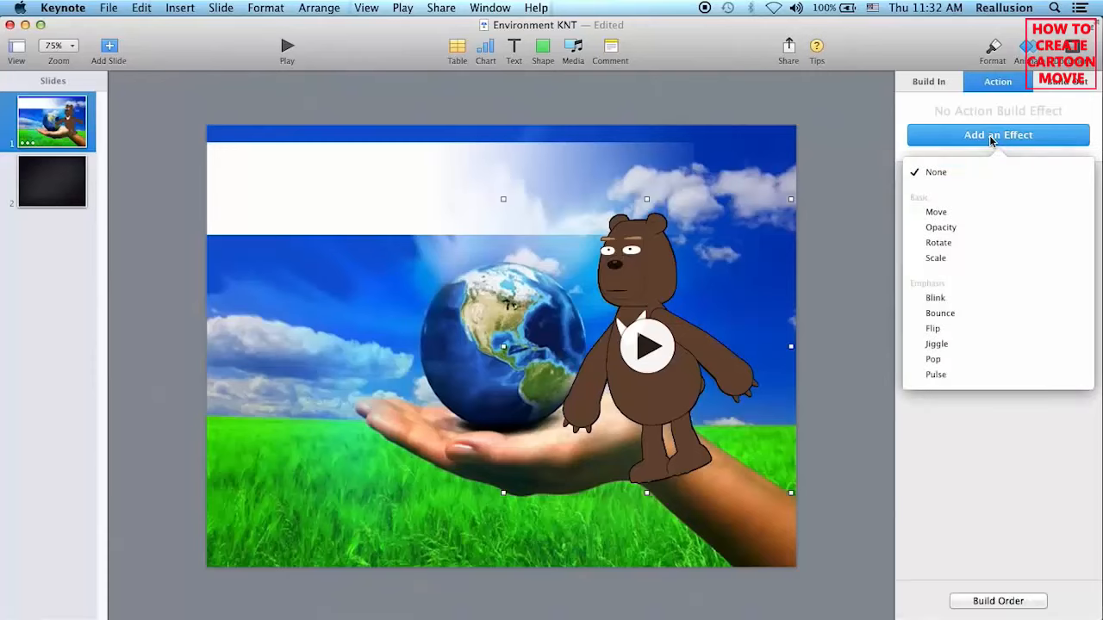
pyautogui.click(936, 212)
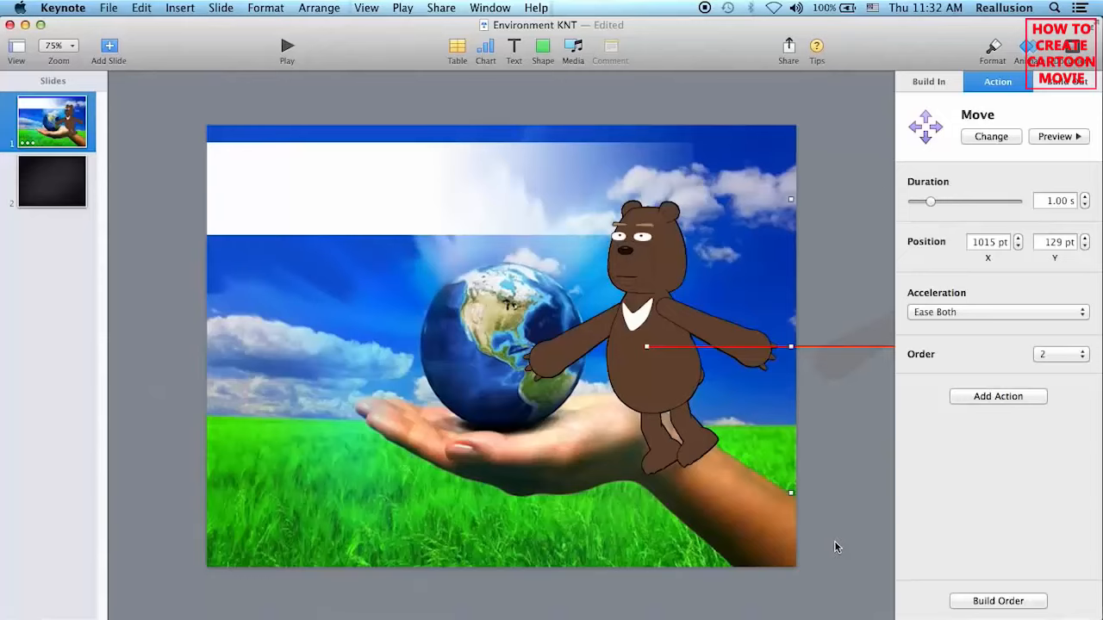
pyautogui.click(77, 46)
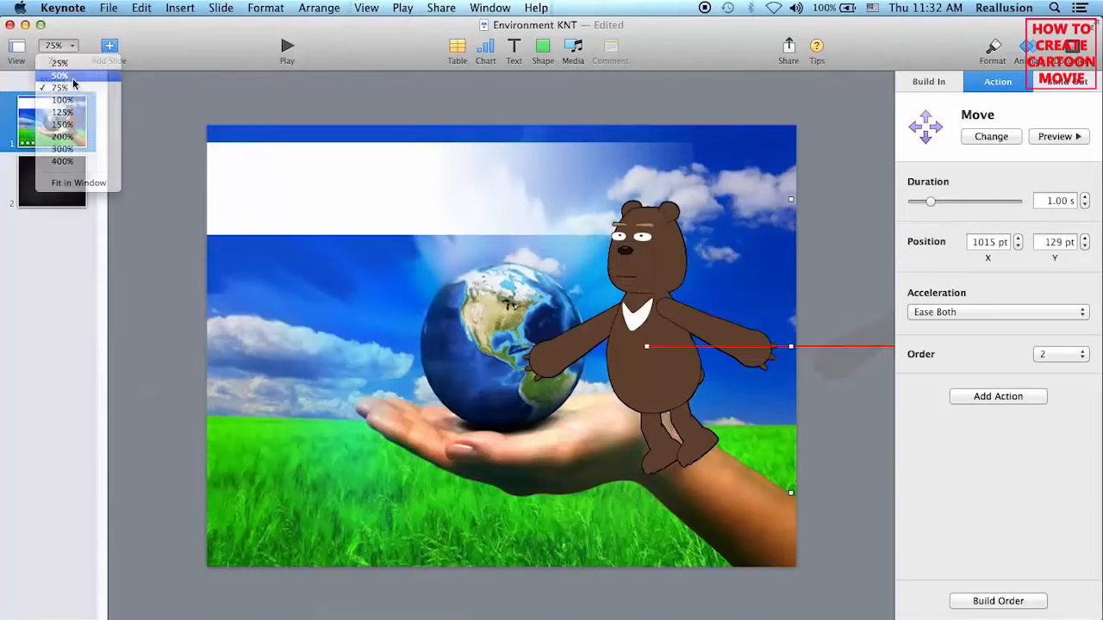
pyautogui.click(72, 75)
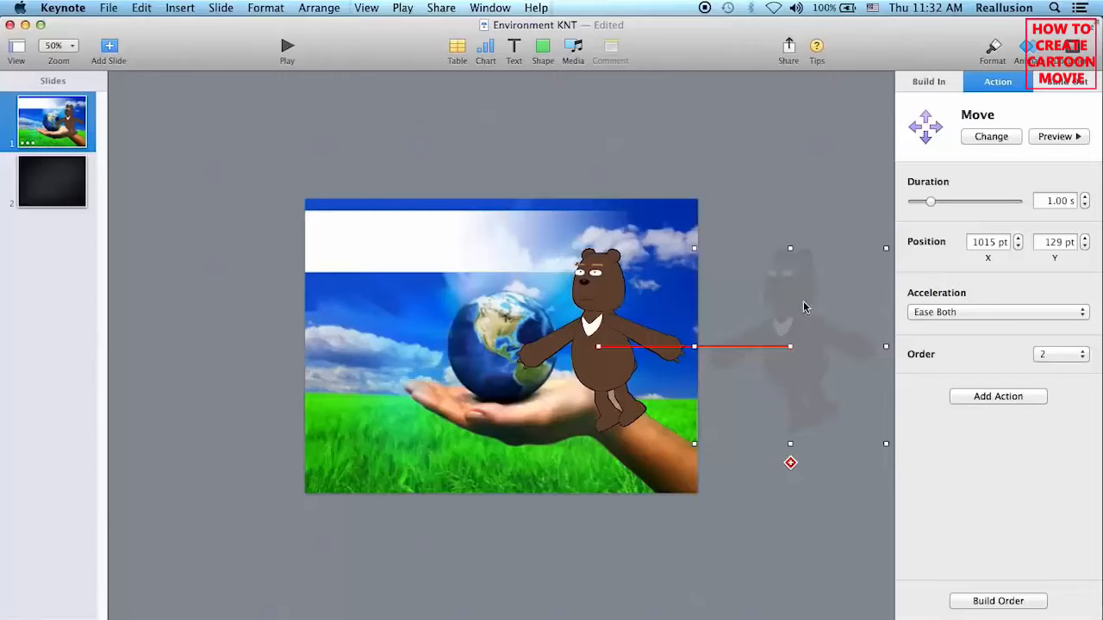
pyautogui.moveTo(803, 307); pyautogui.dragTo(405, 288)
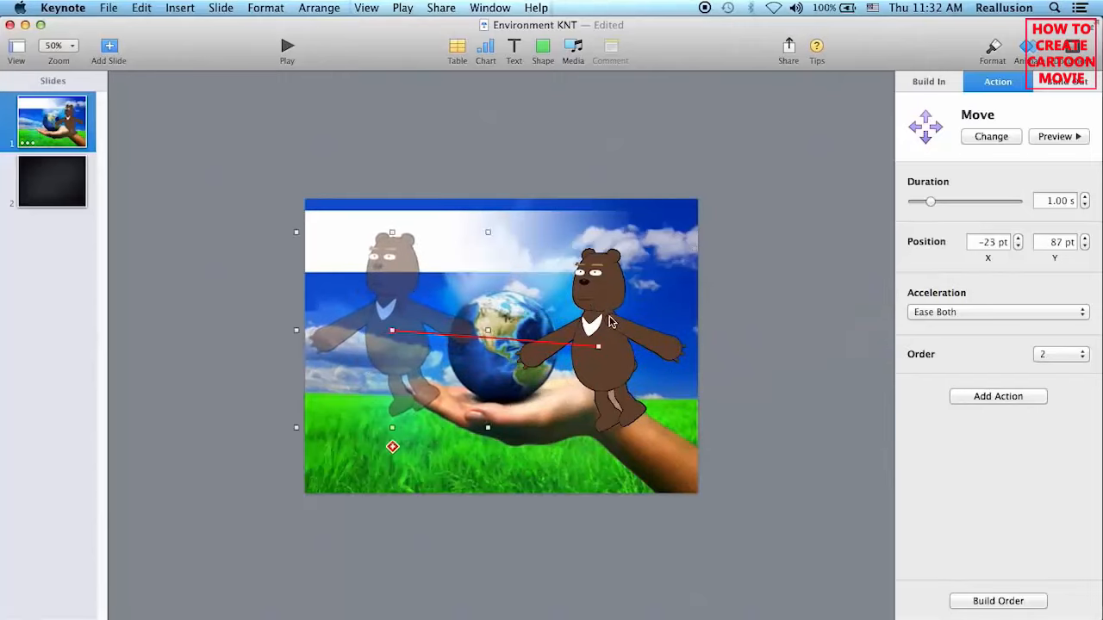
pyautogui.moveTo(610, 321); pyautogui.dragTo(614, 297)
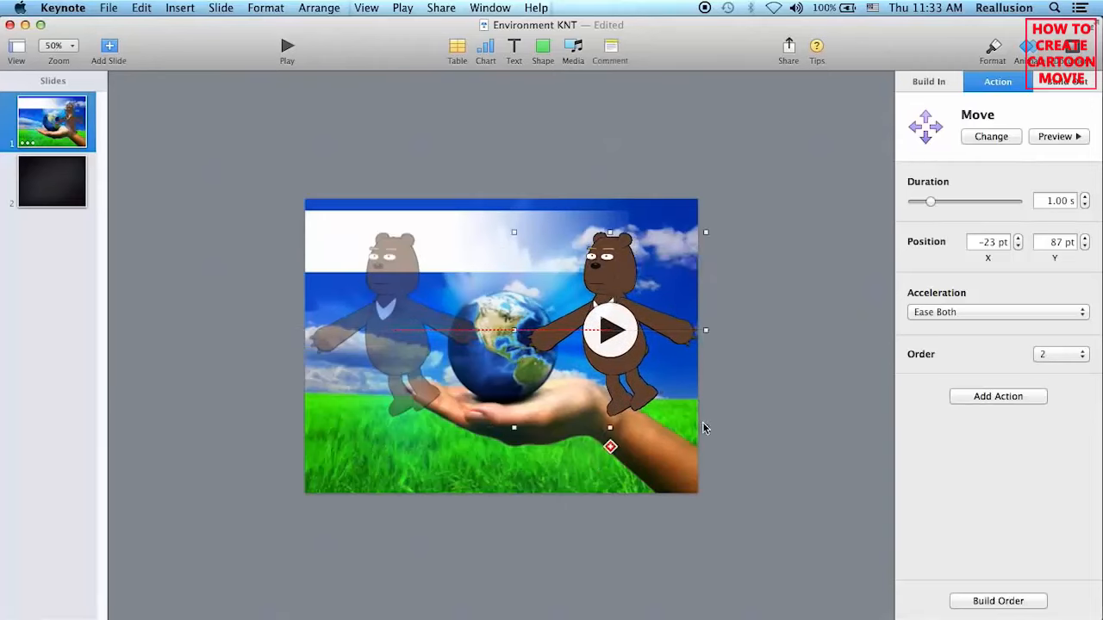
# Preview the bear movie on the slide, play the slideshow to check its flight across the globe, and return to editing.
pyautogui.click(610, 329)
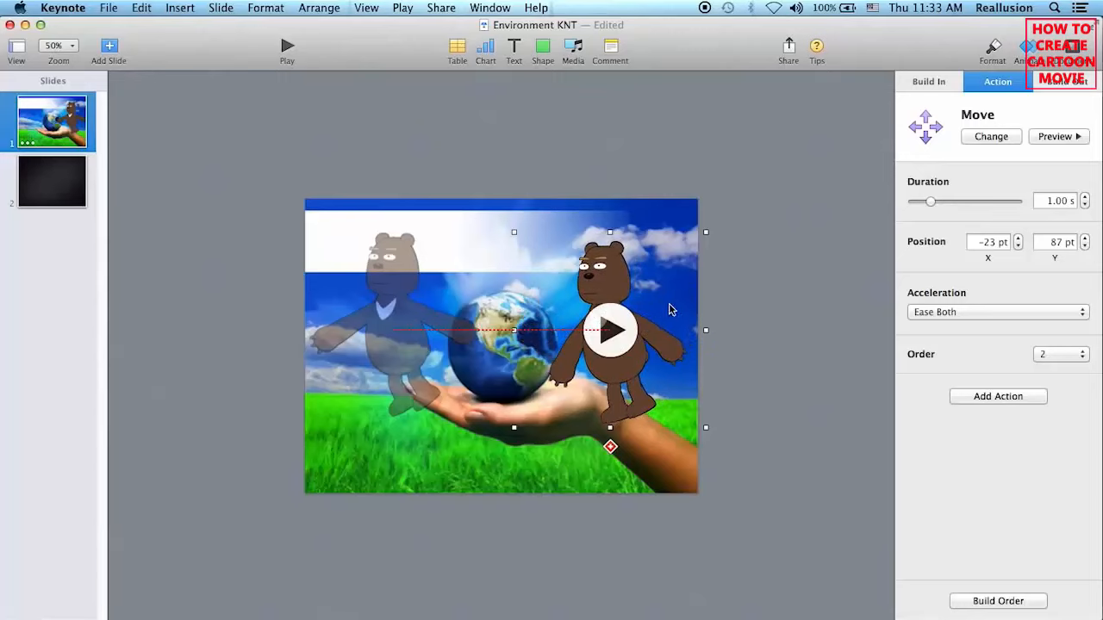
pyautogui.click(287, 48)
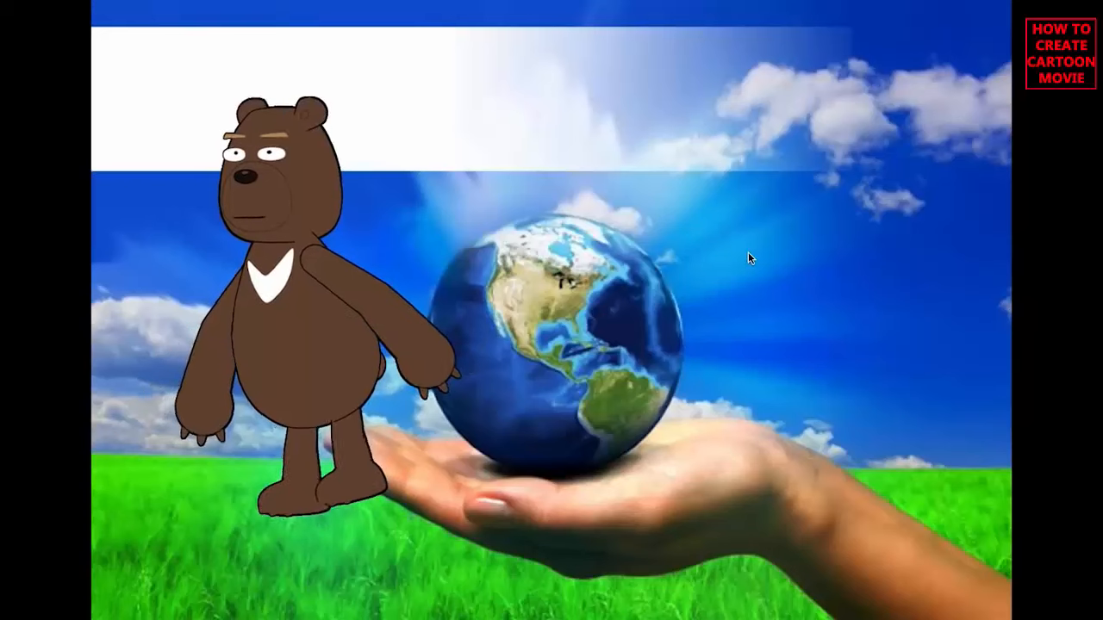
pyautogui.press('Escape')
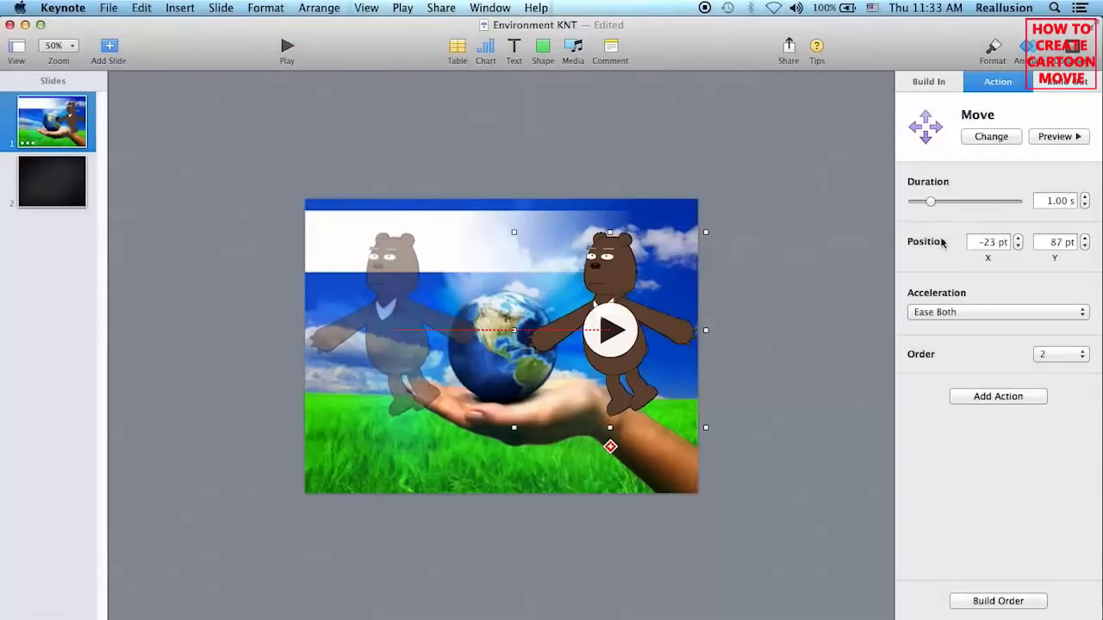
# Set the bear's Move action to a 2.00 s duration with Ease Both acceleration.
pyautogui.moveTo(932, 203); pyautogui.dragTo(943, 204)
pyautogui.click(942, 316)
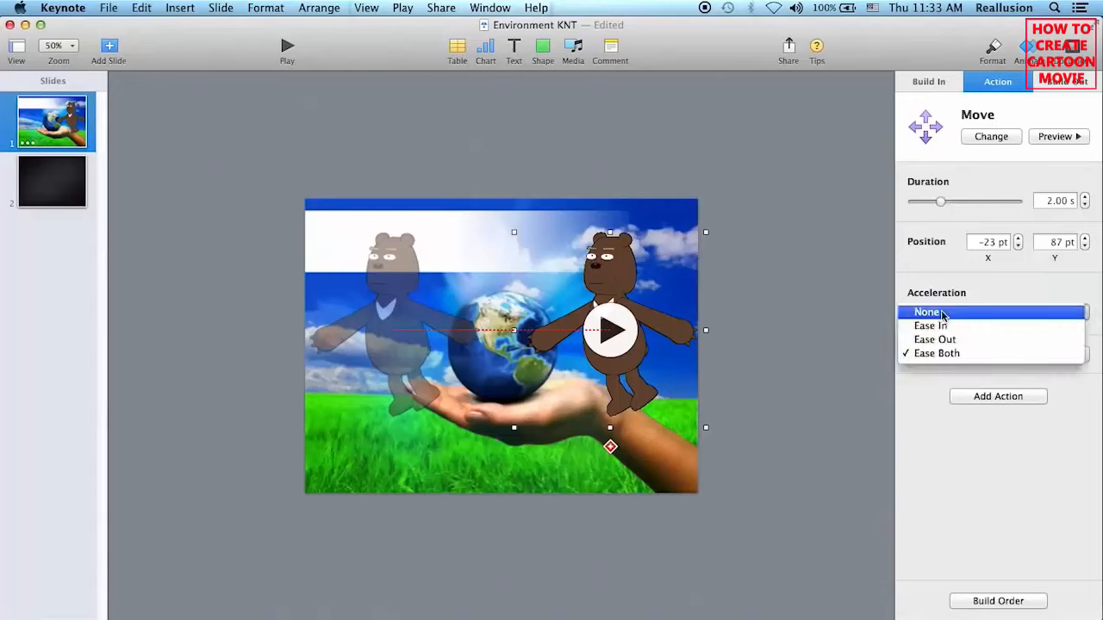
pyautogui.click(950, 356)
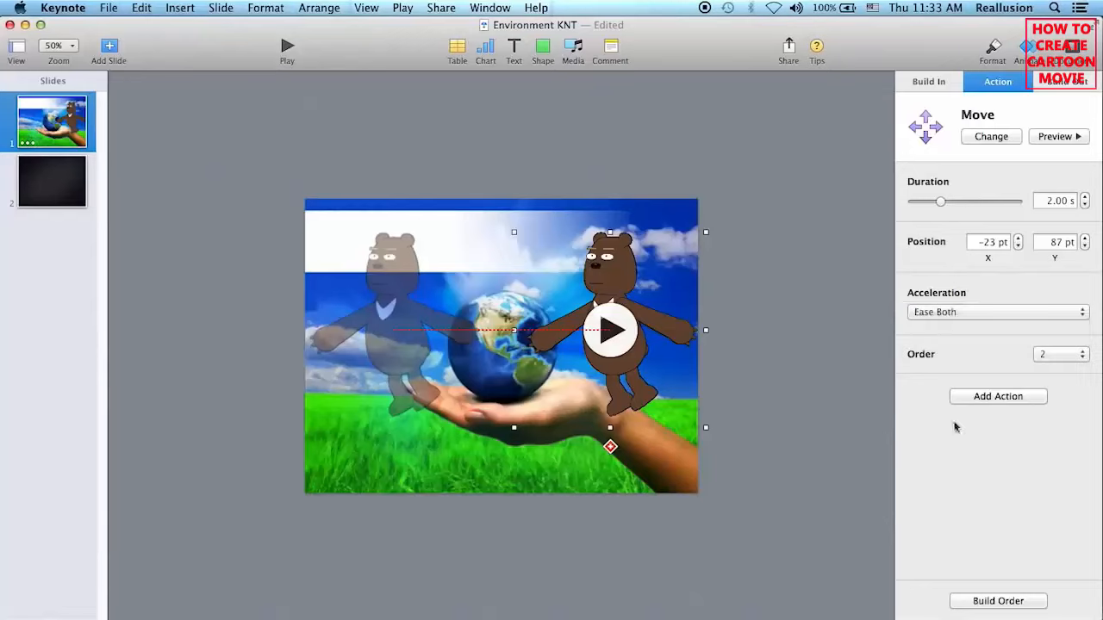
# In the build order, set the bear's Move to start After Build 1, and play the slideshow to check the timing.
pyautogui.click(1000, 601)
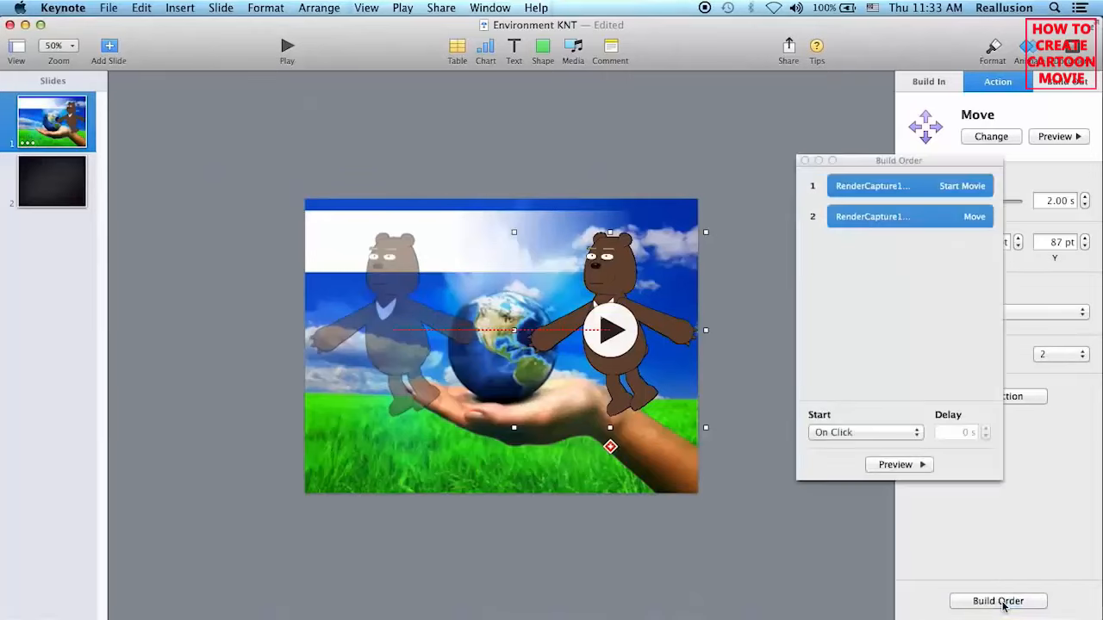
pyautogui.click(938, 315)
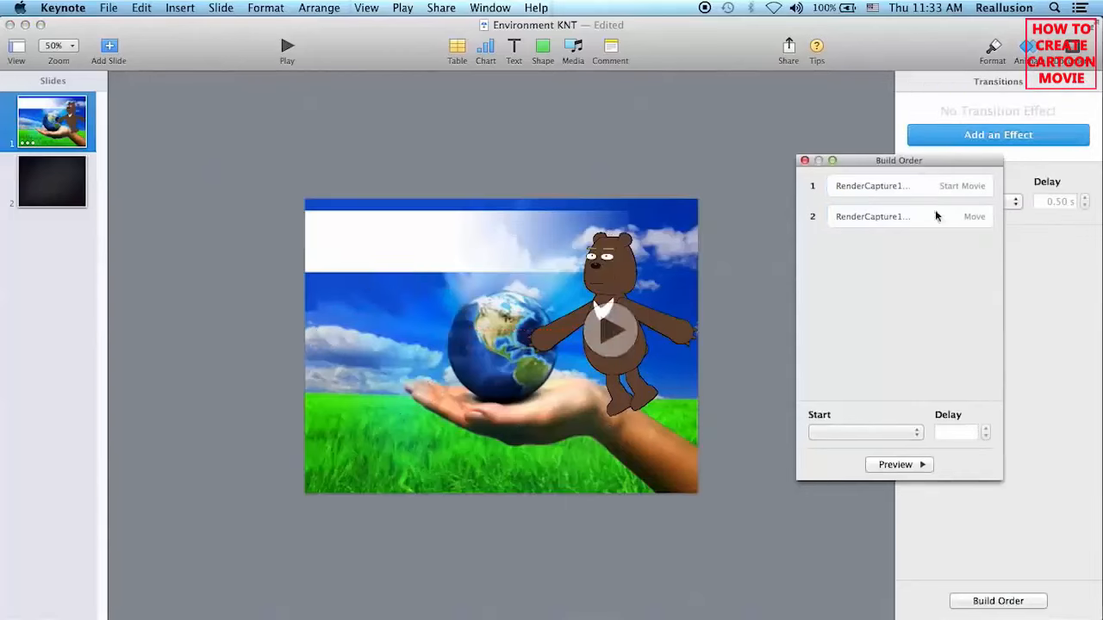
pyautogui.click(927, 189)
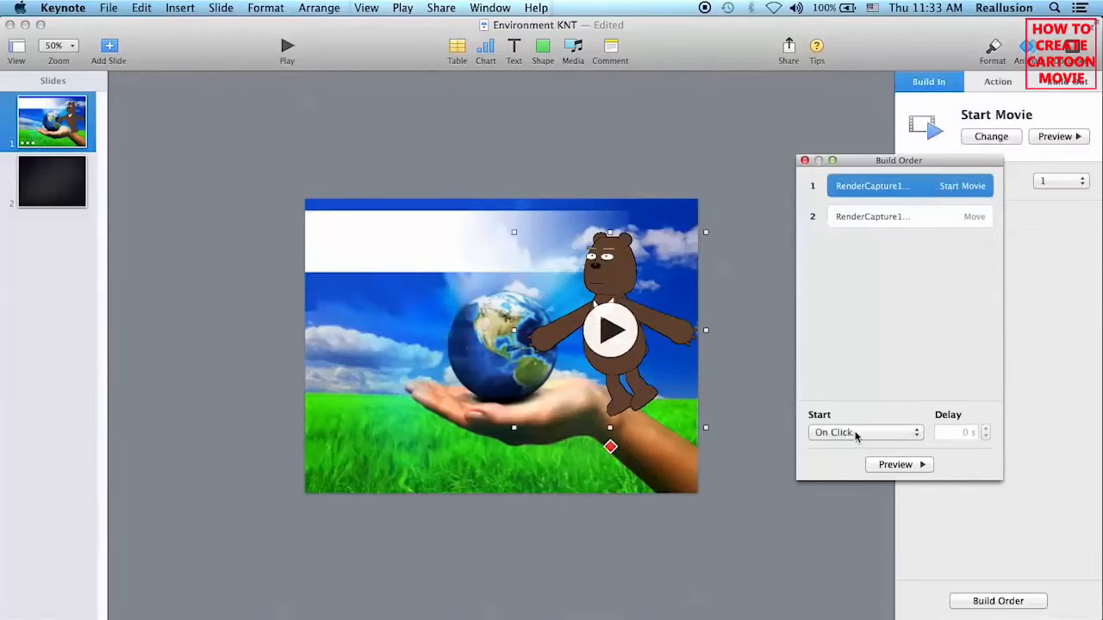
pyautogui.click(946, 216)
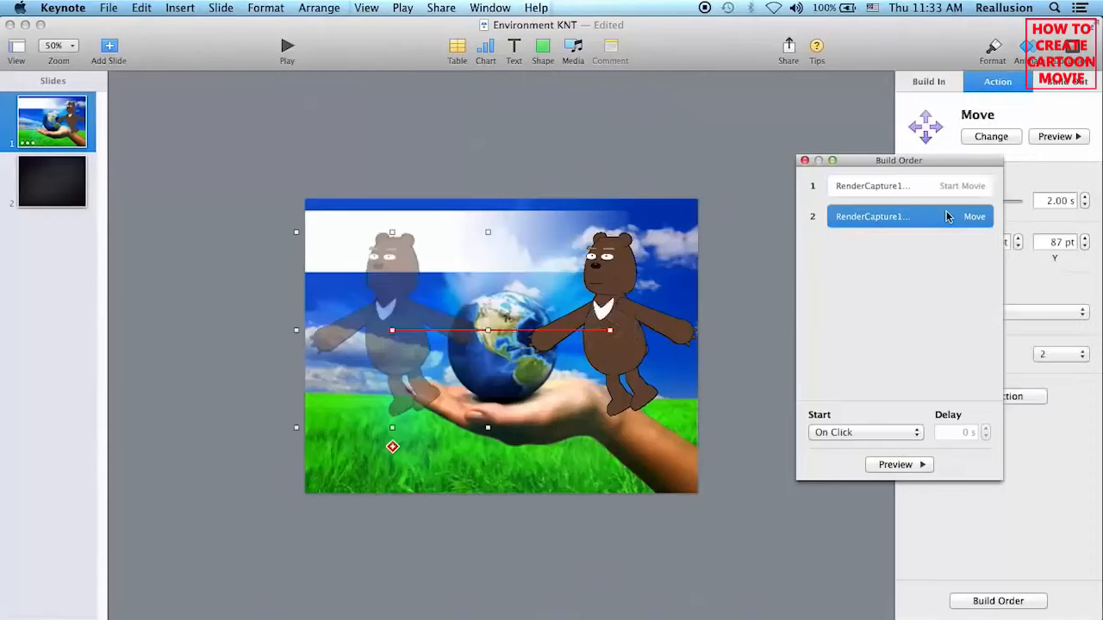
pyautogui.click(872, 435)
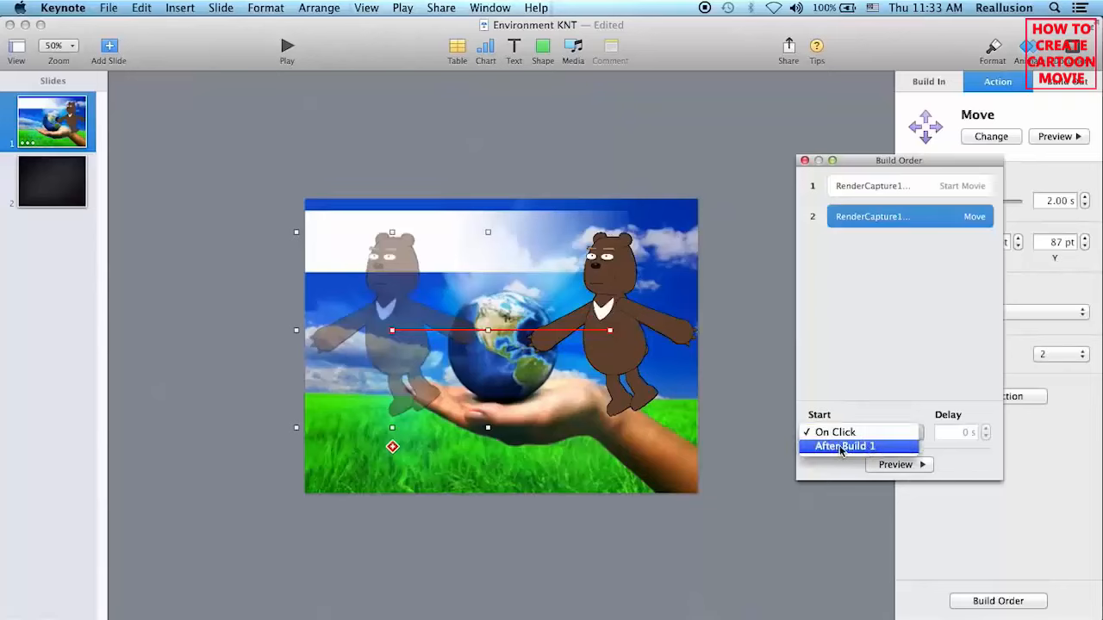
pyautogui.click(841, 448)
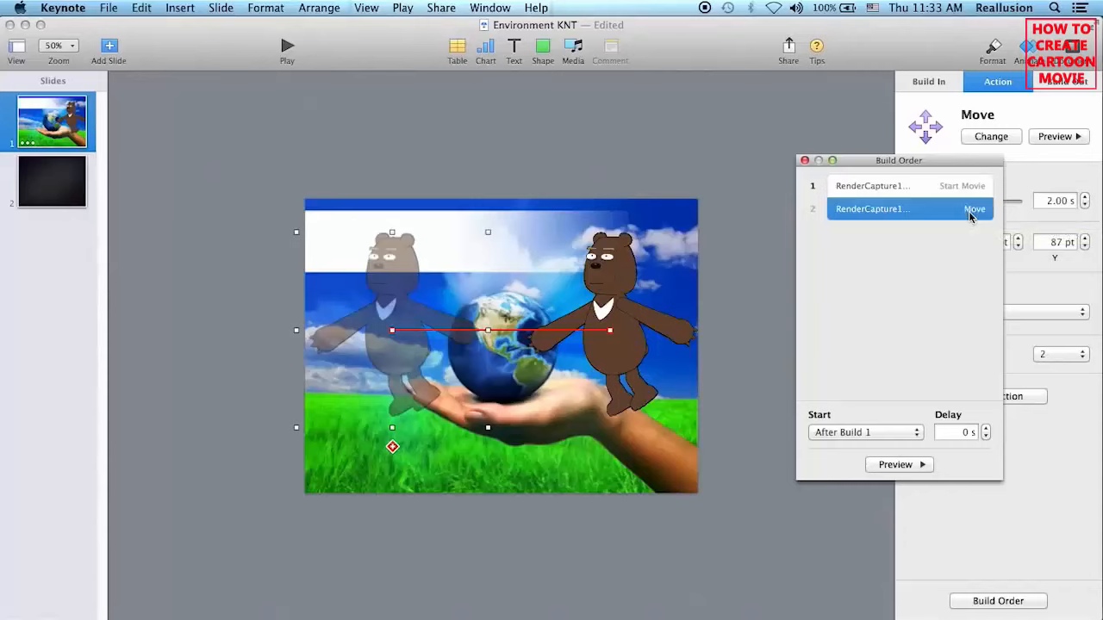
pyautogui.click(804, 160)
pyautogui.click(794, 210)
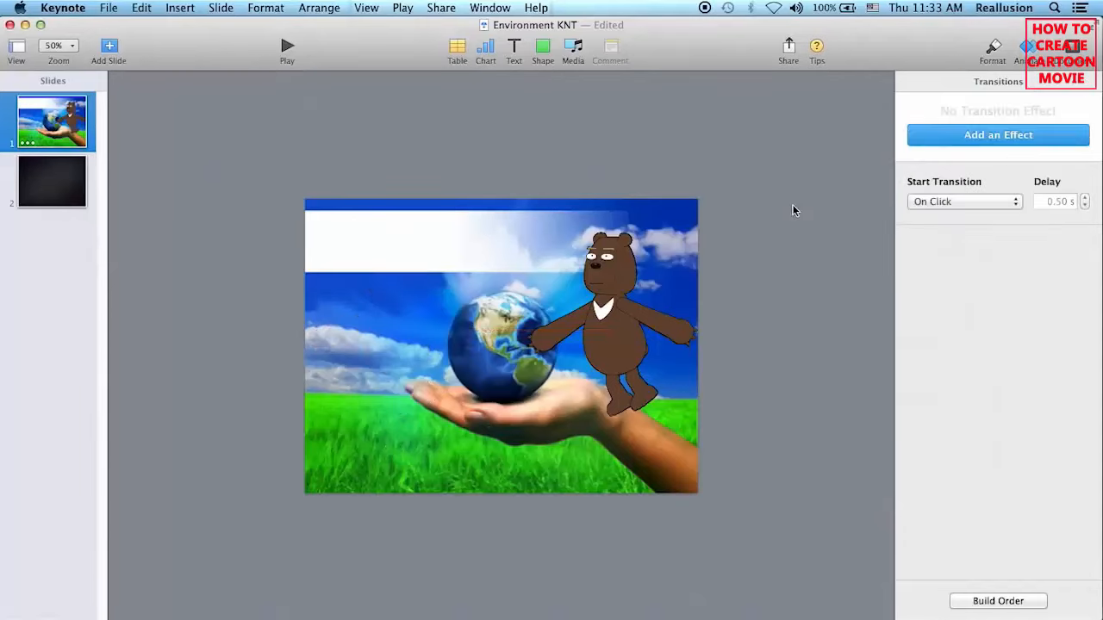
pyautogui.click(288, 47)
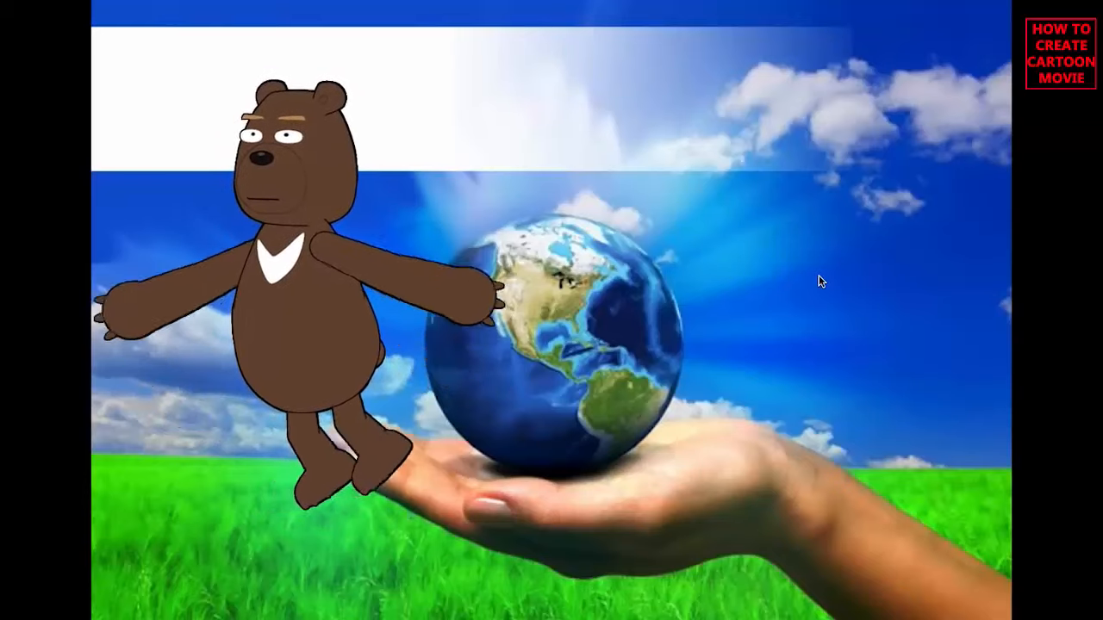
pyautogui.press('Escape')
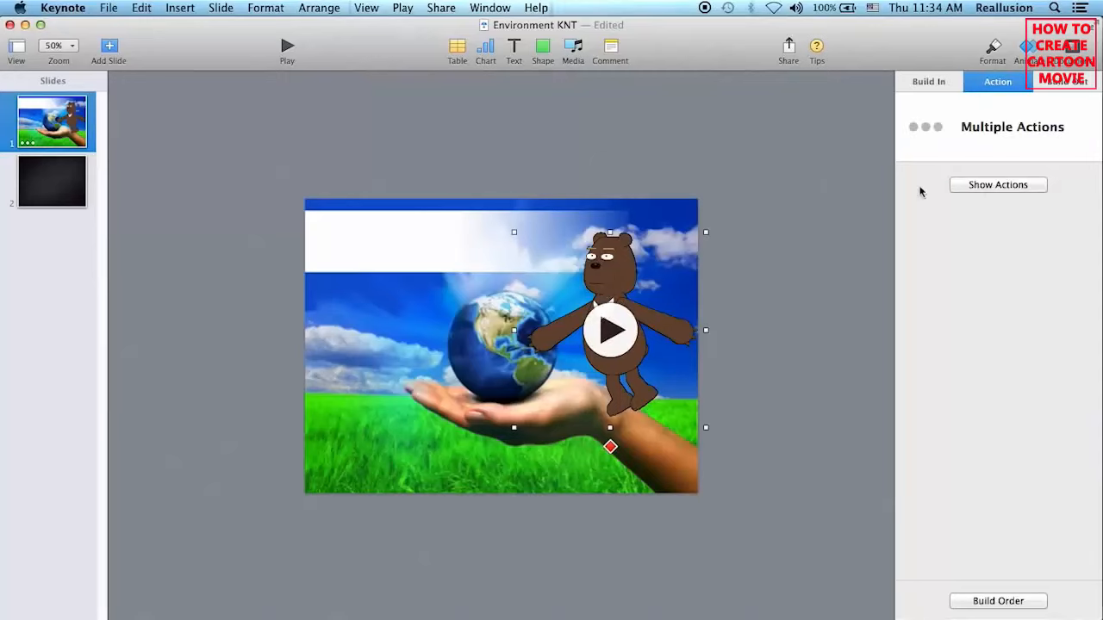
# Bend the bear's straight motion path into a wave that arches up beside the bear and dips past the globe, and play the slideshow.
pyautogui.click(1000, 185)
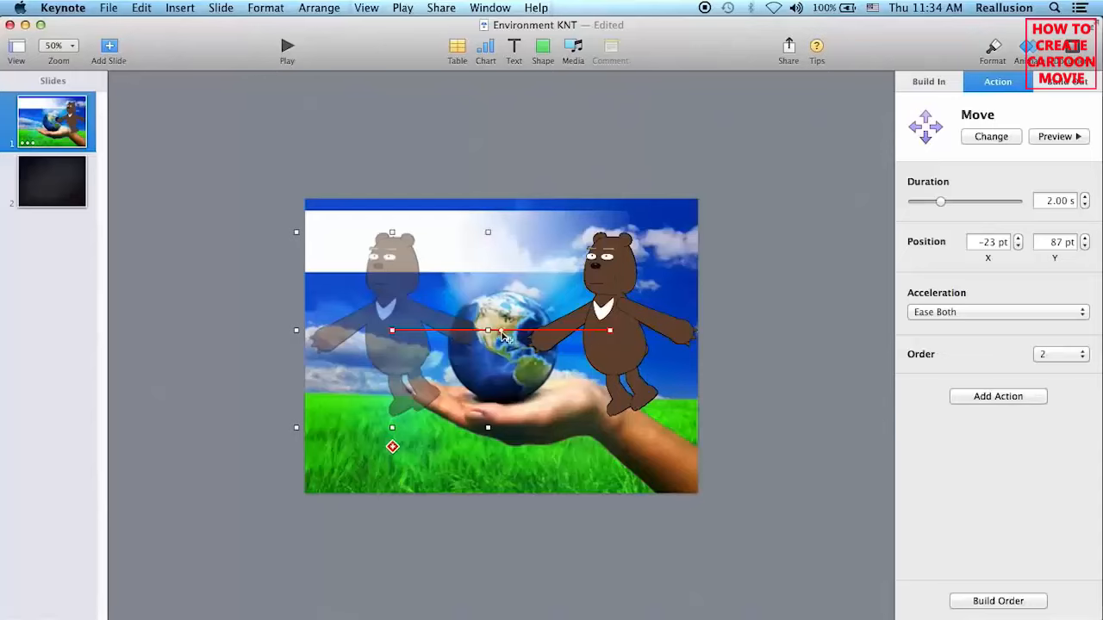
pyautogui.moveTo(503, 333); pyautogui.dragTo(560, 299)
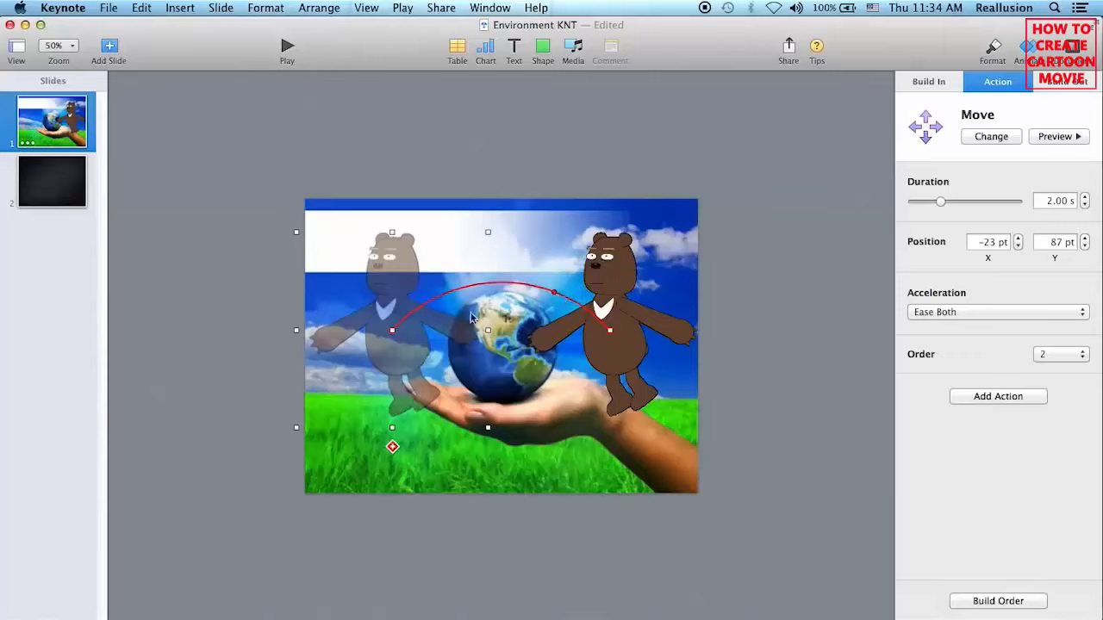
pyautogui.click(800, 338)
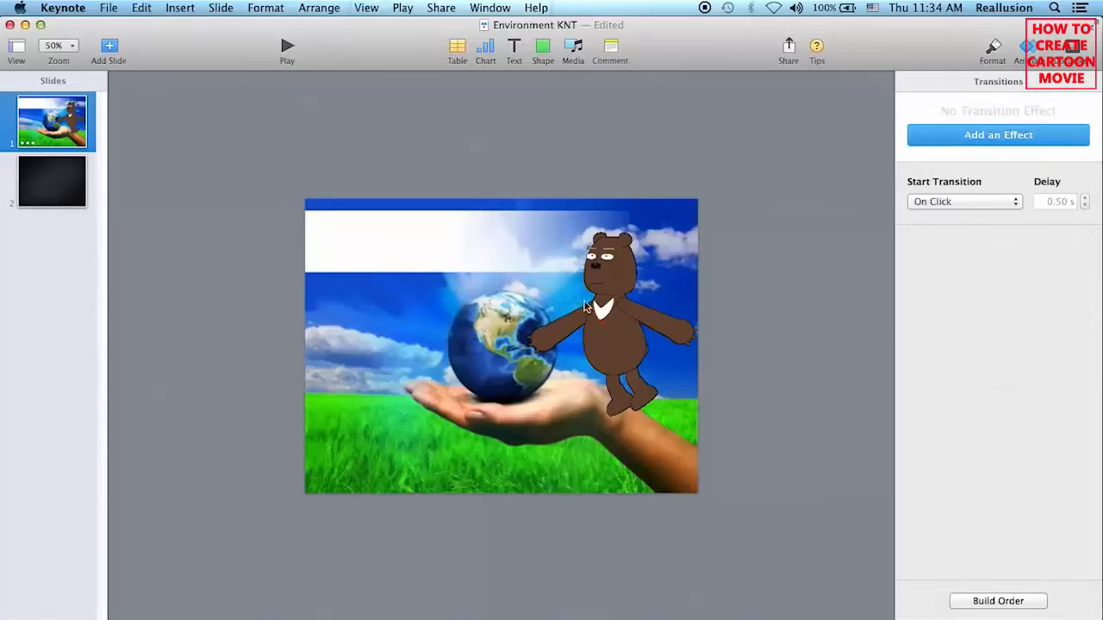
pyautogui.click(603, 324)
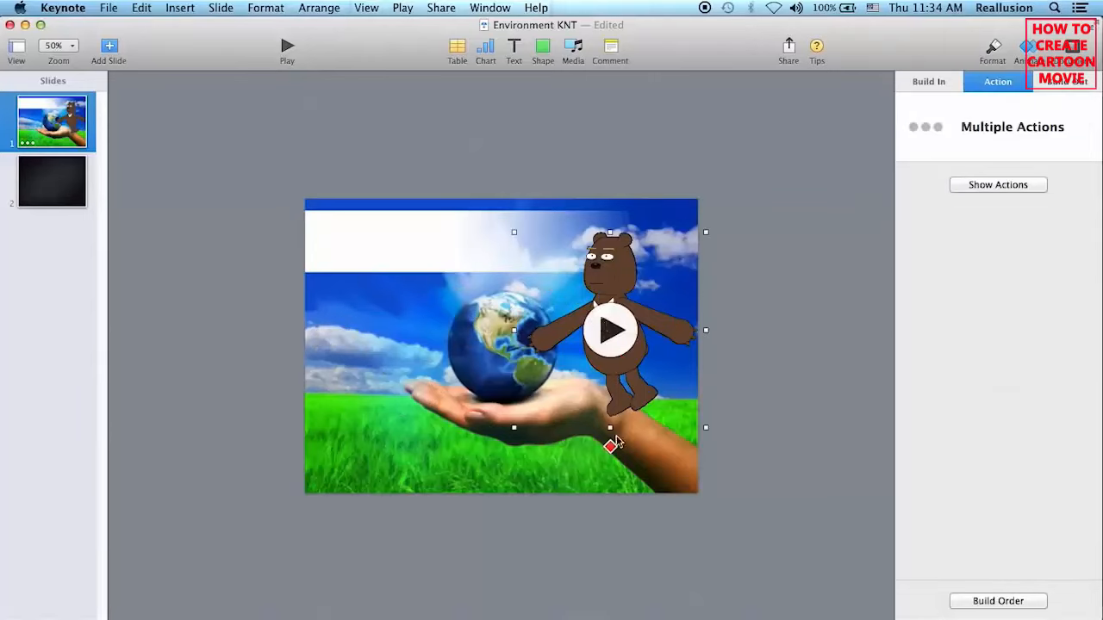
pyautogui.click(997, 186)
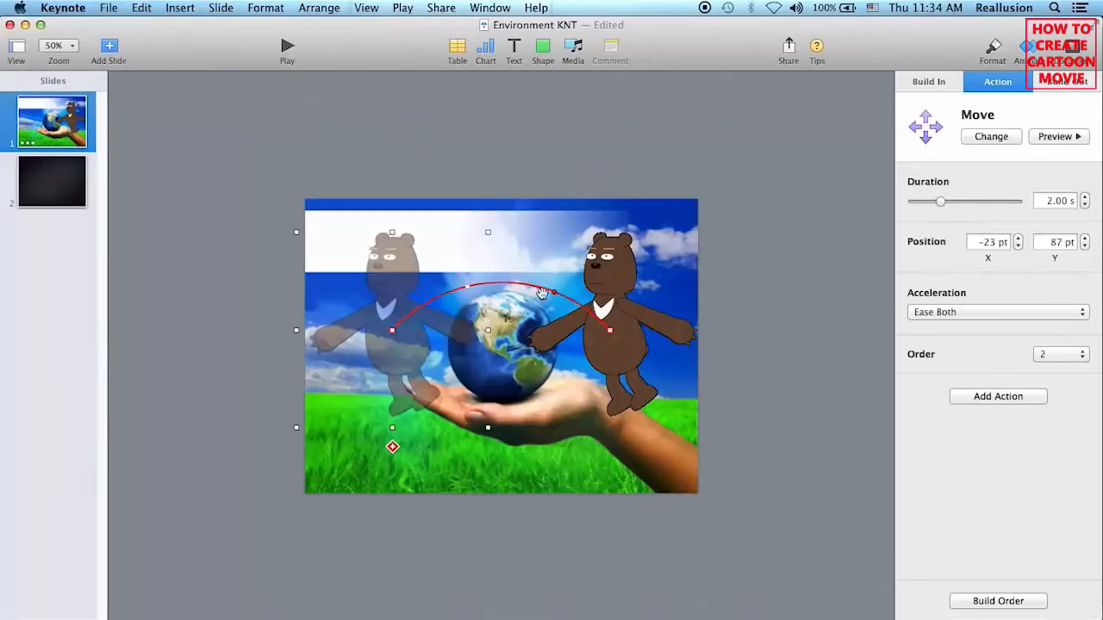
pyautogui.moveTo(470, 293); pyautogui.dragTo(459, 343)
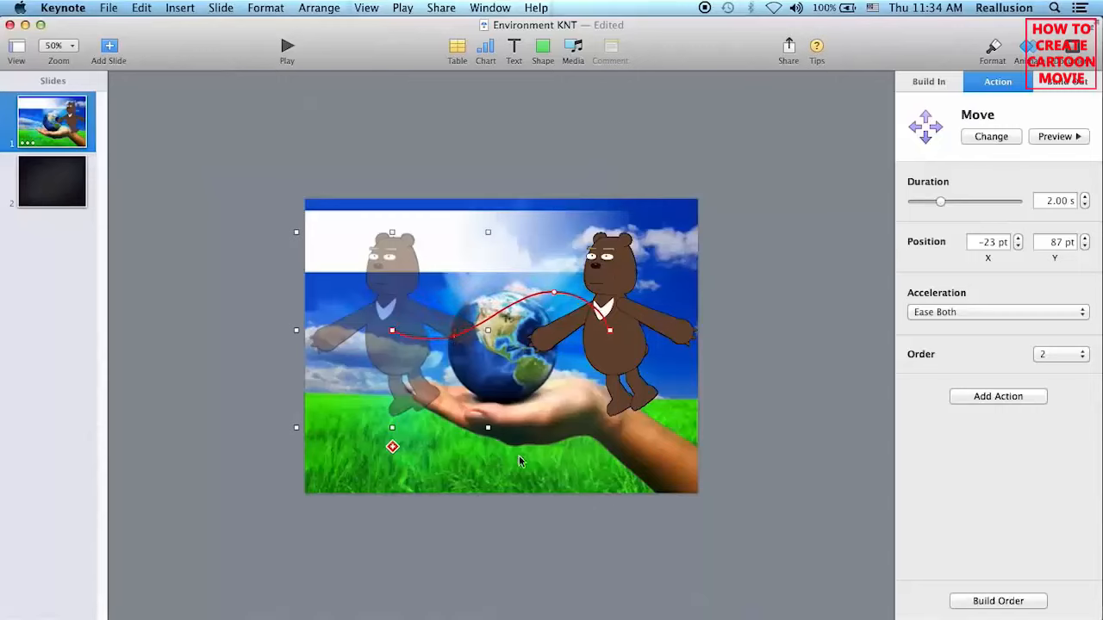
pyautogui.click(287, 46)
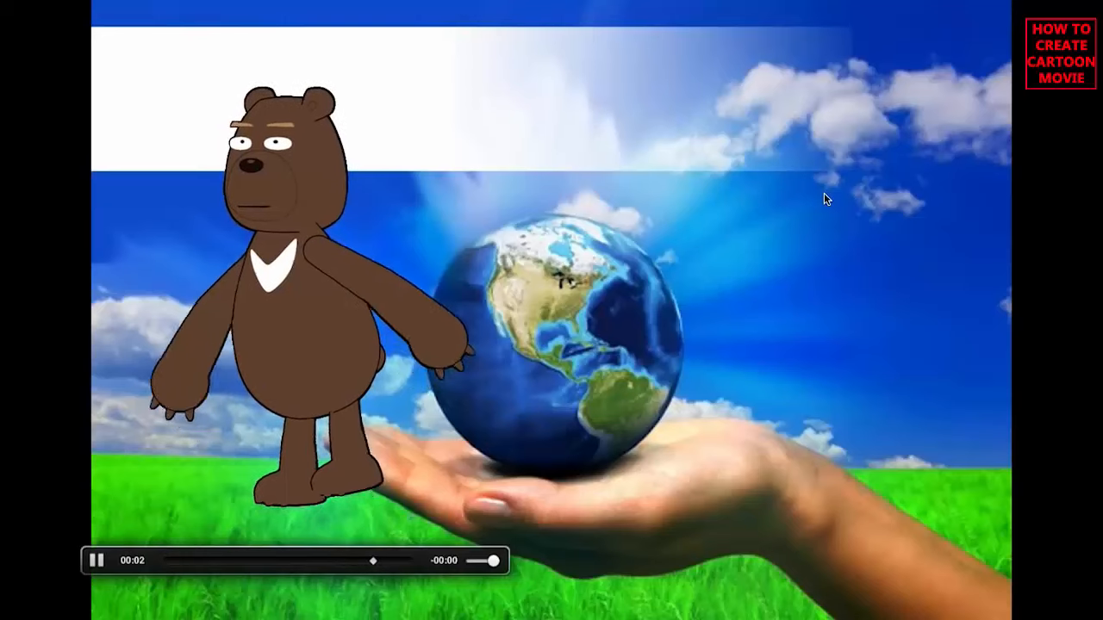
pyautogui.press('Escape')
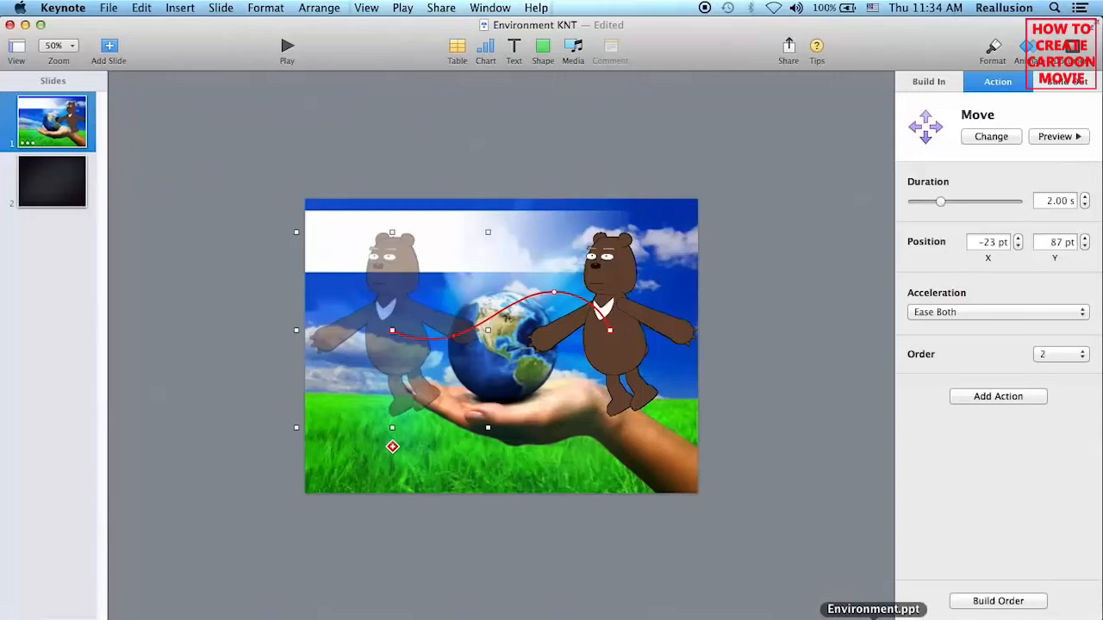
# Switch to Environment.ppt in PowerPoint and insert RenderCapture1400729439.gif from the Desktop folder onto the first slide.
pyautogui.click(870, 608)
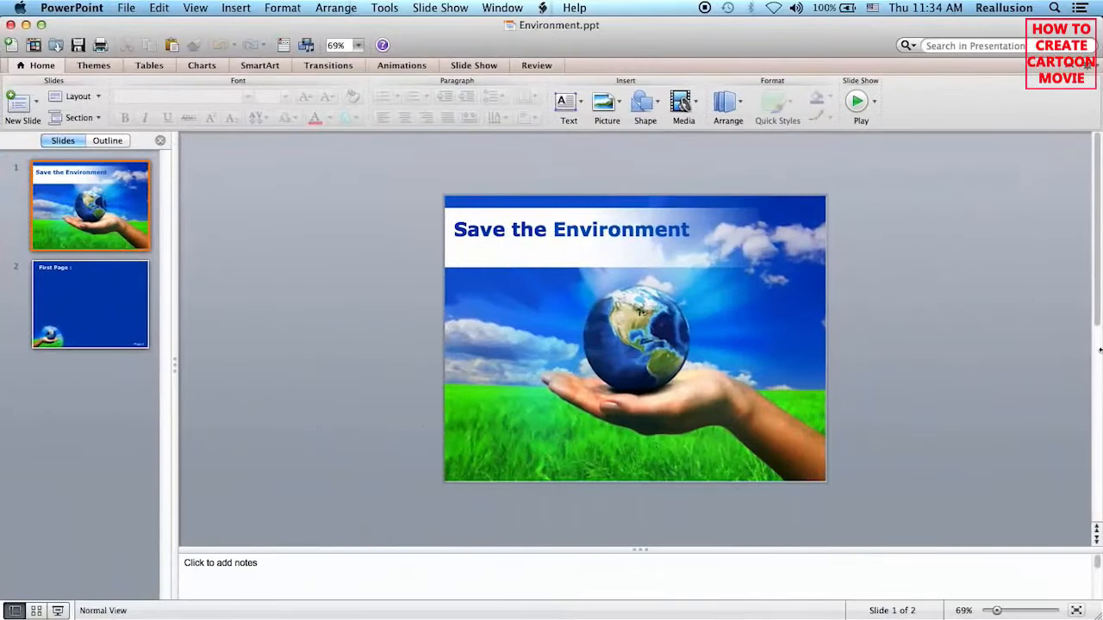
pyautogui.click(206, 617)
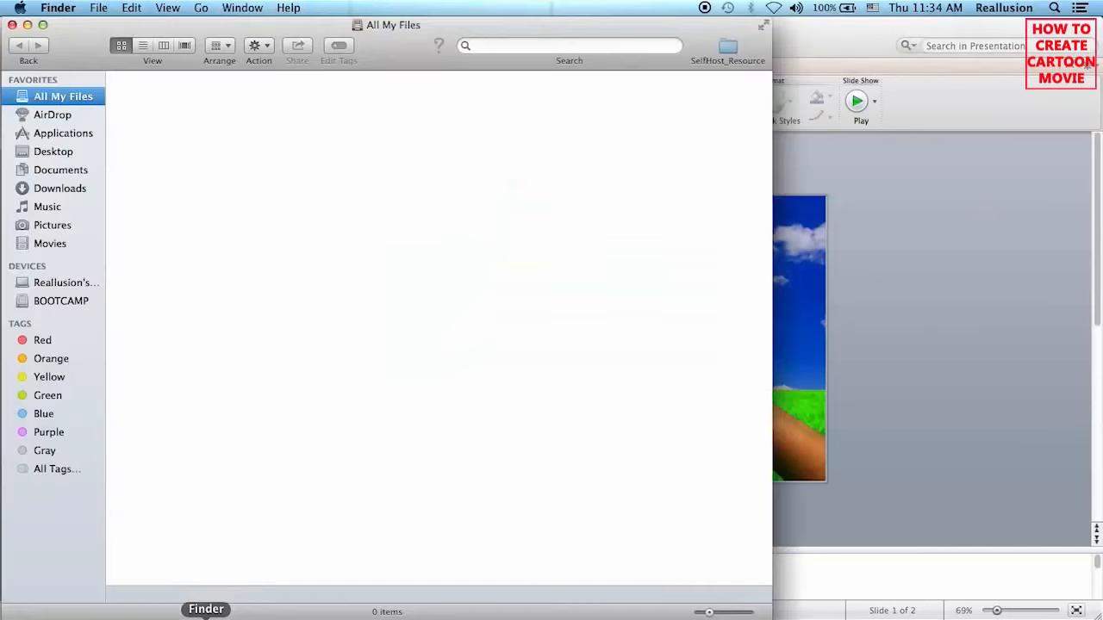
pyautogui.click(55, 151)
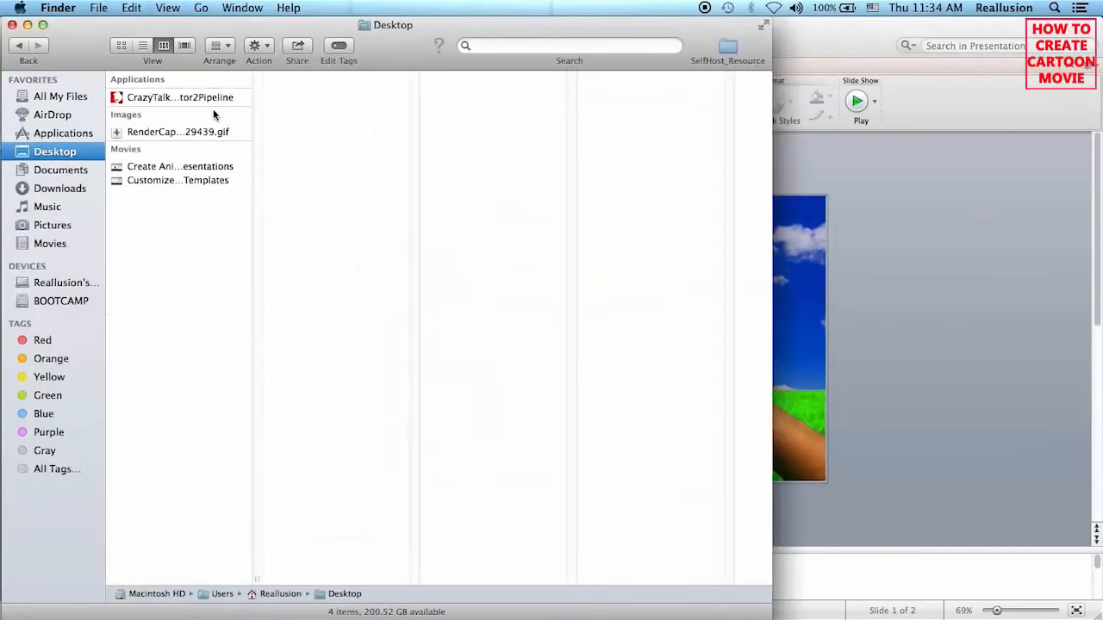
pyautogui.click(208, 133)
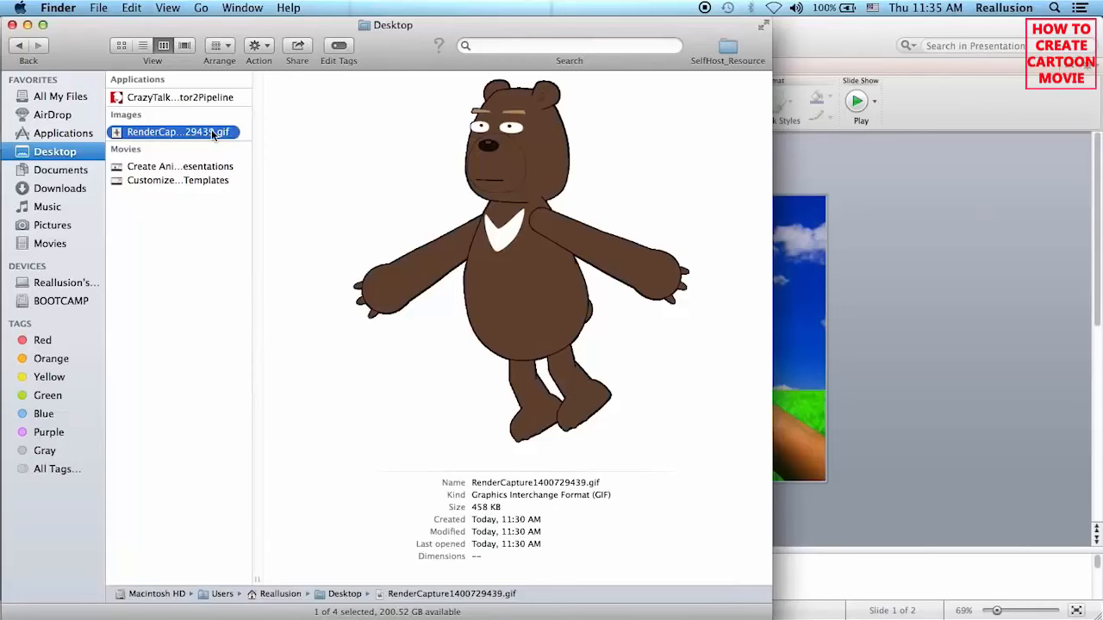
pyautogui.moveTo(213, 136); pyautogui.dragTo(923, 282)
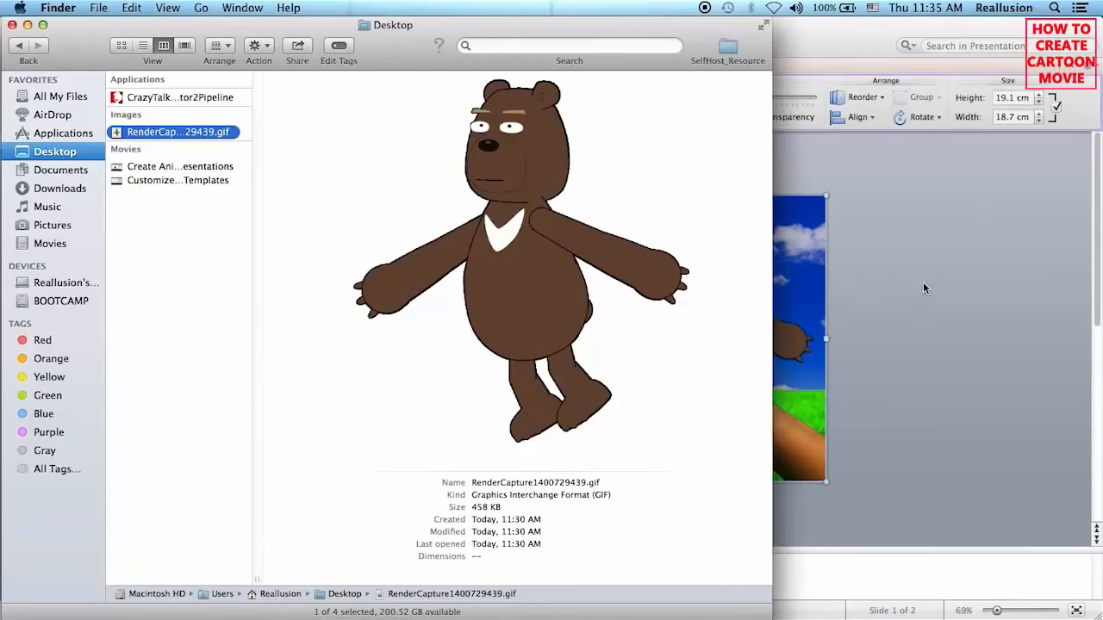
pyautogui.click(29, 25)
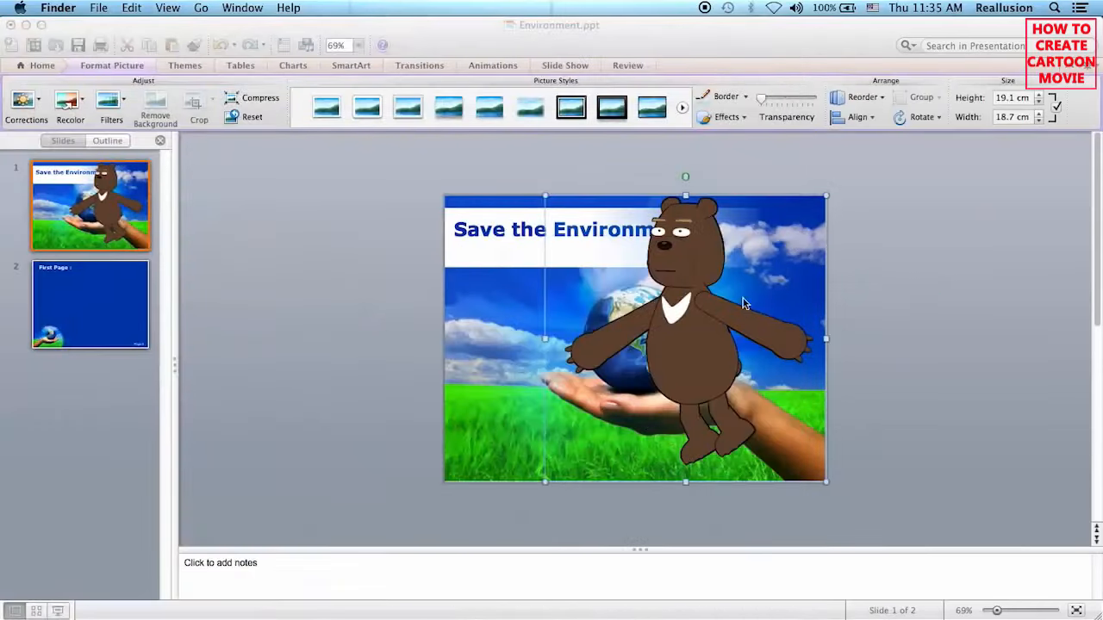
# Shrink the bear GIF to about 11.2 by 10.9 cm, place it right of the globe, and play the slideshow to check it.
pyautogui.click(543, 199)
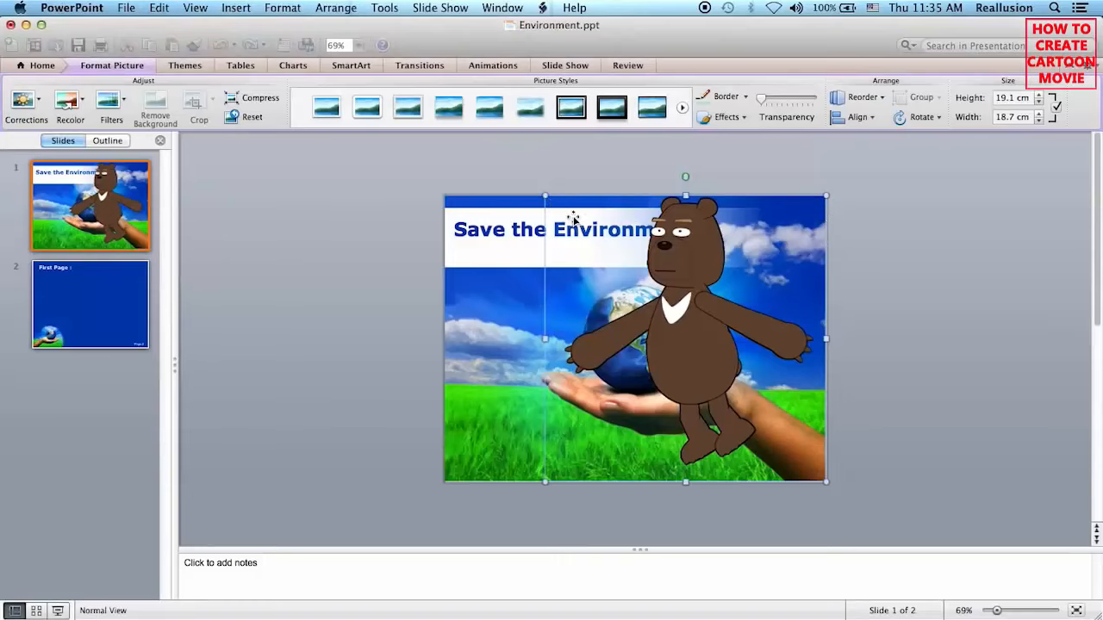
pyautogui.moveTo(546, 199); pyautogui.dragTo(612, 265)
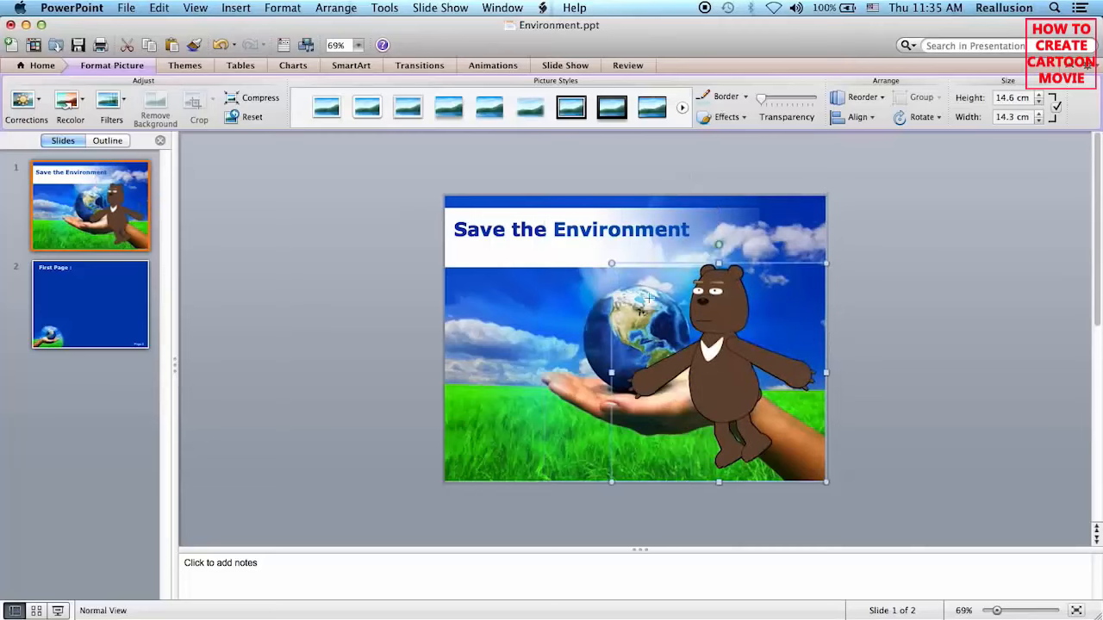
pyautogui.moveTo(717, 365); pyautogui.dragTo(749, 321)
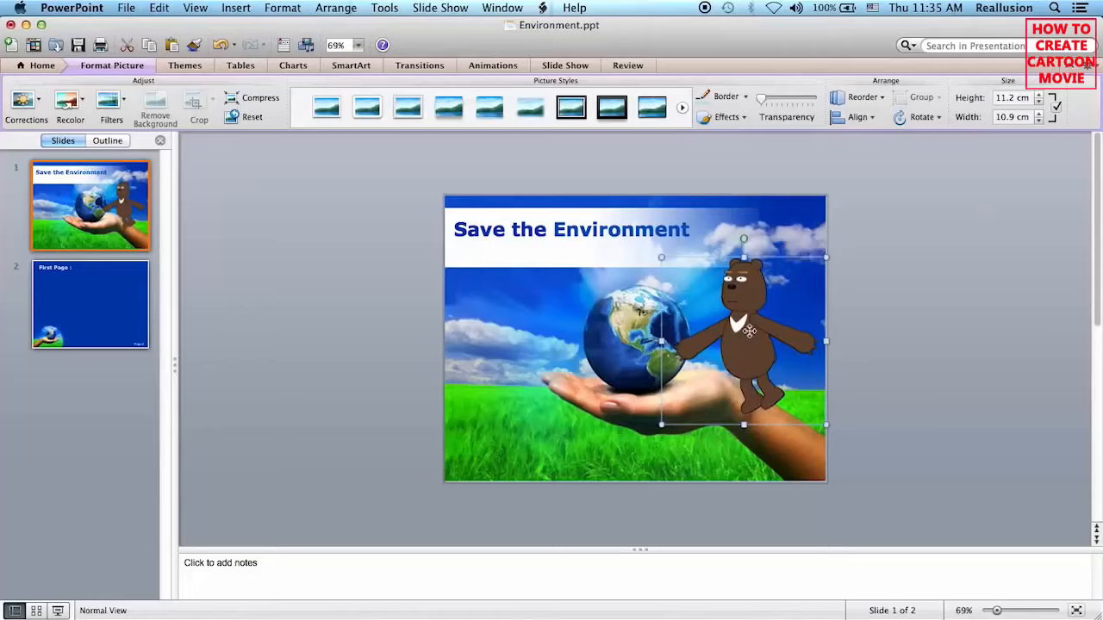
pyautogui.click(58, 611)
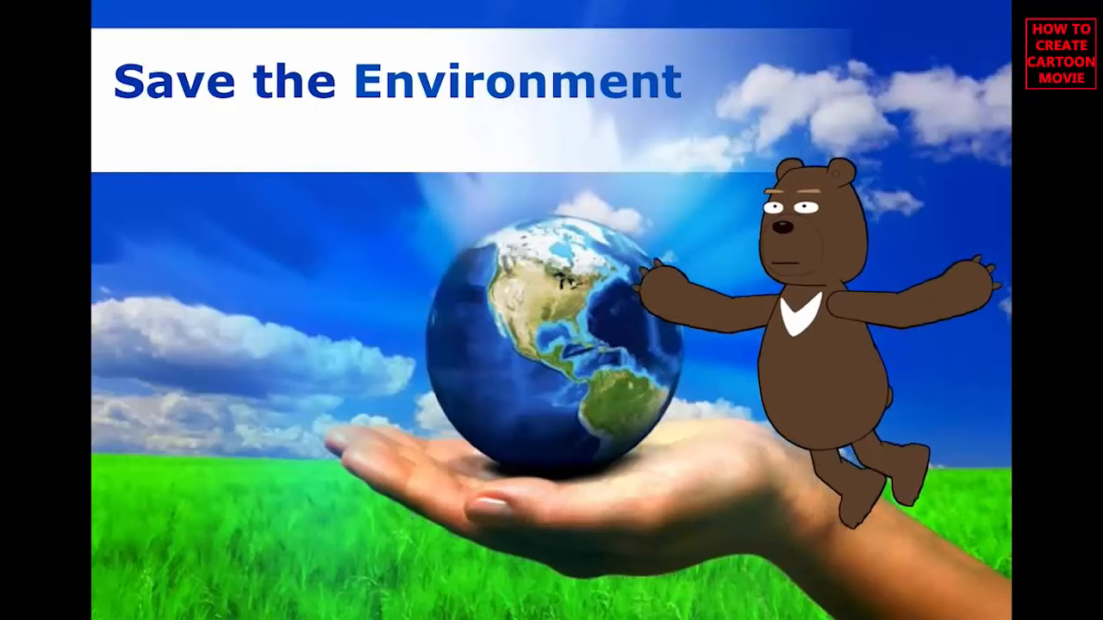
pyautogui.press('Escape')
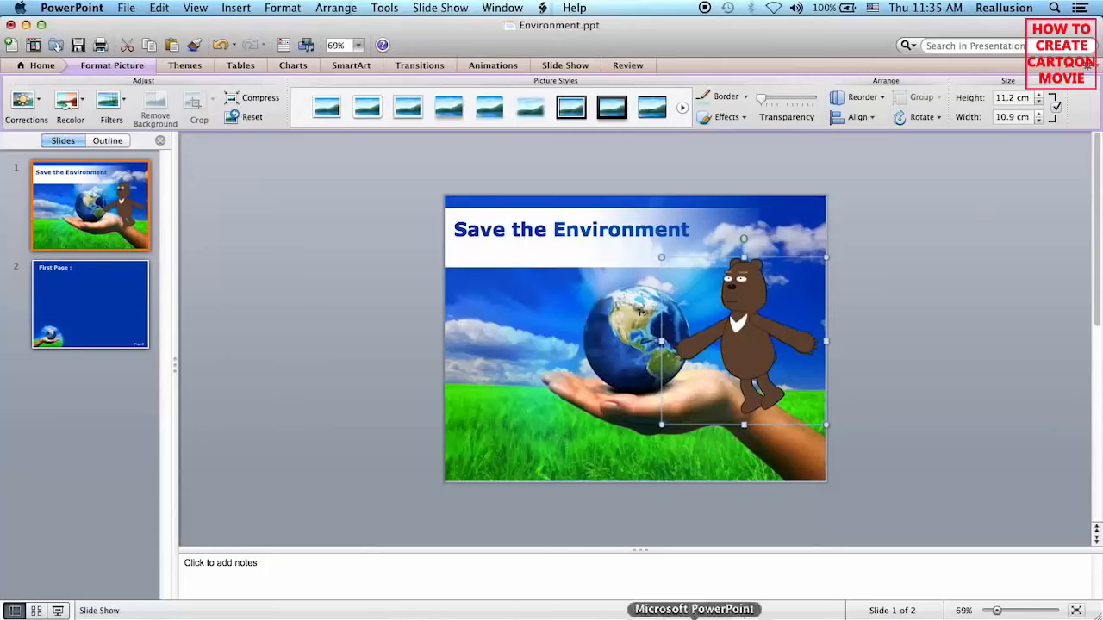
# Switch to CrazyTalk Animator, choose the Transparent PNG quick capture for the bear, and return to the PowerPoint presentation.
pyautogui.click(648, 617)
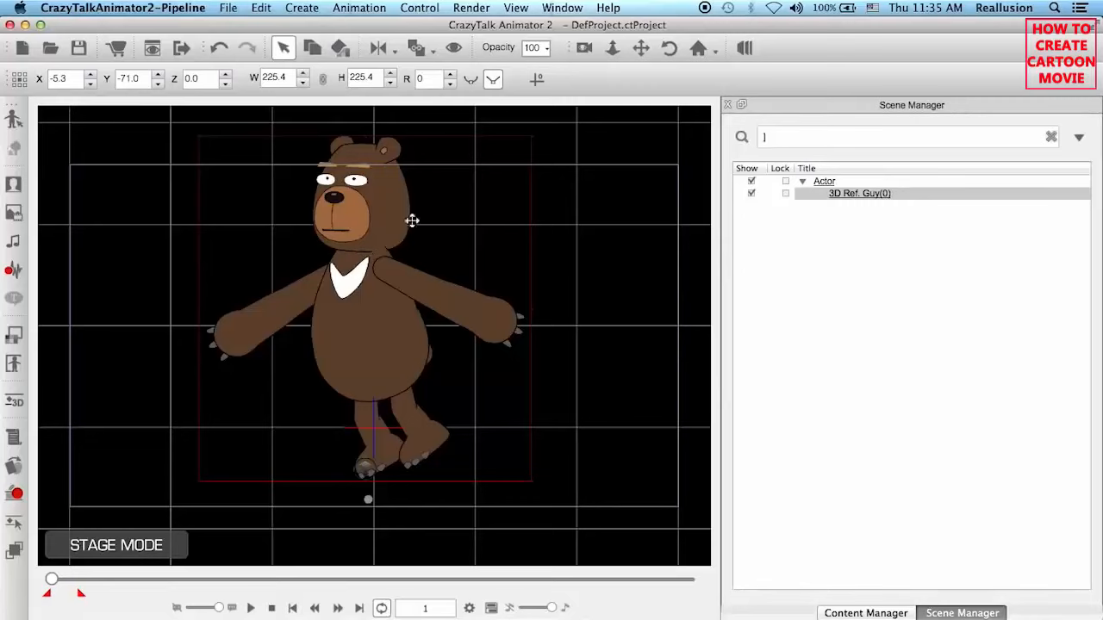
pyautogui.click(475, 9)
pyautogui.moveTo(551, 109)
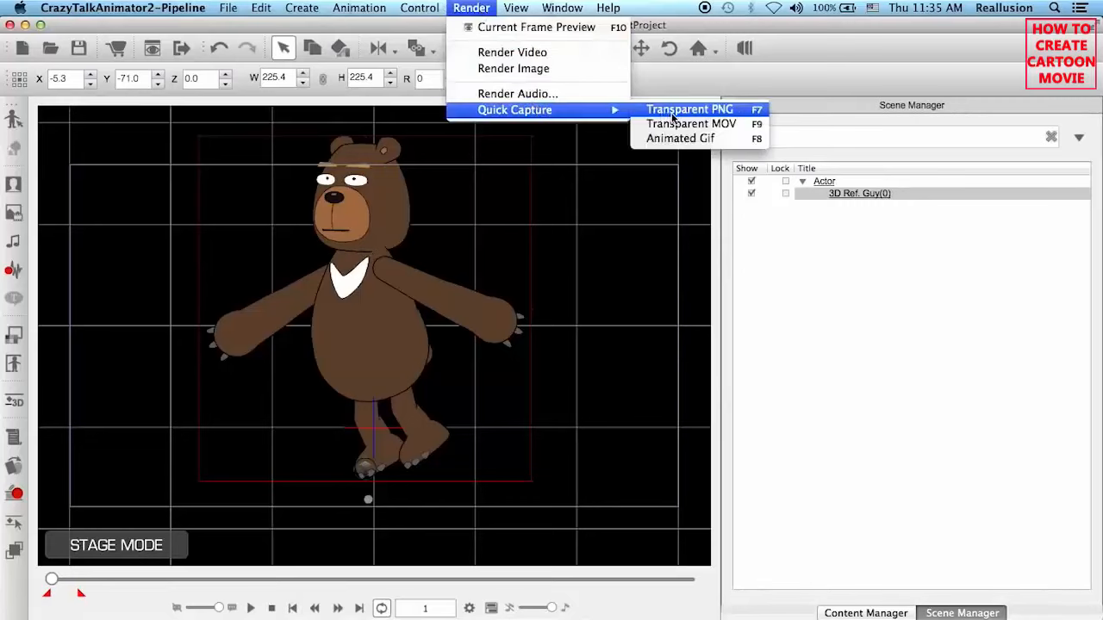
pyautogui.click(674, 116)
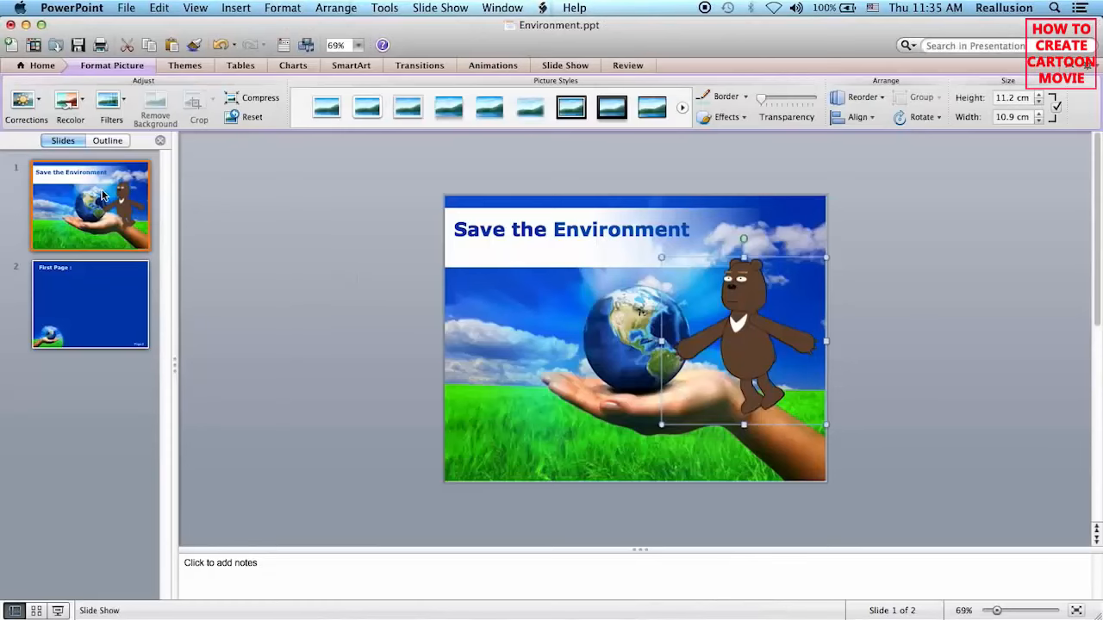
pyautogui.click(101, 195)
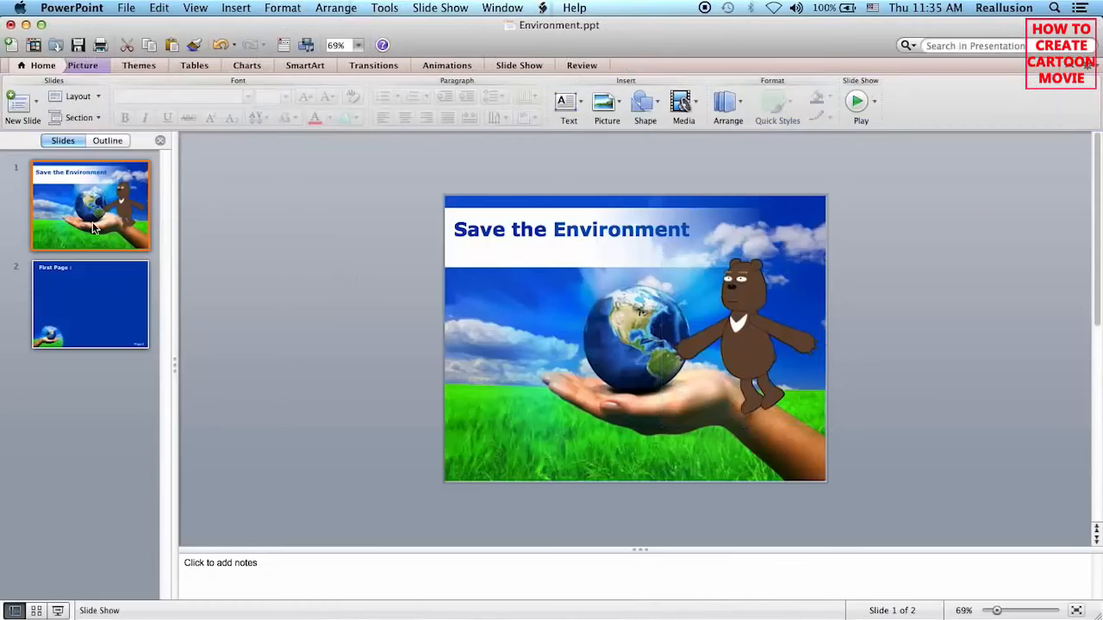
pyautogui.rightClick(95, 222)
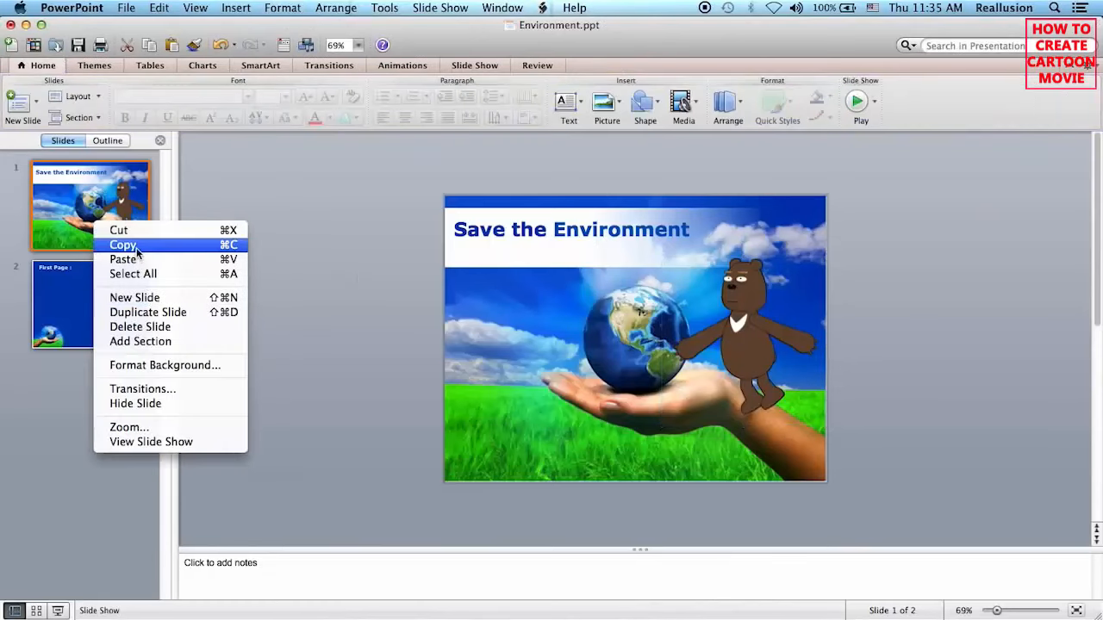
pyautogui.click(142, 298)
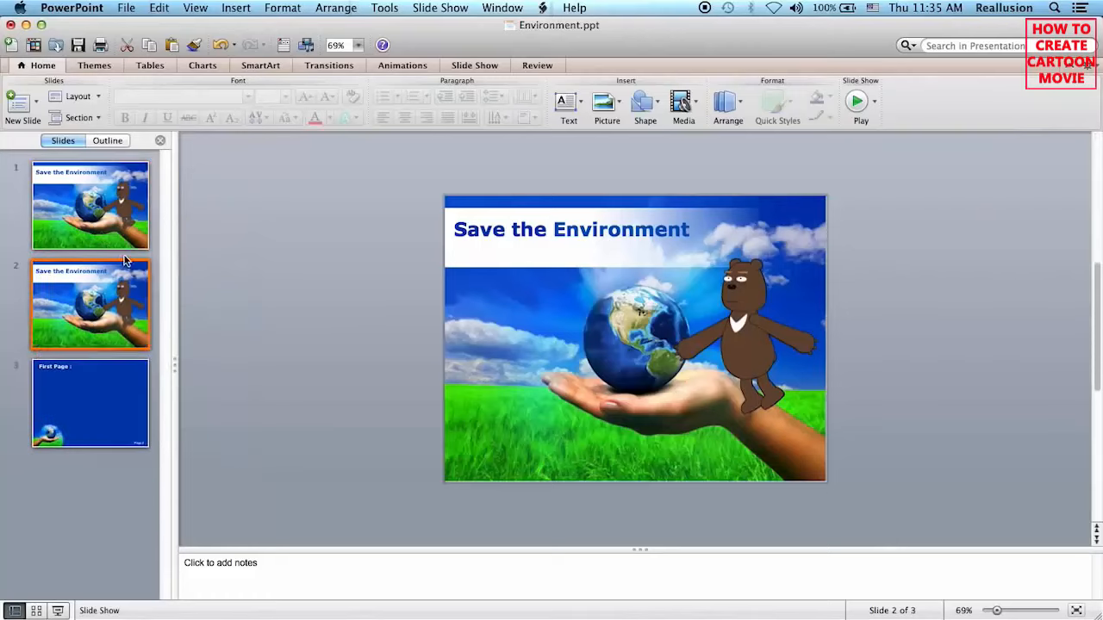
pyautogui.press('Delete')
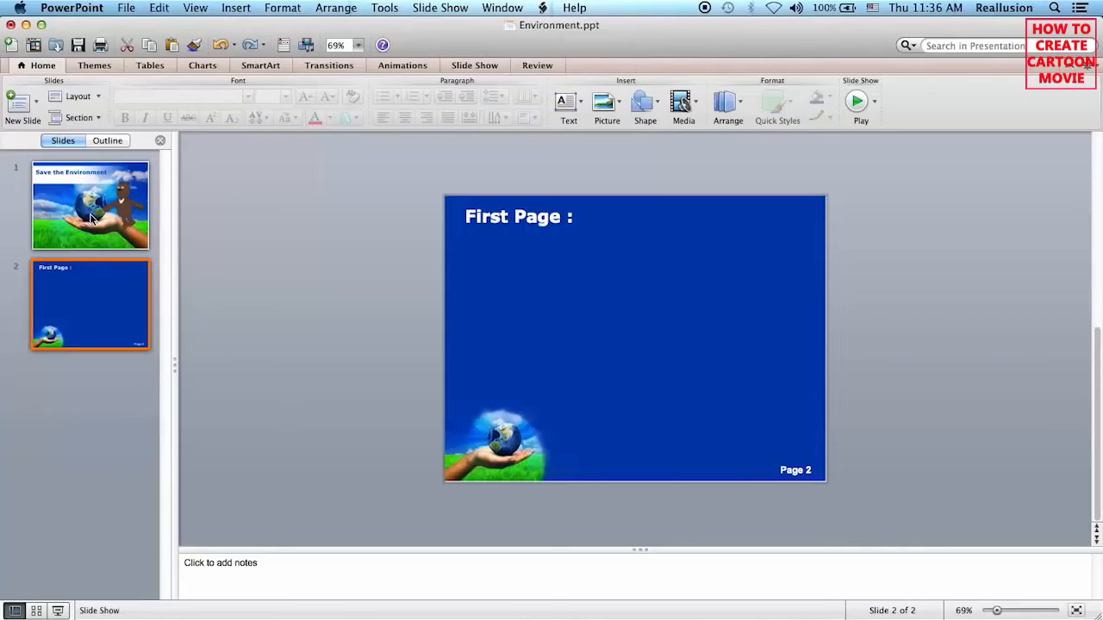
# Duplicate the Save the Environment title slide and compare the original with its copy.
pyautogui.click(92, 219)
pyautogui.rightClick(119, 216)
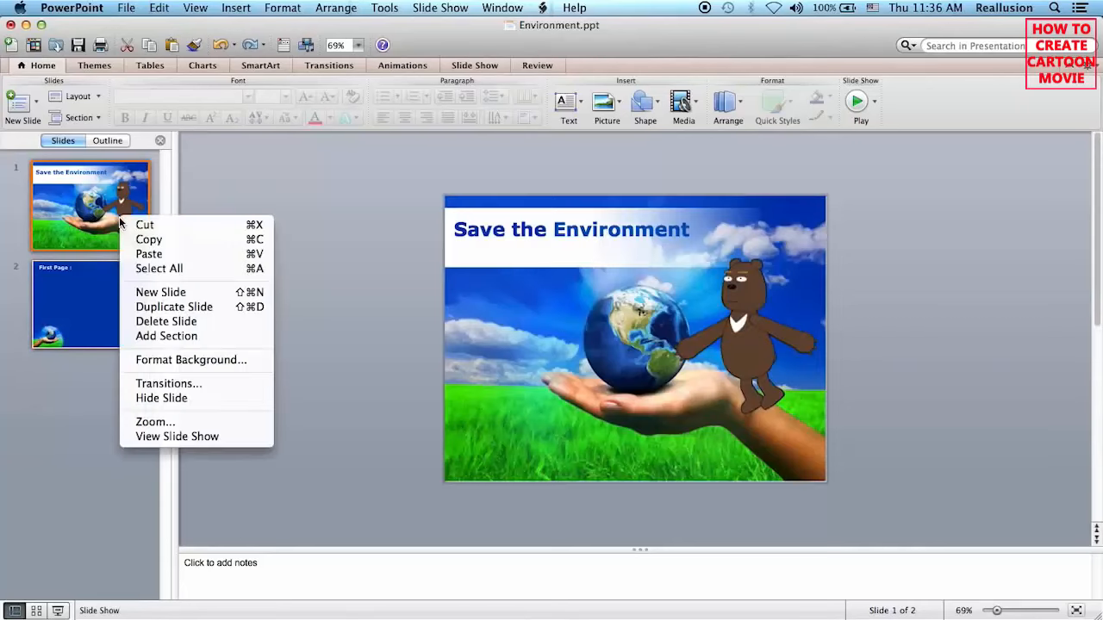
pyautogui.click(160, 303)
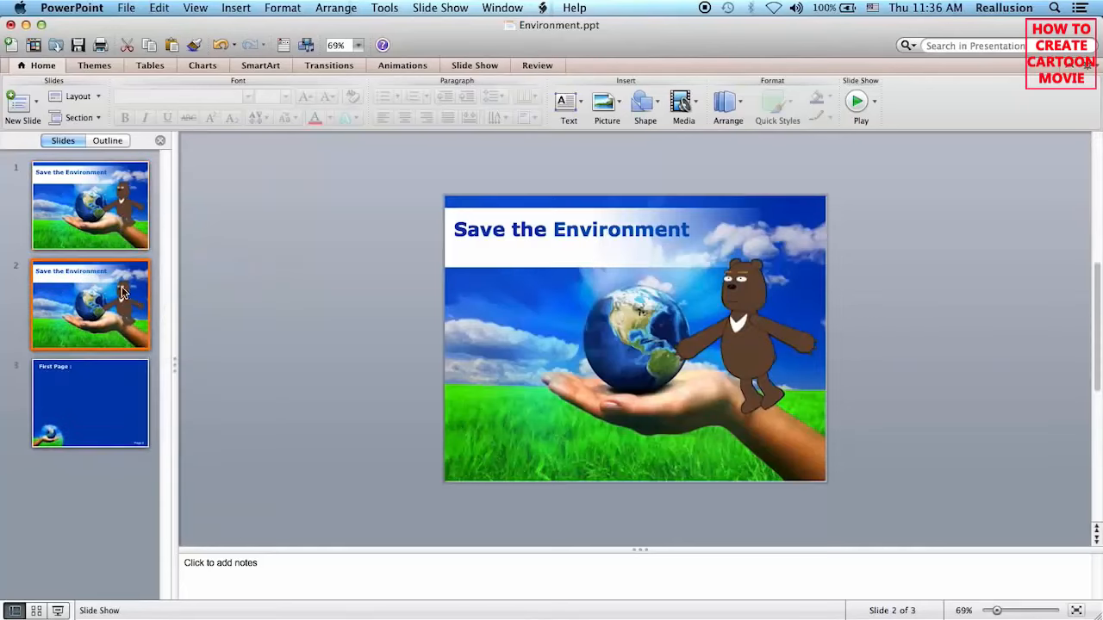
pyautogui.click(109, 232)
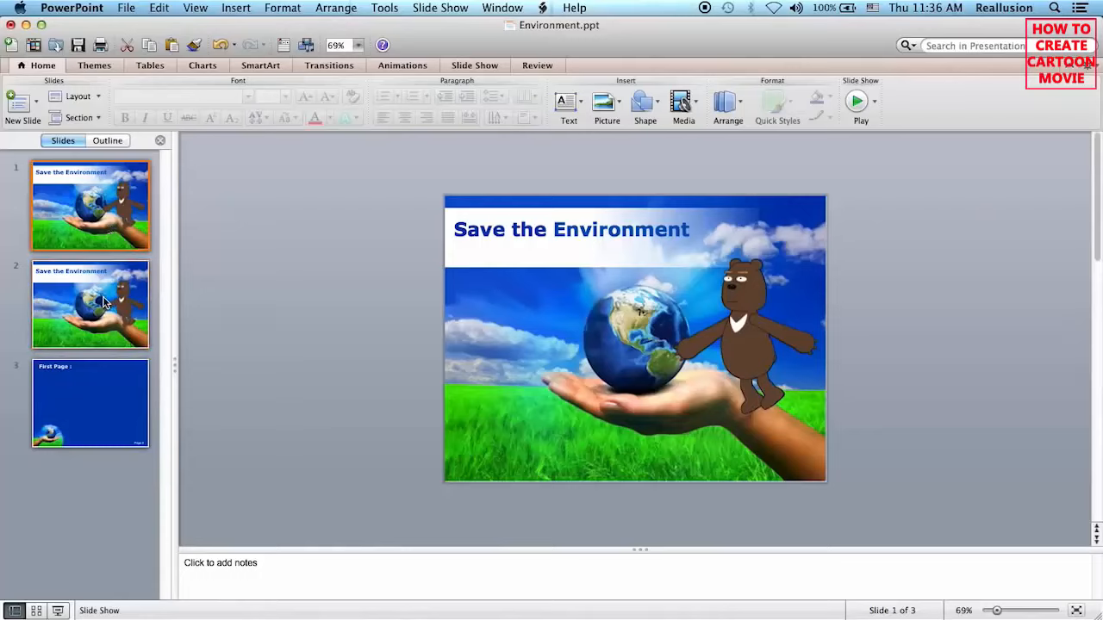
pyautogui.click(104, 298)
# Paste the captured transparent PNG bear onto the first slide, shrink it and place it over the GIF bear beside the globe.
pyautogui.click(78, 219)
pyautogui.click(964, 296)
pyautogui.press('super+v')
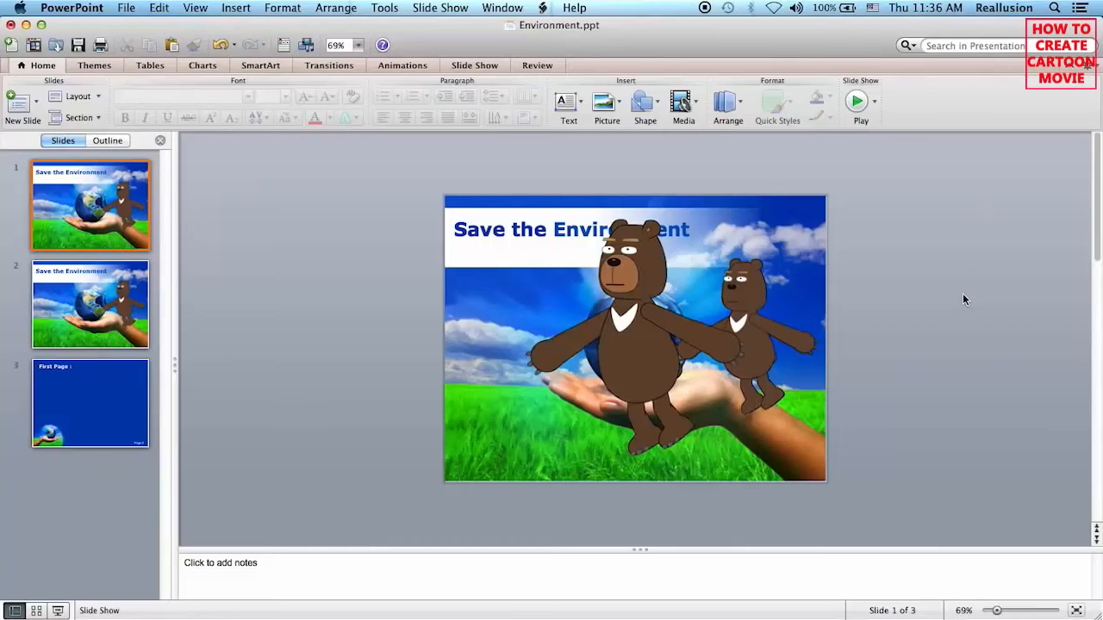
pyautogui.click(648, 262)
pyautogui.moveTo(750, 220); pyautogui.dragTo(673, 287)
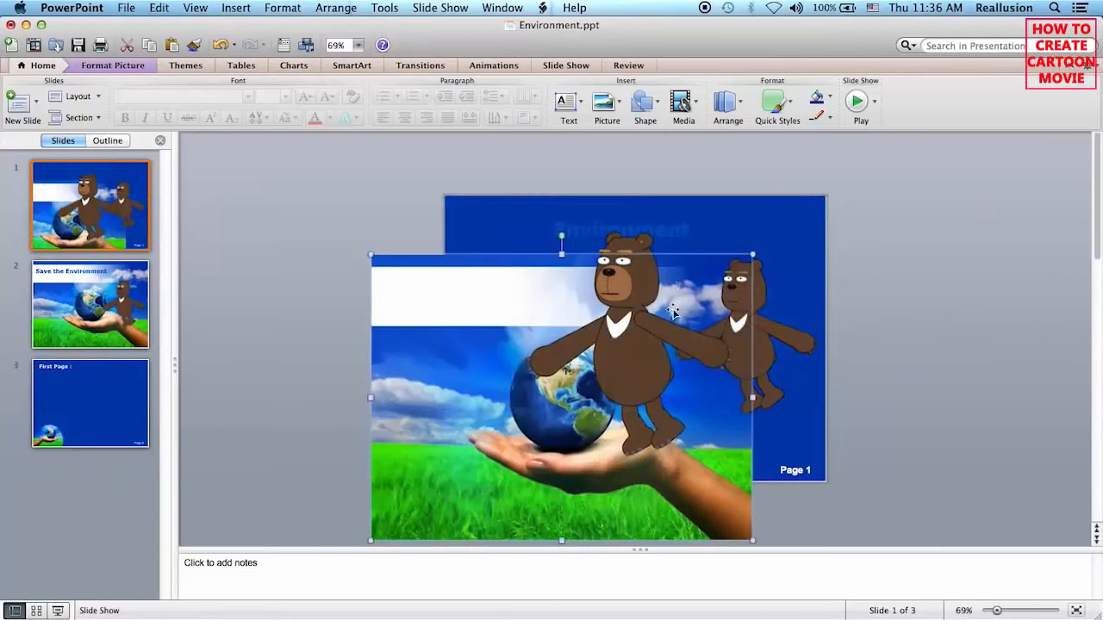
pyautogui.press('super+z')
pyautogui.click(655, 301)
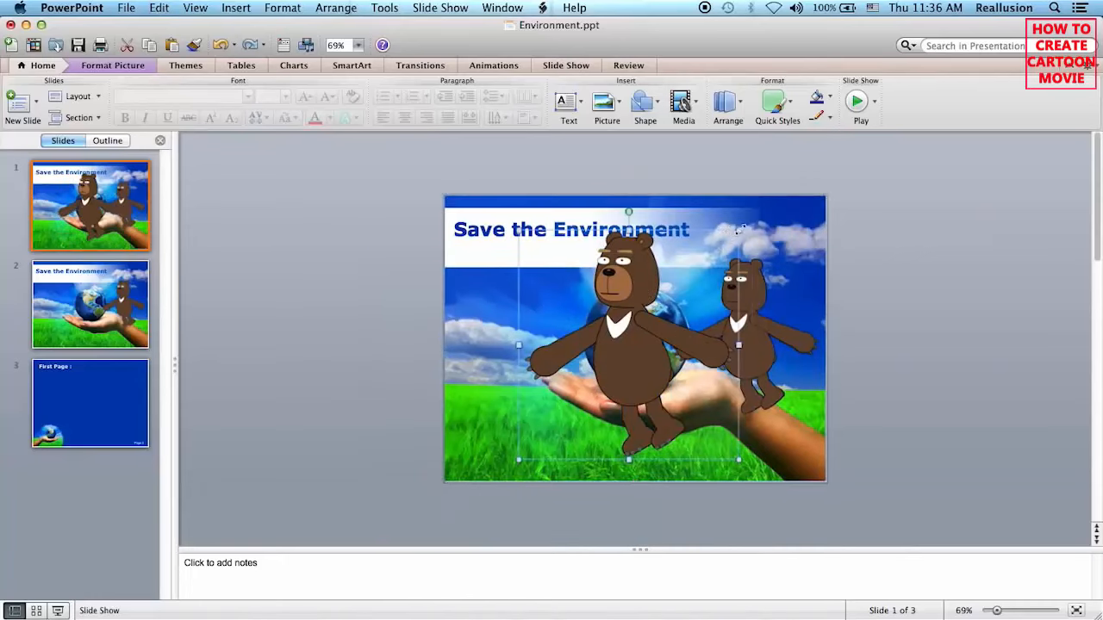
pyautogui.moveTo(740, 230); pyautogui.dragTo(651, 296)
pyautogui.moveTo(599, 358); pyautogui.dragTo(754, 335)
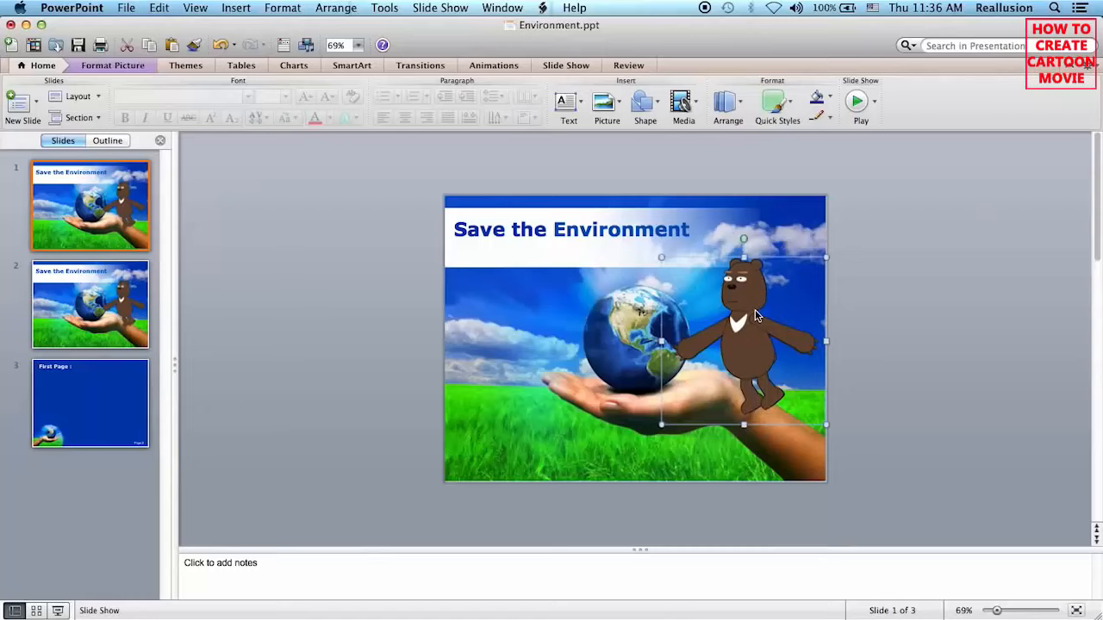
# Remove the GIF bear from the first slide, keeping only the pasted PNG bear.
pyautogui.press('Delete')
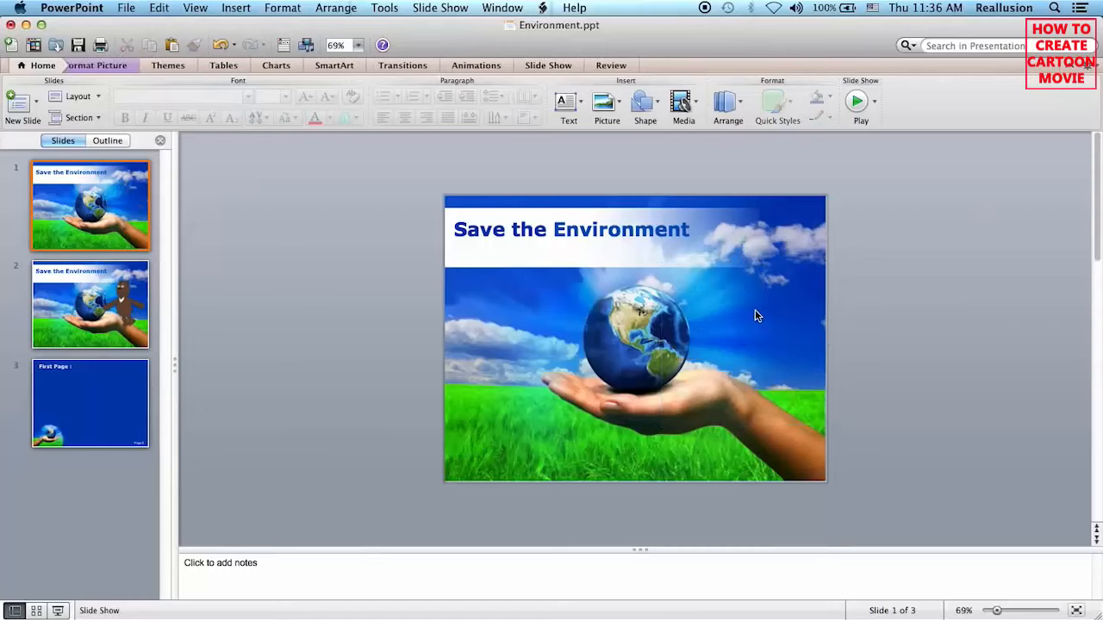
pyautogui.press('super+z')
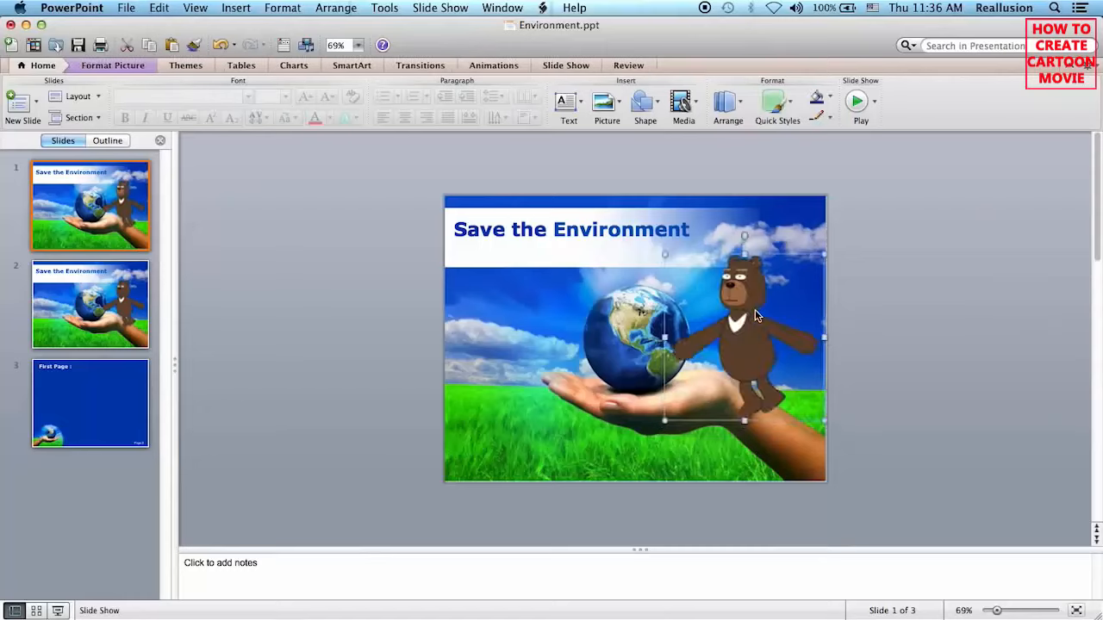
pyautogui.click(72, 179)
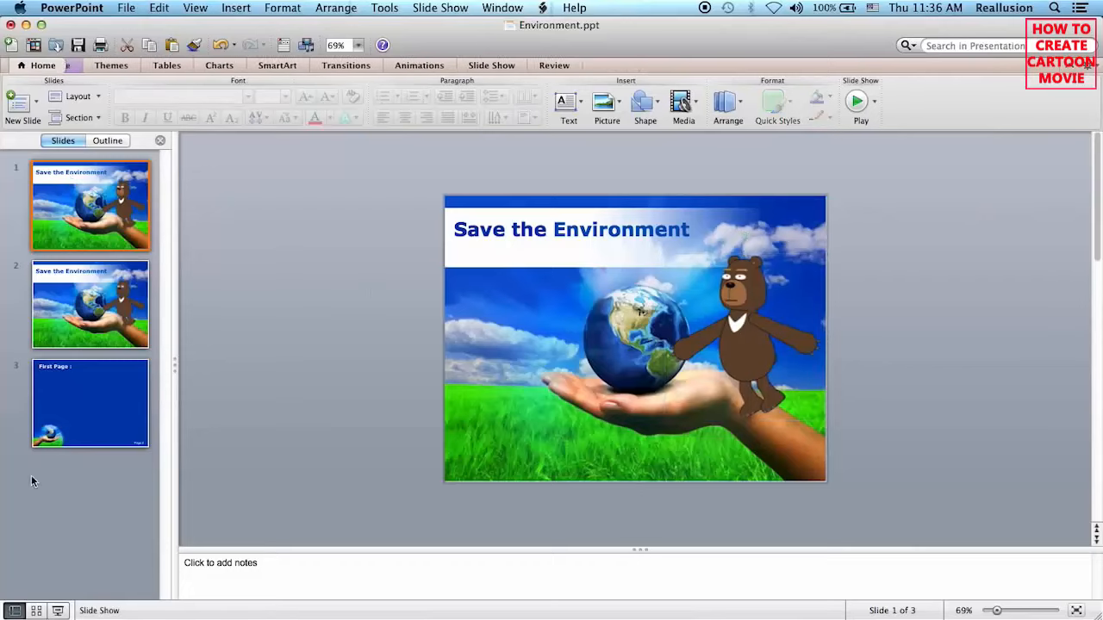
# Play the slideshow and step forward and back through the slides to compare the PNG bear with the GIF bear.
pyautogui.click(58, 610)
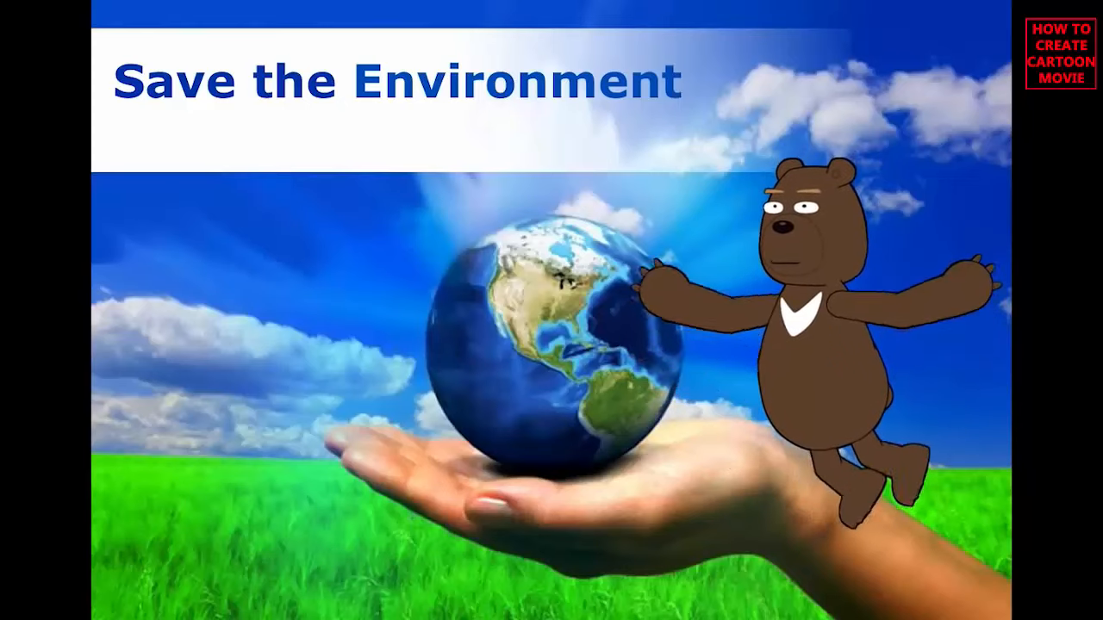
pyautogui.press('Right')
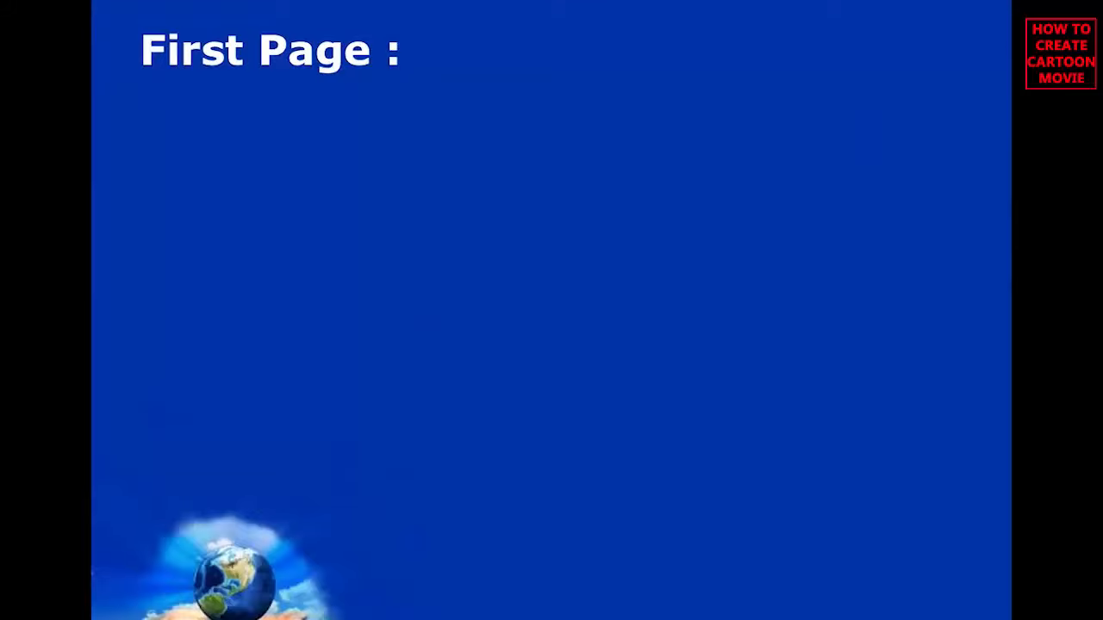
pyautogui.press('Left')
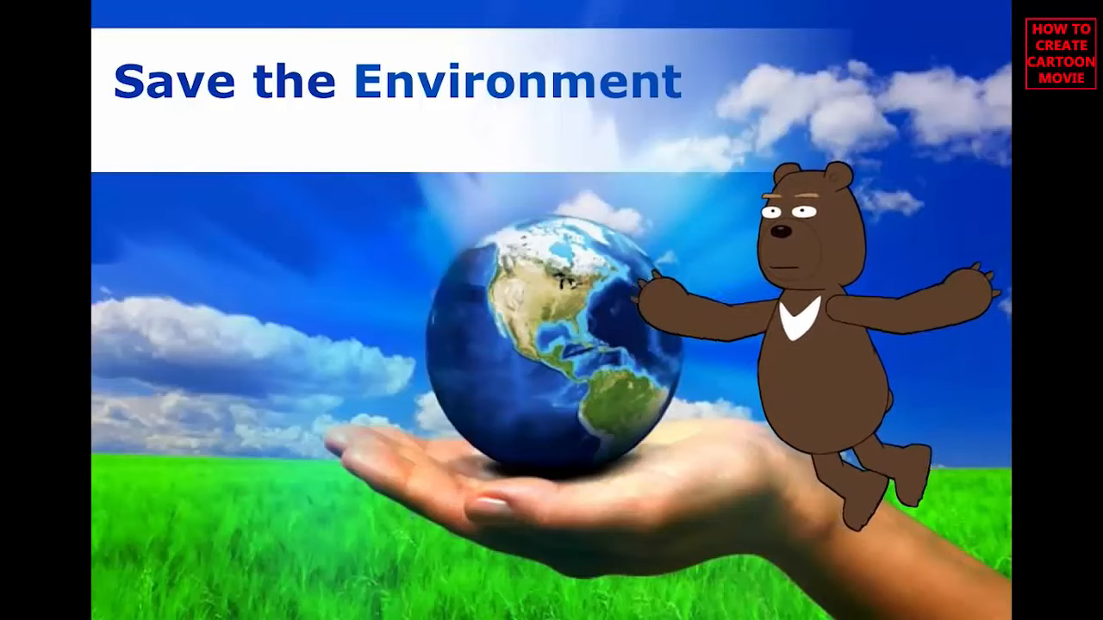
pyautogui.press('Escape')
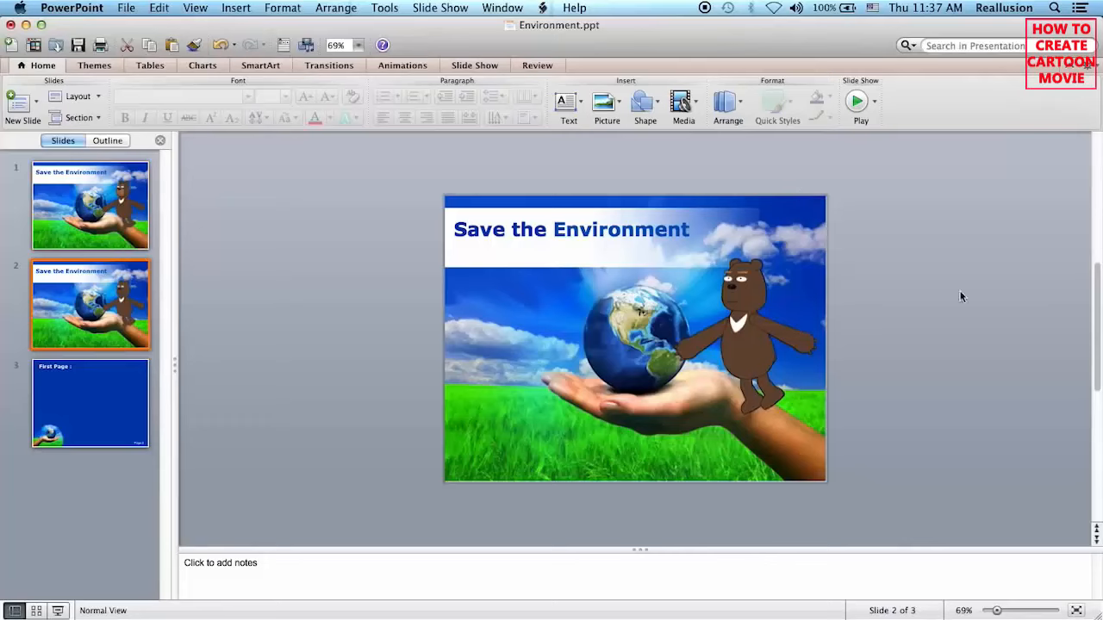
# Apply the Appear entrance effect to the GIF bear on the second slide.
pyautogui.click(748, 322)
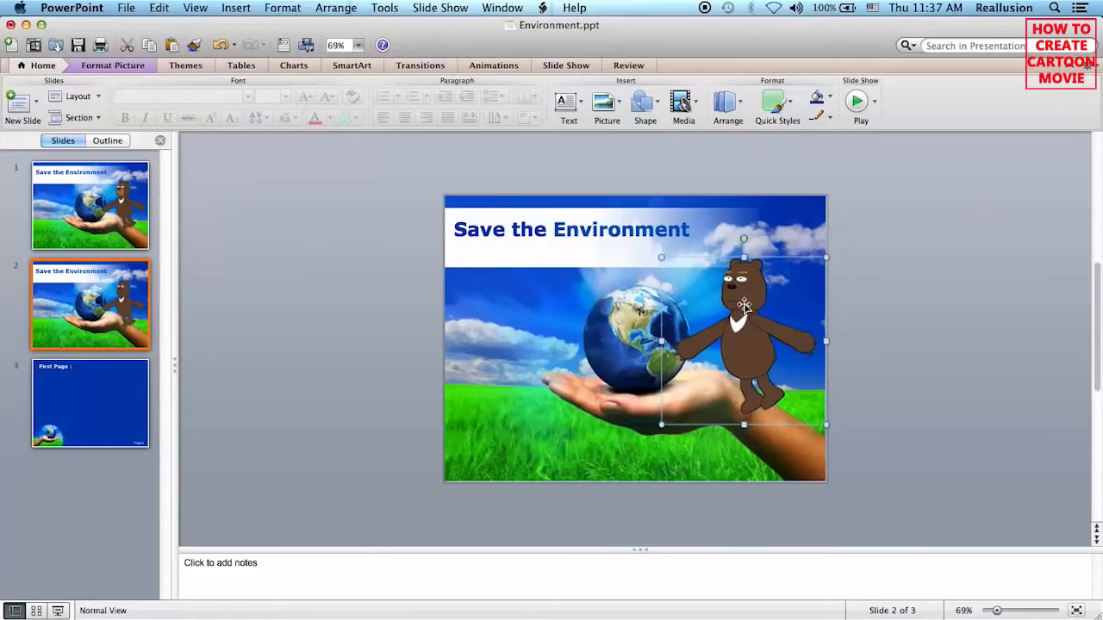
pyautogui.rightClick(742, 304)
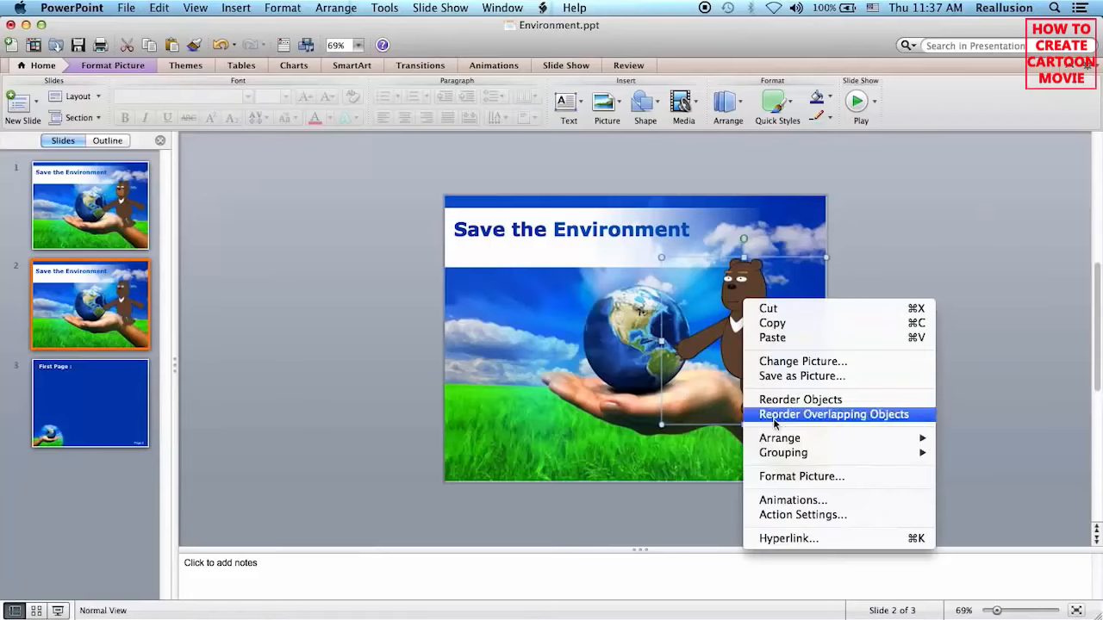
pyautogui.click(800, 504)
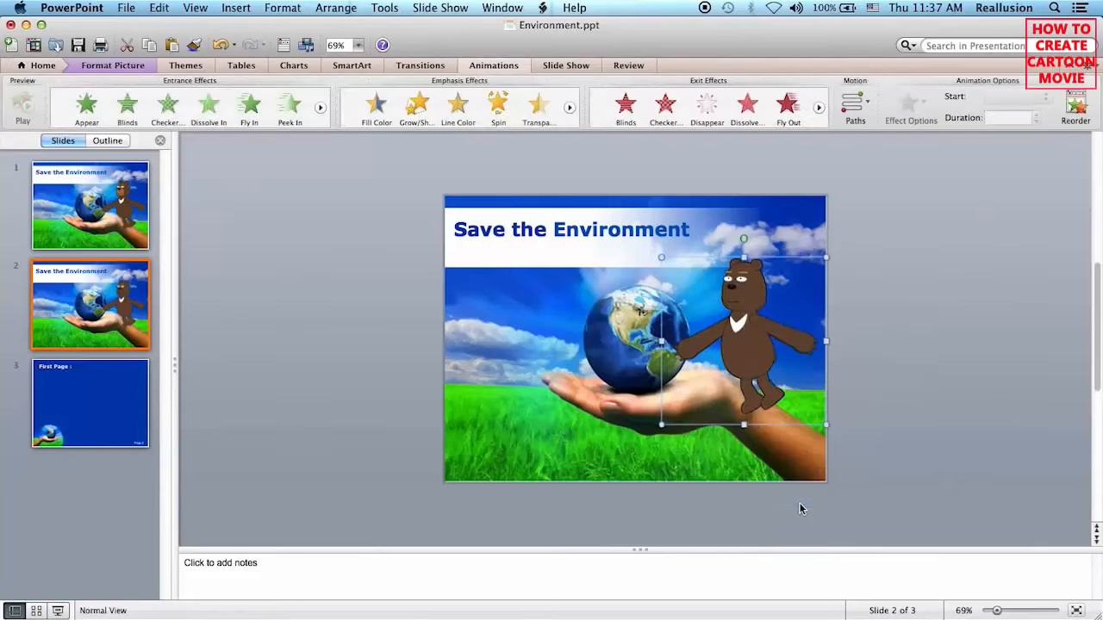
pyautogui.click(86, 105)
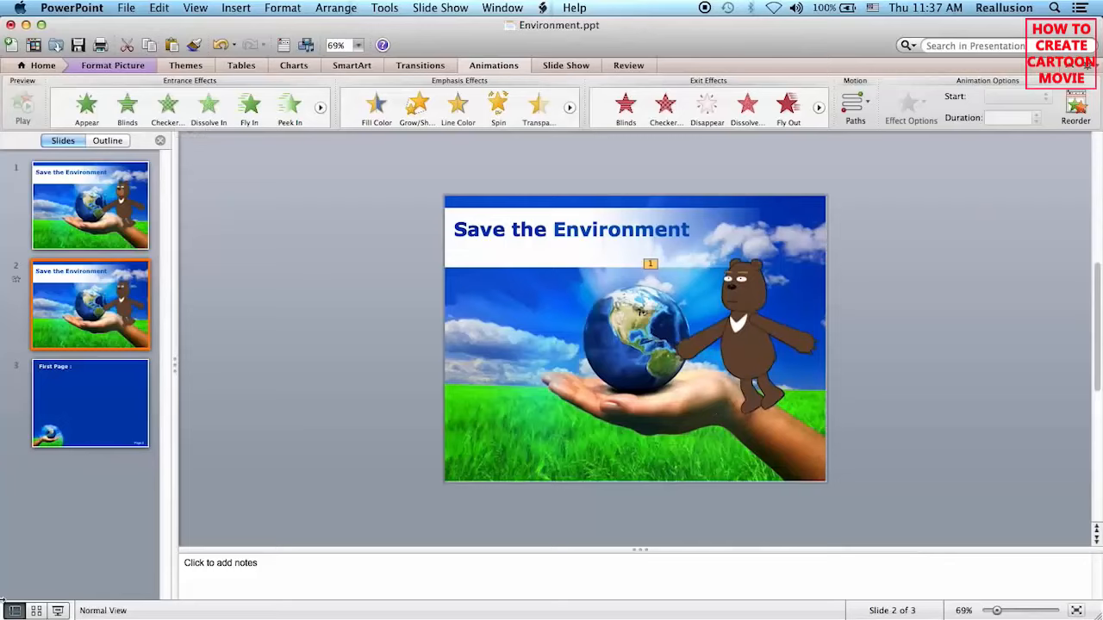
# Play the slideshow to check the bear's entrance, and remove the Appear effect from the second slide.
pyautogui.click(58, 611)
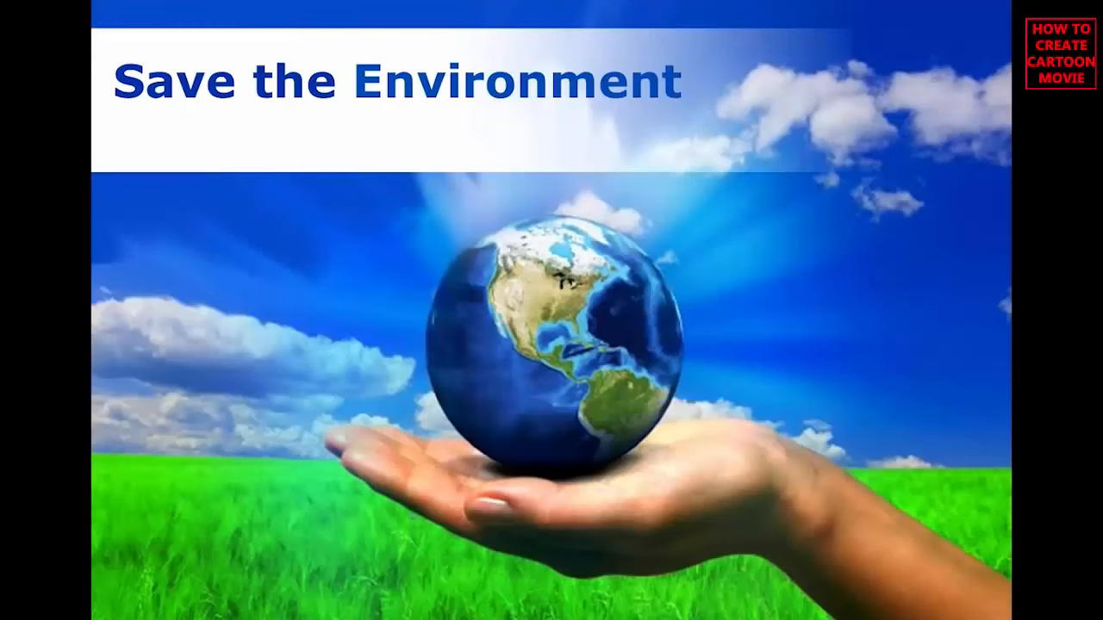
pyautogui.click(779, 401)
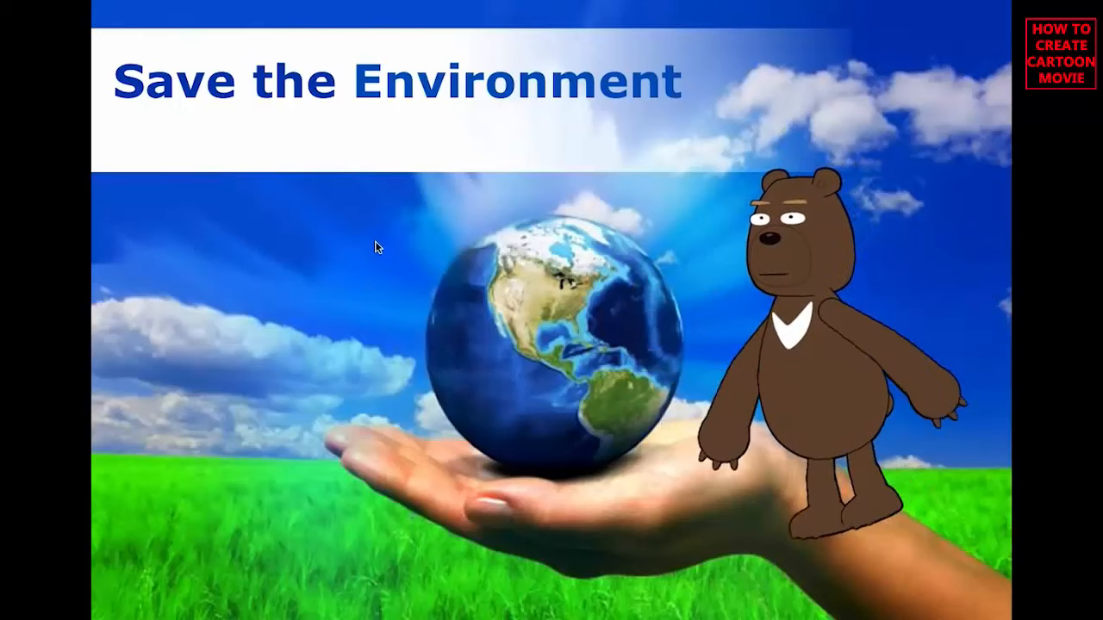
pyautogui.press('Escape')
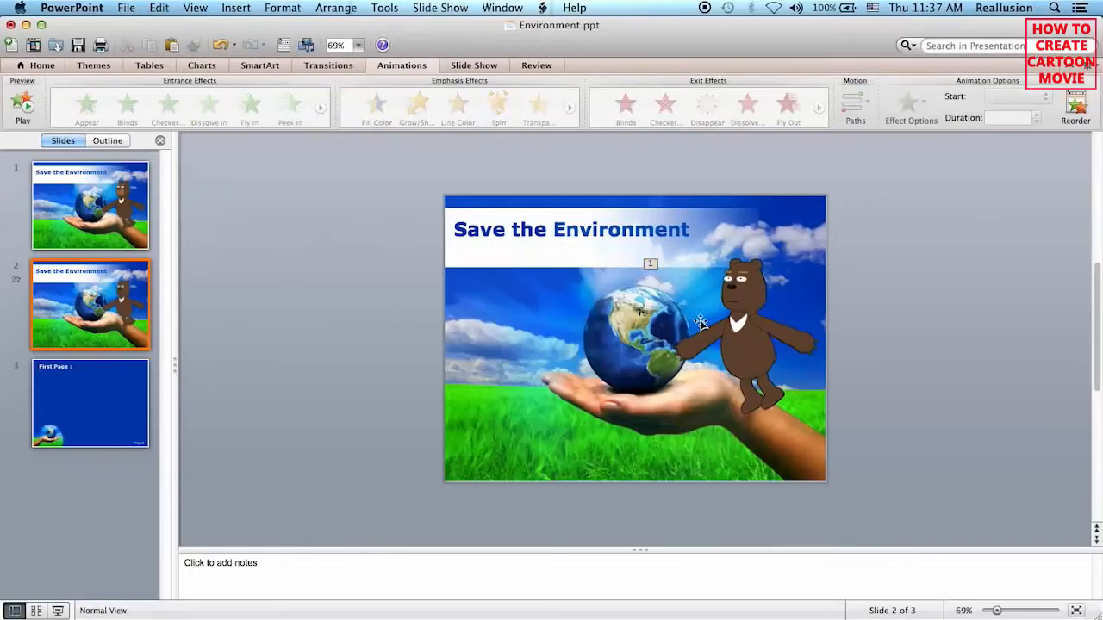
pyautogui.click(650, 265)
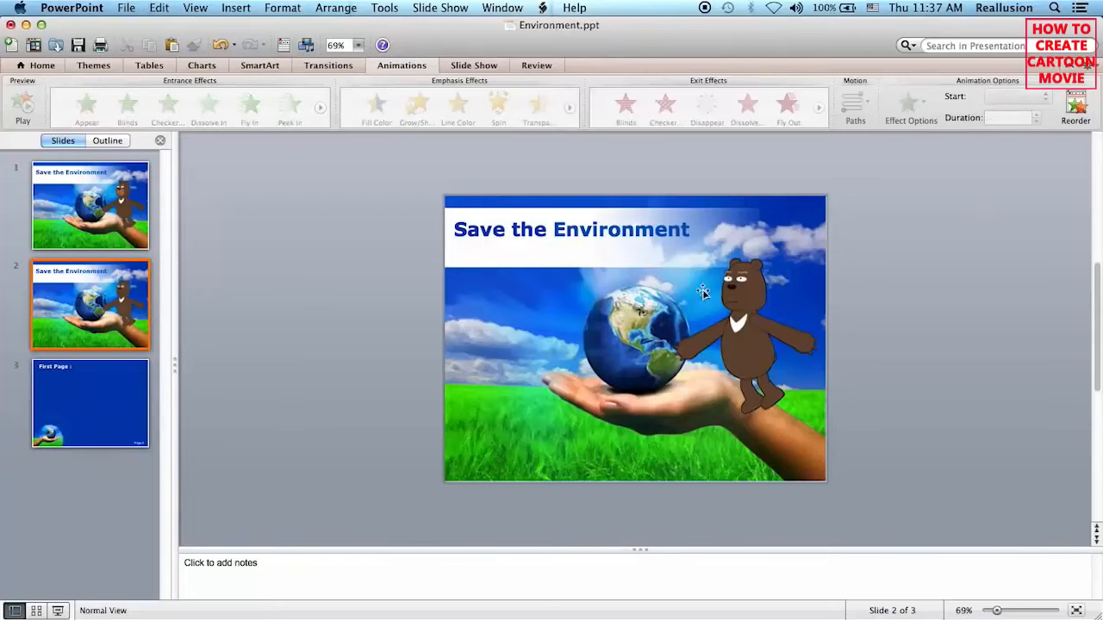
# Try a custom curve motion path for the GIF bear that arches over the globe and dips beside the fingertips.
pyautogui.click(743, 293)
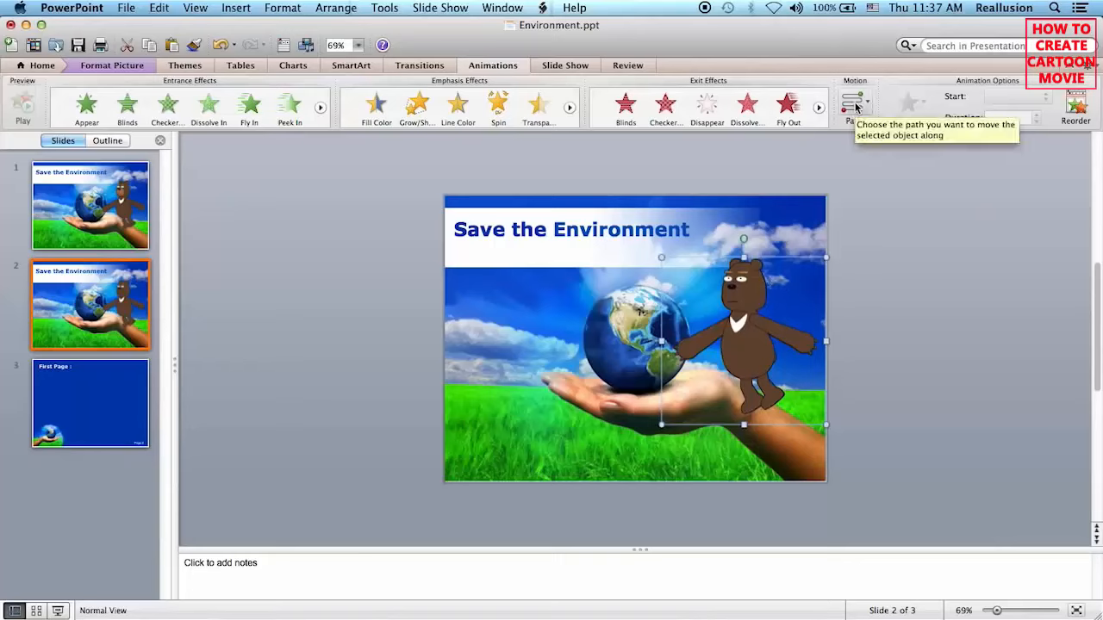
pyautogui.click(853, 103)
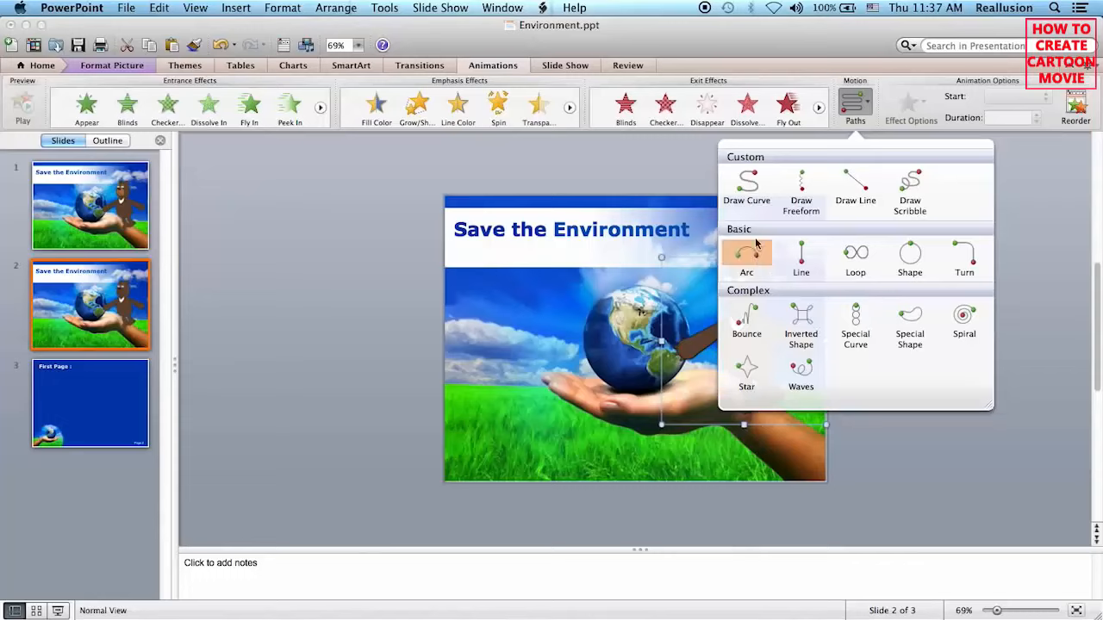
pyautogui.click(755, 196)
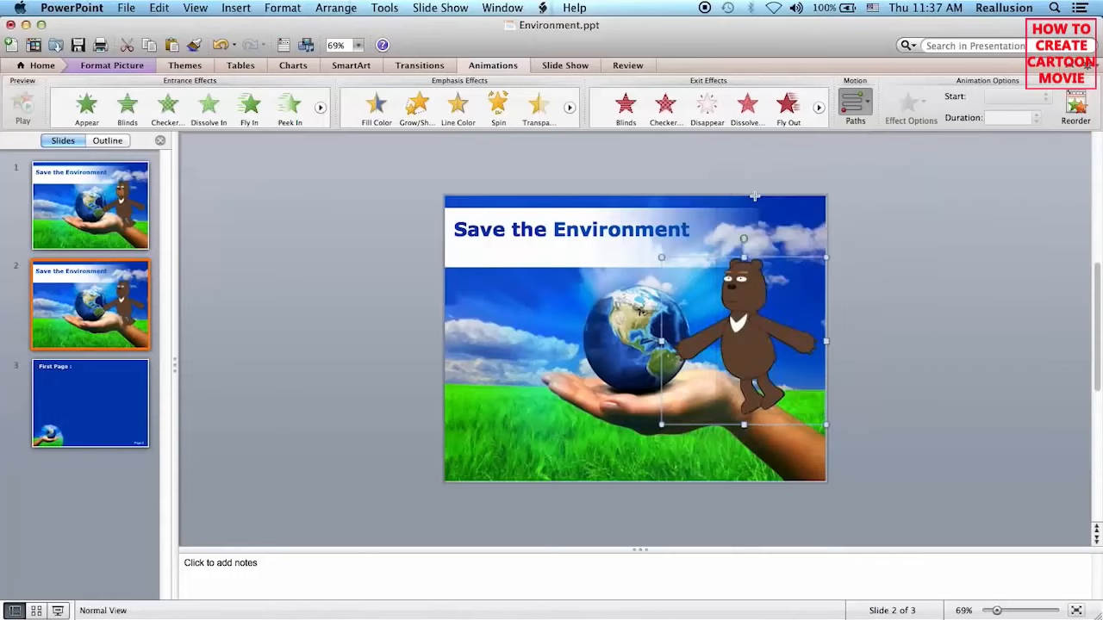
pyautogui.click(644, 276)
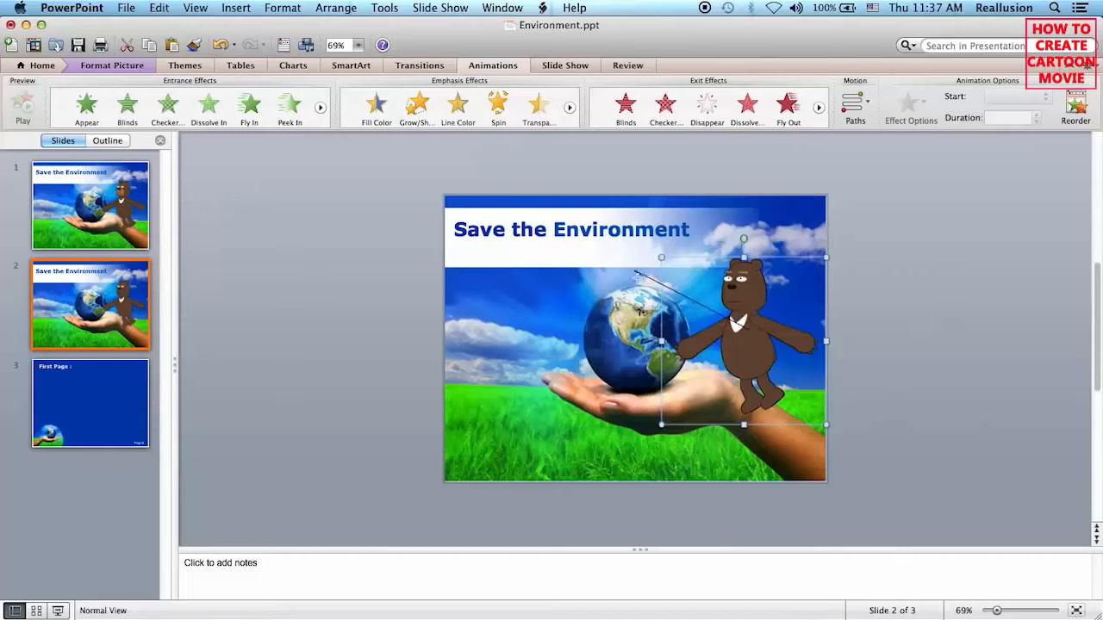
pyautogui.click(552, 372)
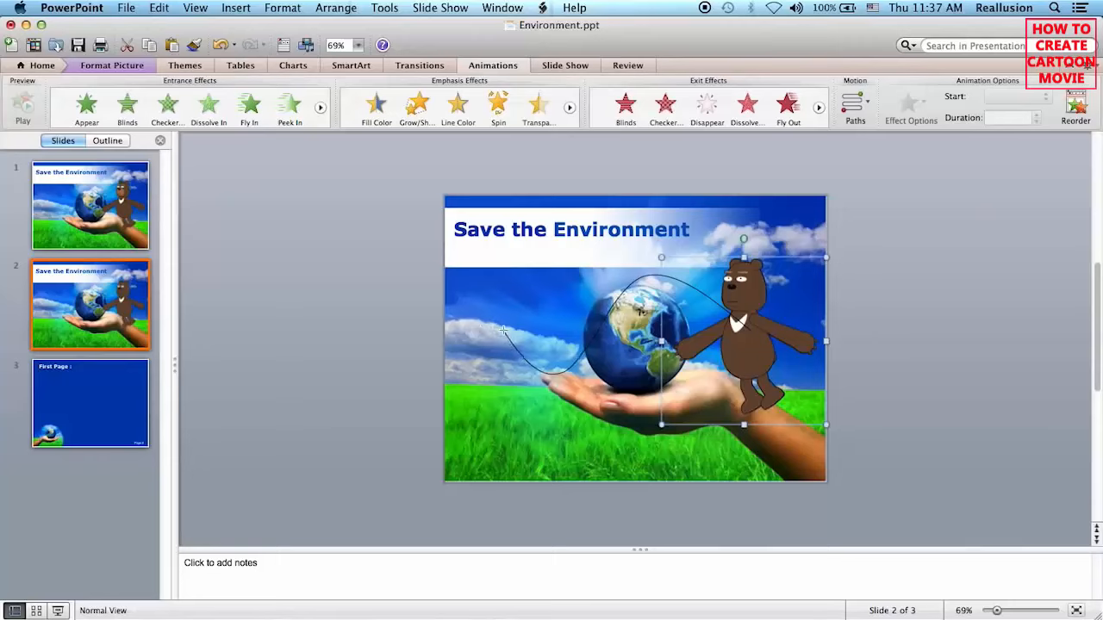
pyautogui.doubleClick(502, 329)
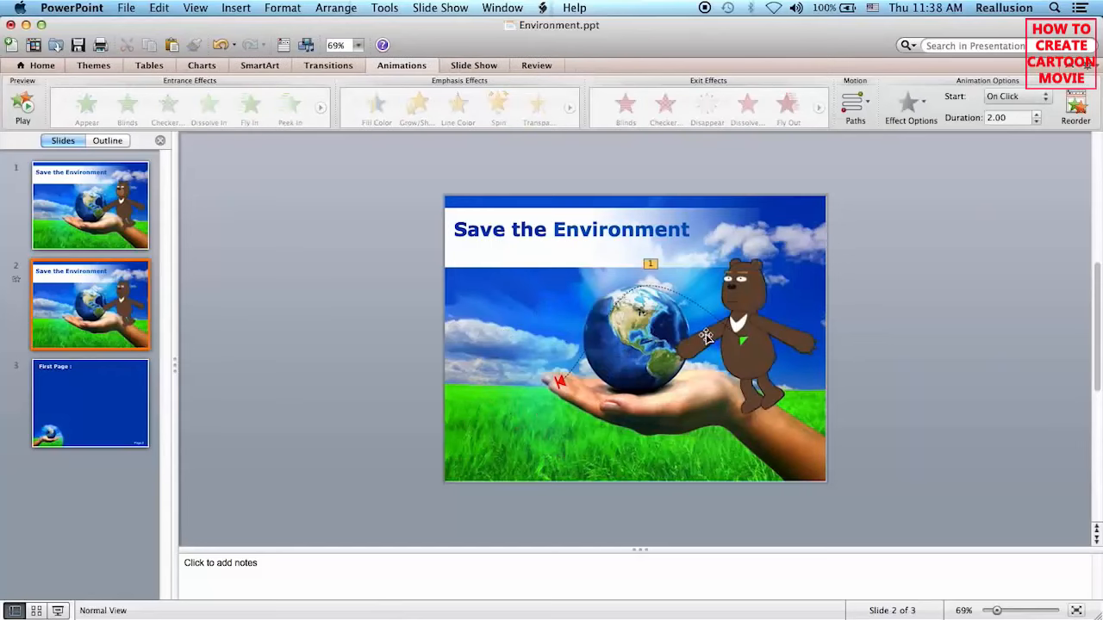
# Redraw the GIF bear's motion path as a custom curve arching over the globe, dipping near the fingertips and rising to the left-hand clouds.
pyautogui.click(736, 307)
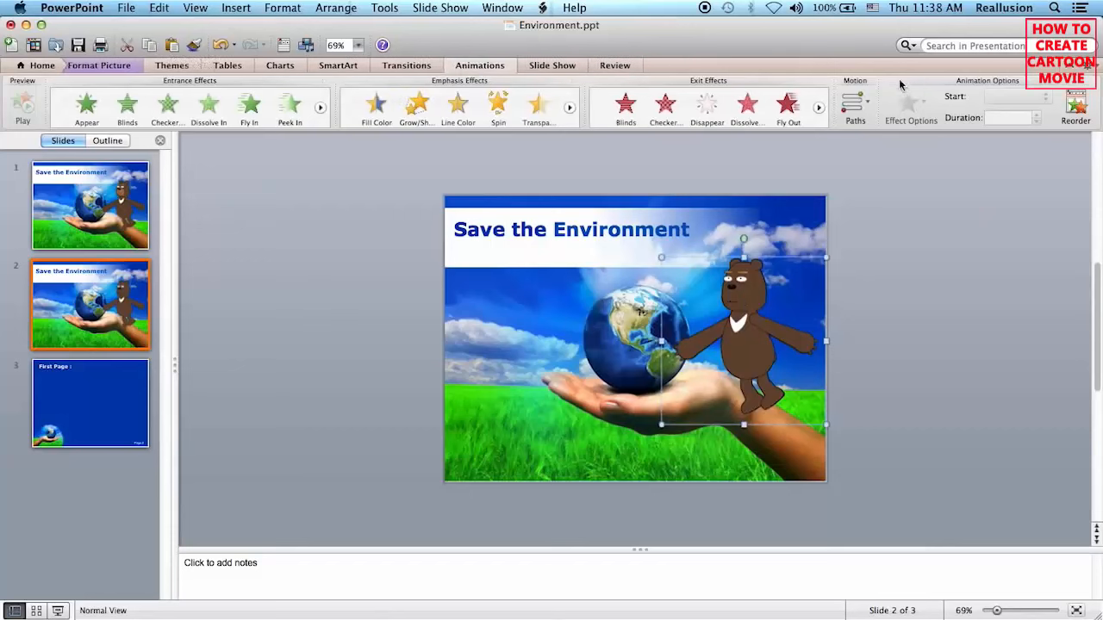
pyautogui.click(855, 103)
pyautogui.click(747, 179)
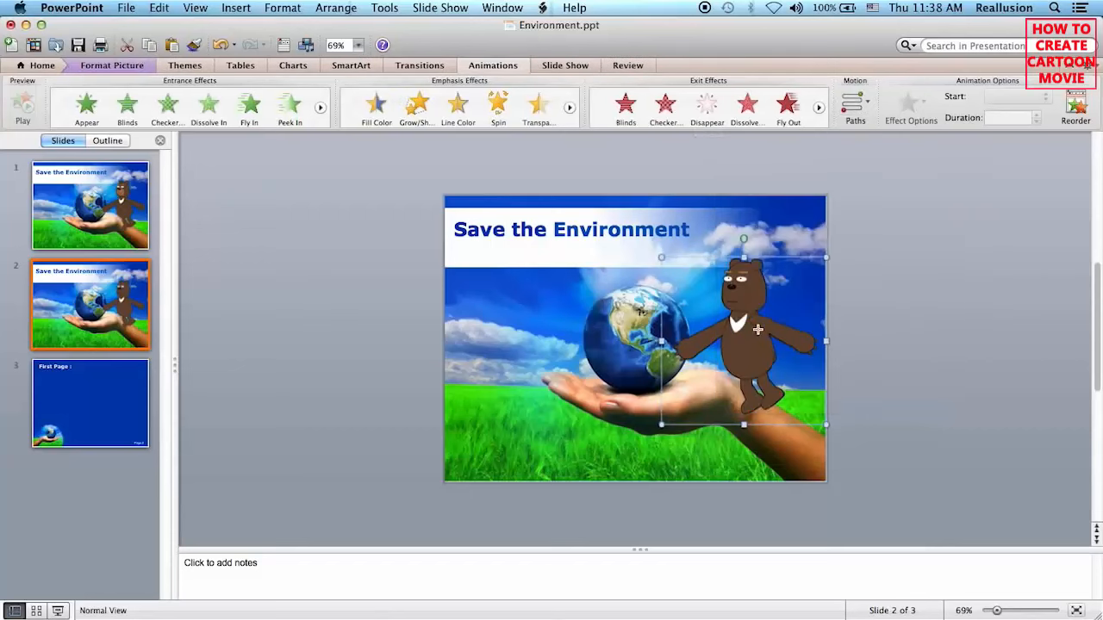
pyautogui.click(668, 271)
pyautogui.click(566, 354)
pyautogui.click(479, 298)
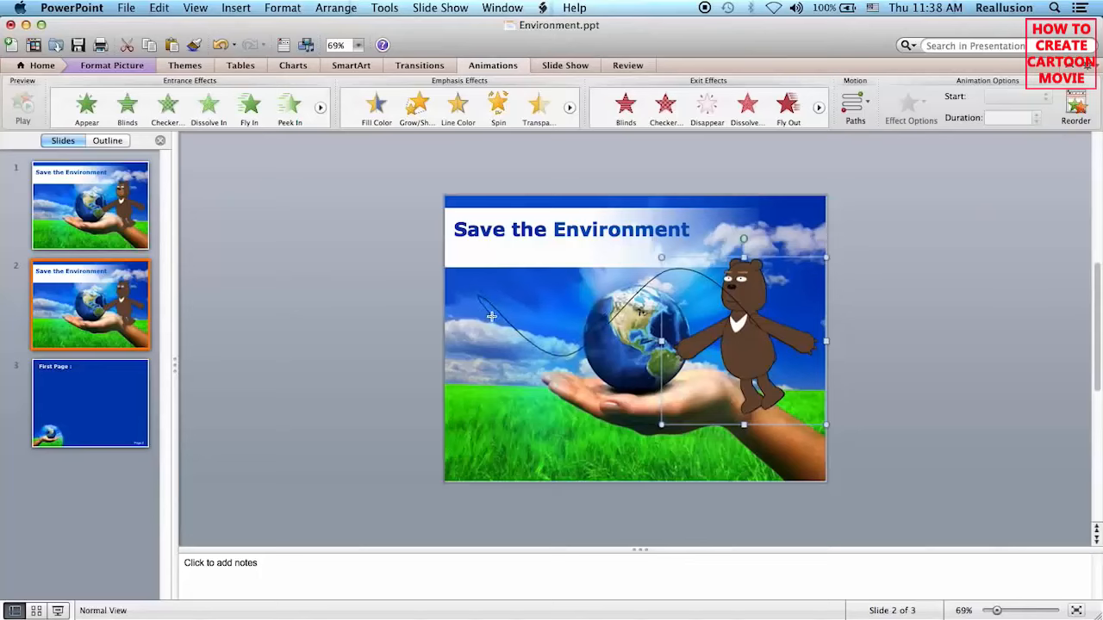
pyautogui.doubleClick(491, 316)
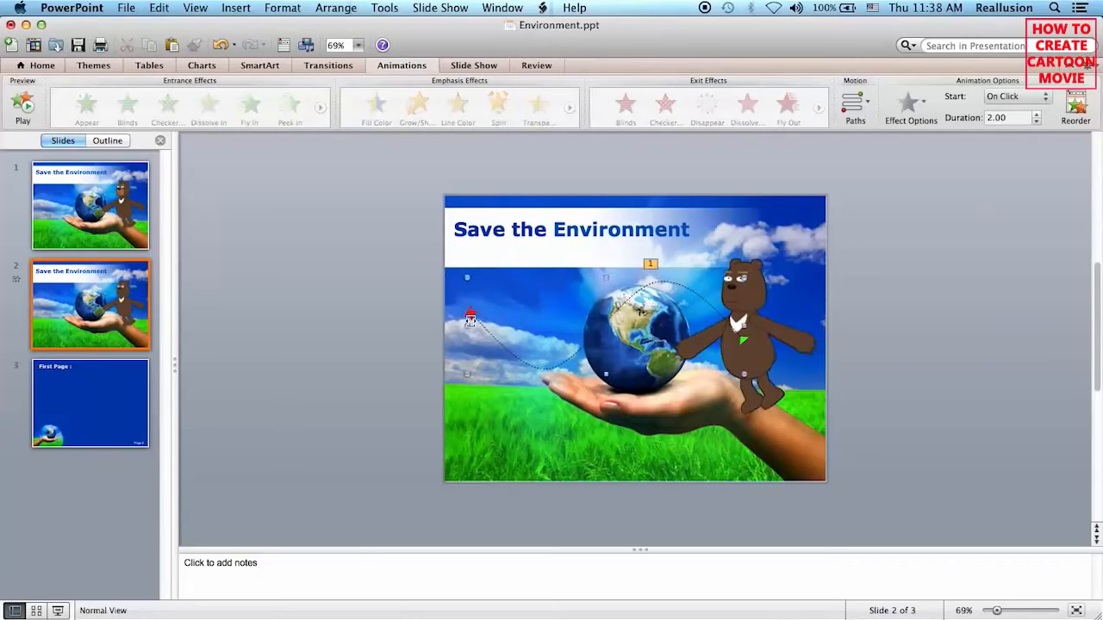
pyautogui.moveTo(467, 328); pyautogui.dragTo(491, 327)
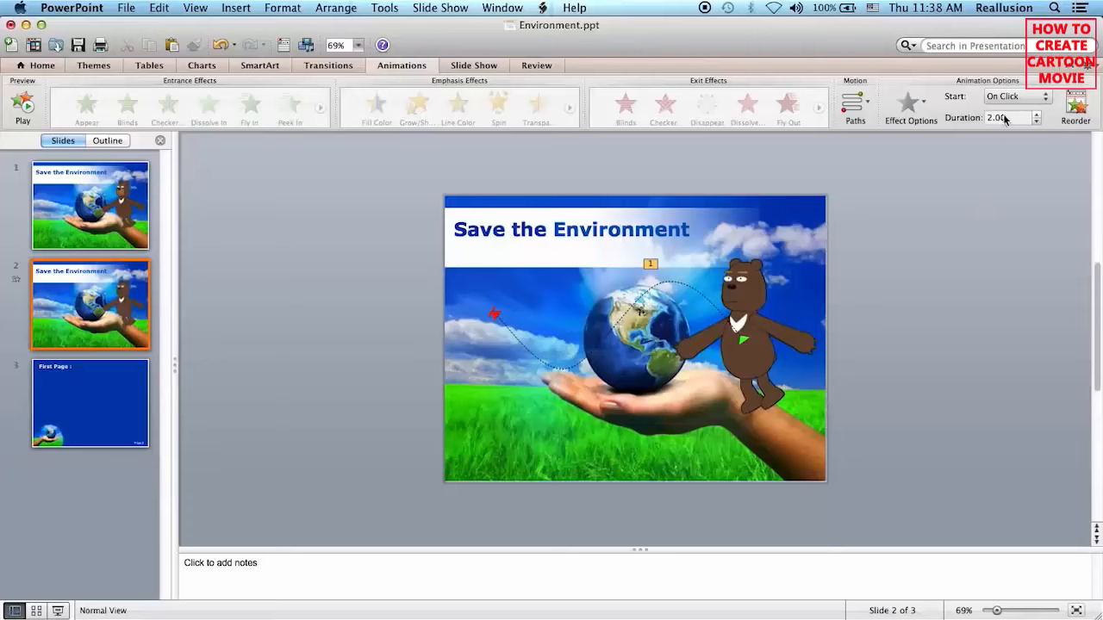
# Set the motion path's duration to 4 seconds.
pyautogui.click(993, 118)
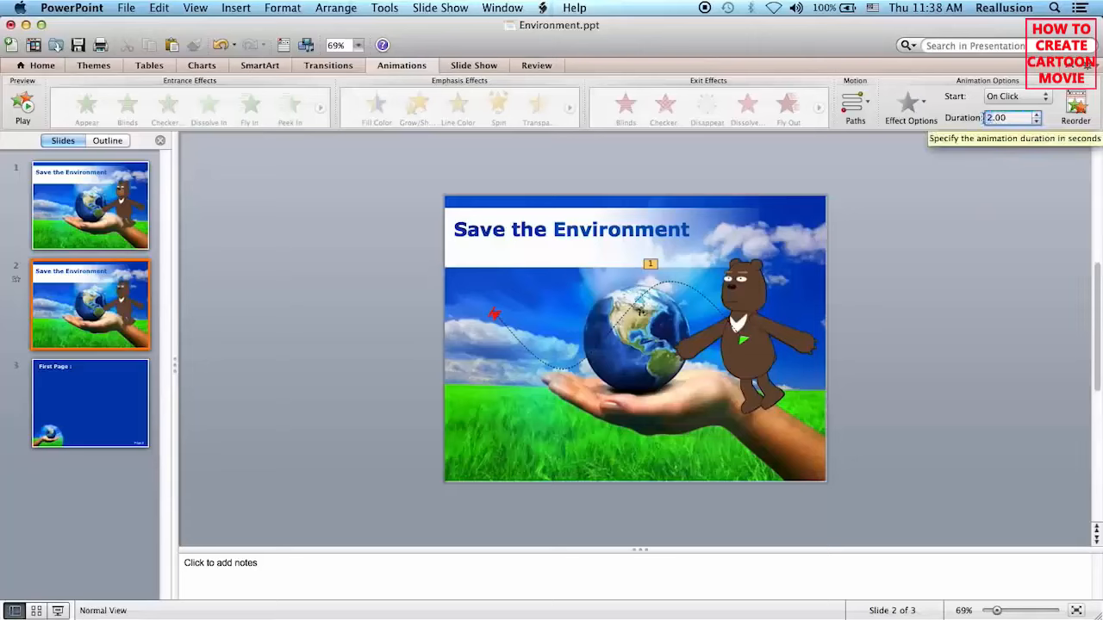
pyautogui.write('4')
pyautogui.click(990, 184)
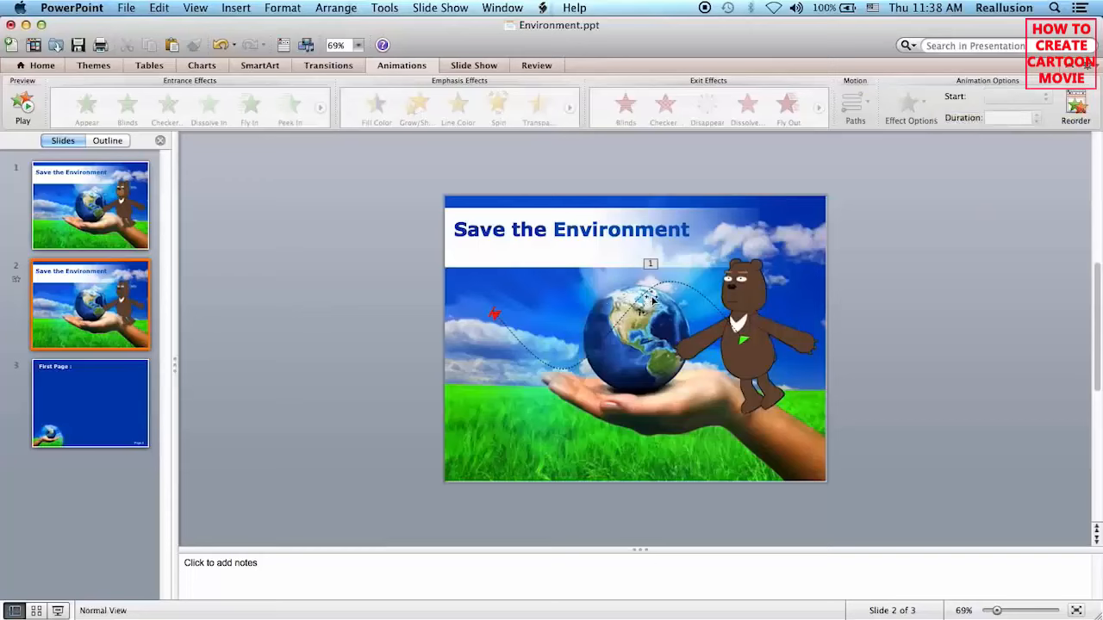
# Play the second slide as a slideshow to check the bear's flight along the path, and exit the slideshow.
pyautogui.click(657, 287)
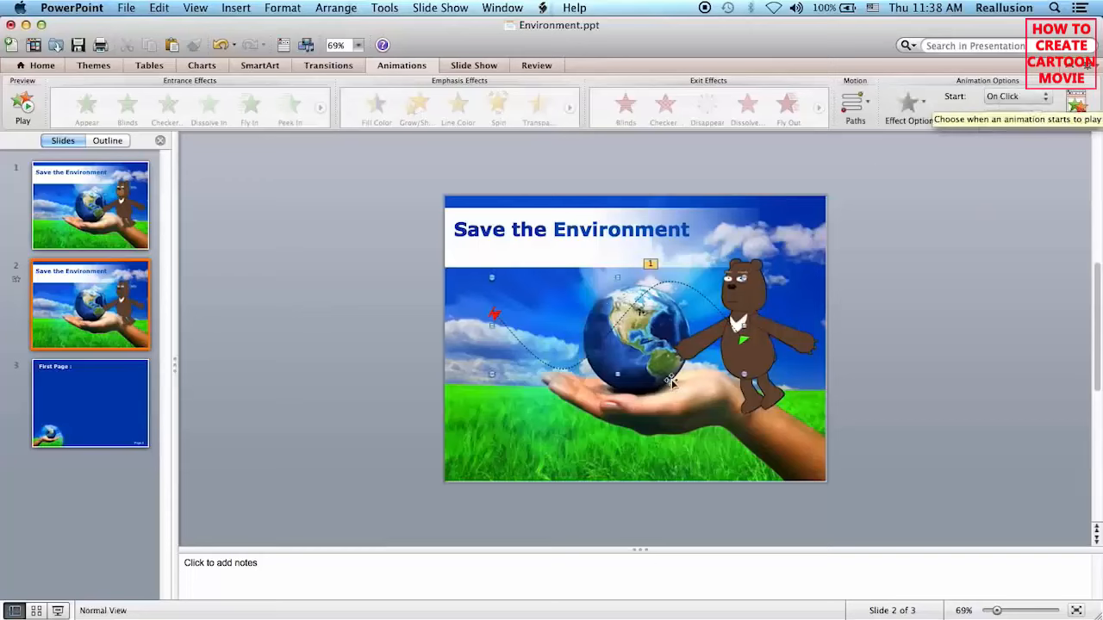
pyautogui.click(60, 610)
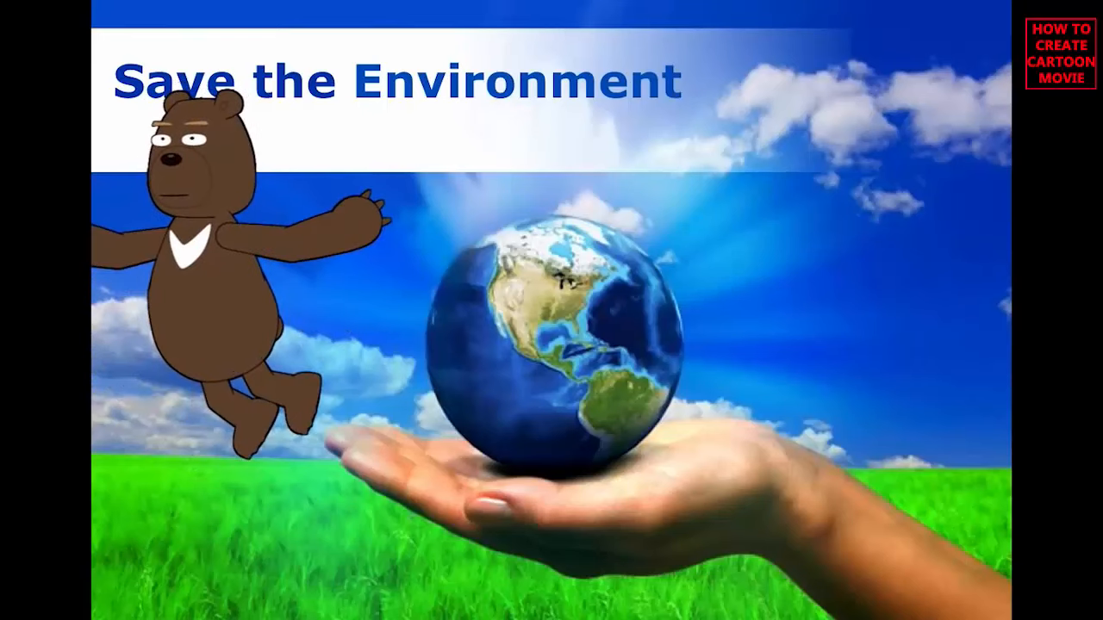
pyautogui.press('Escape')
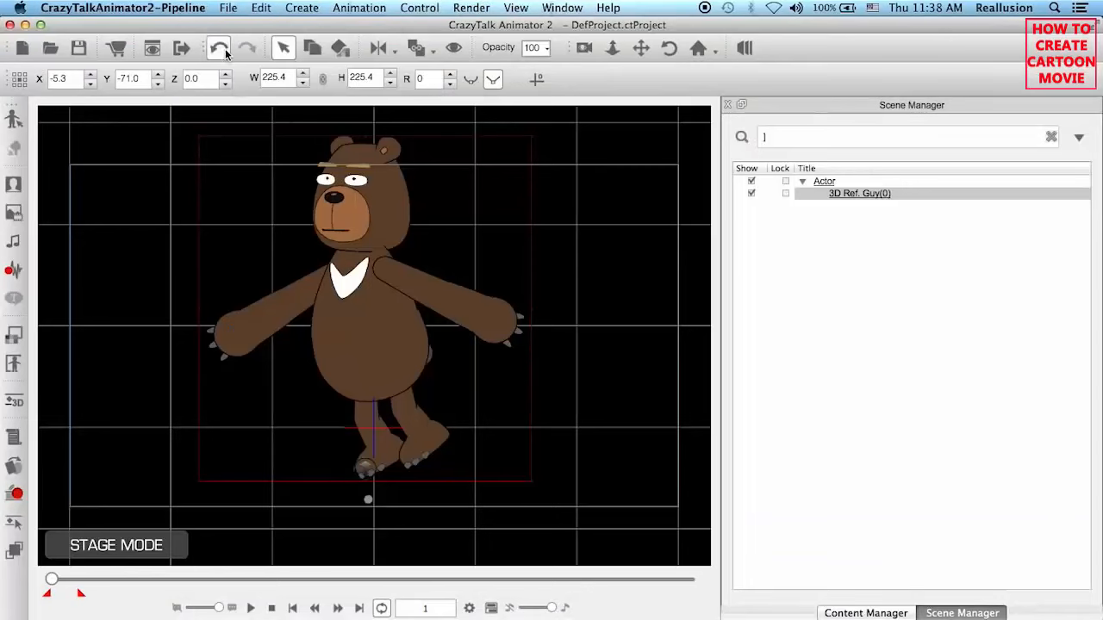
# Switch to CrazyTalk Animator, undo the bear's flying motion and angle changes back to the front-facing stance, and test the playback.
pyautogui.click(225, 48)
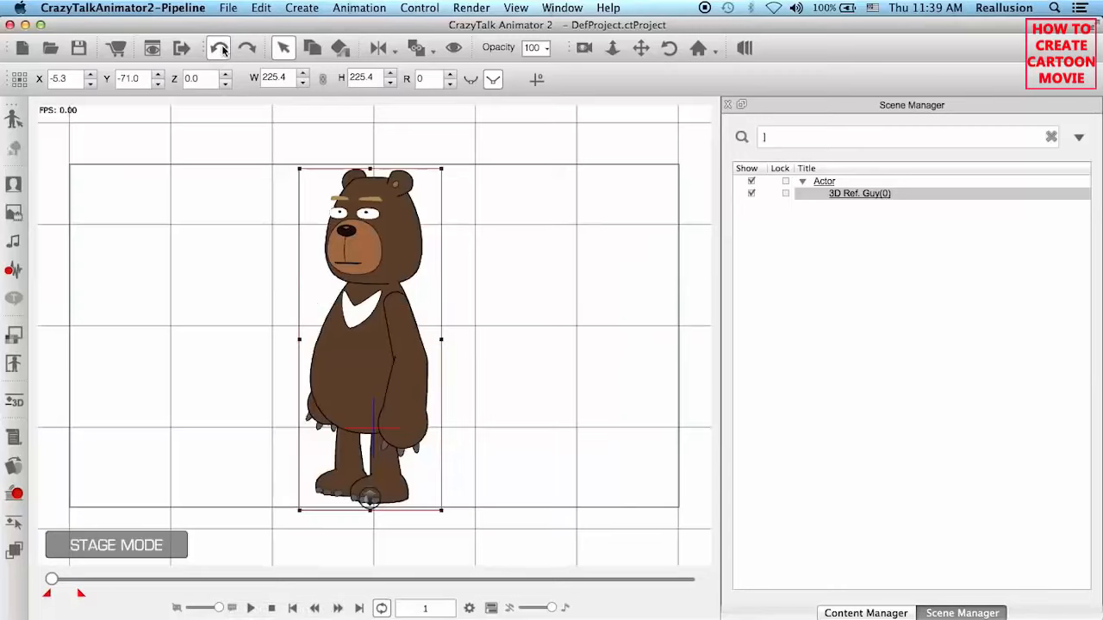
pyautogui.click(222, 51)
pyautogui.click(250, 609)
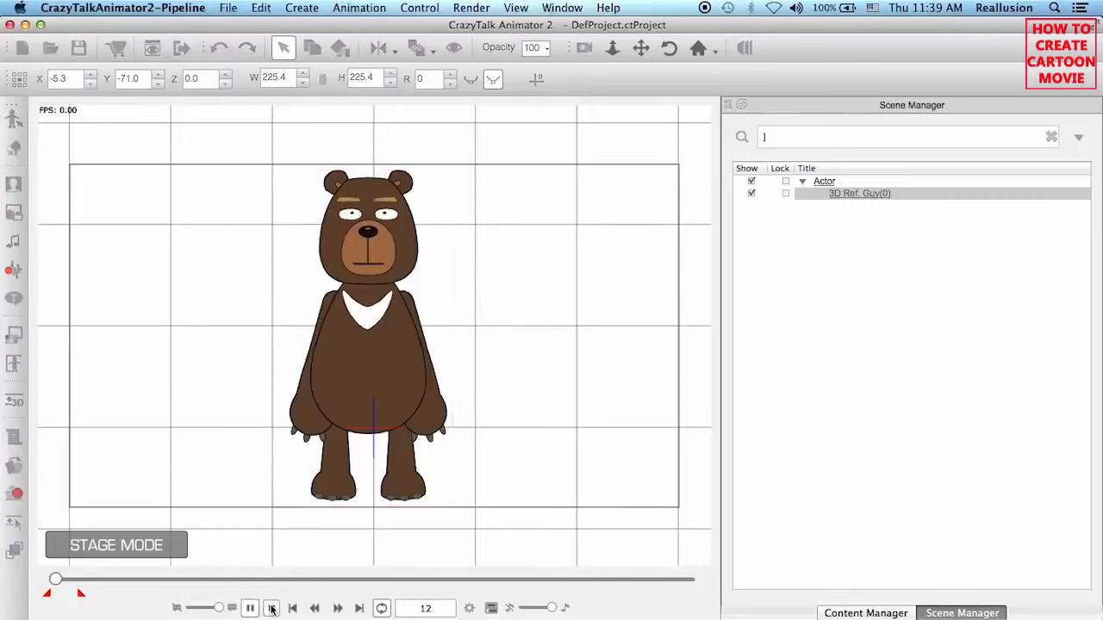
pyautogui.click(271, 608)
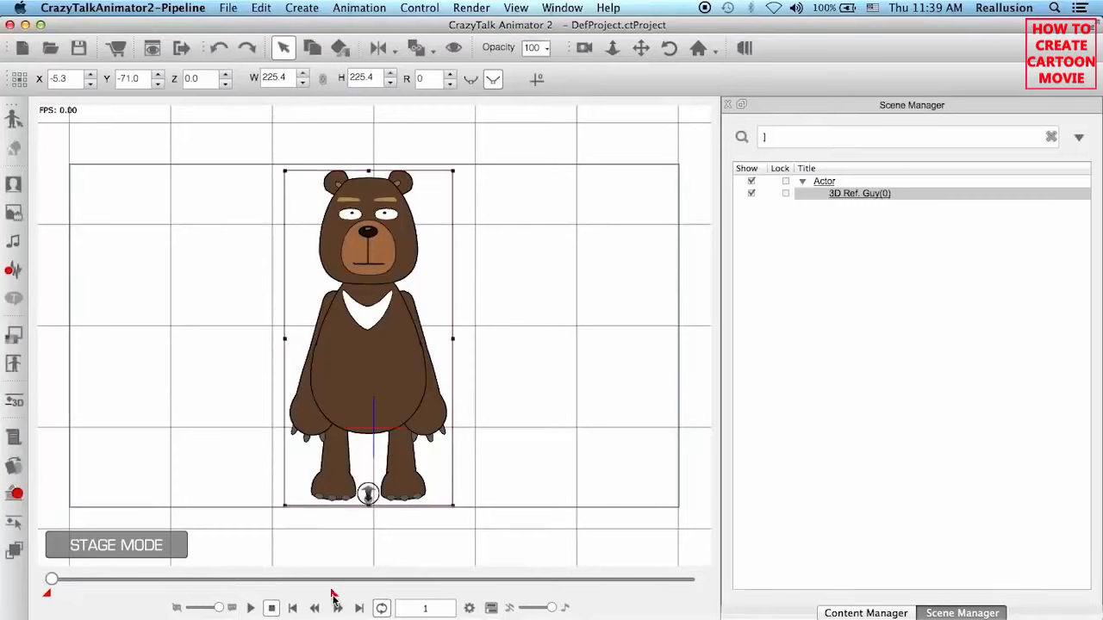
# Change the project's background color from white to black in the project settings.
pyautogui.click(469, 608)
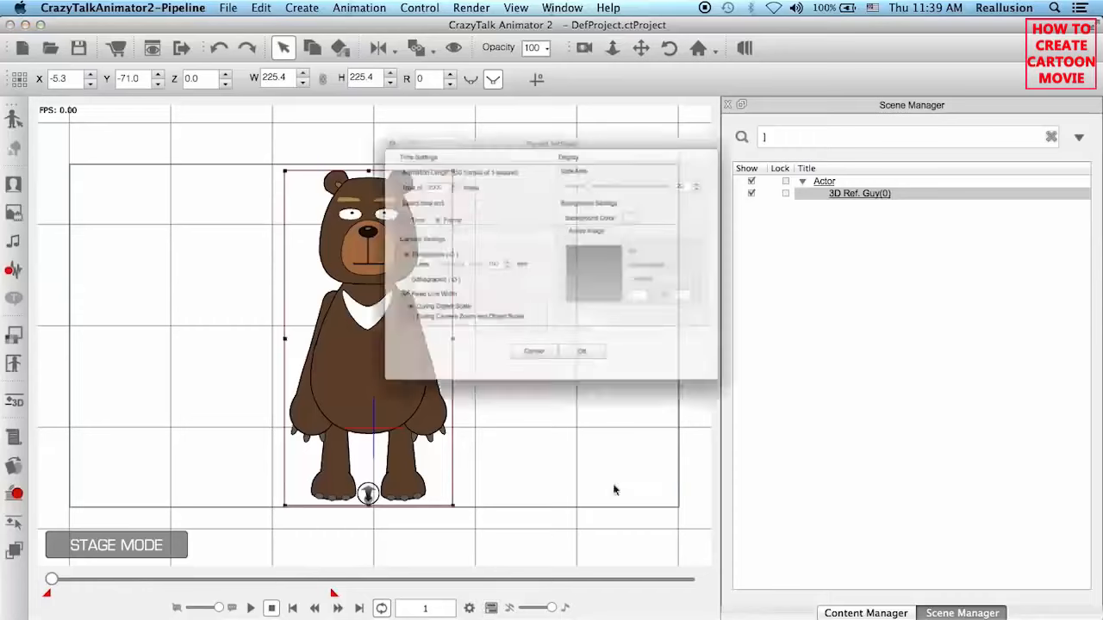
pyautogui.click(675, 198)
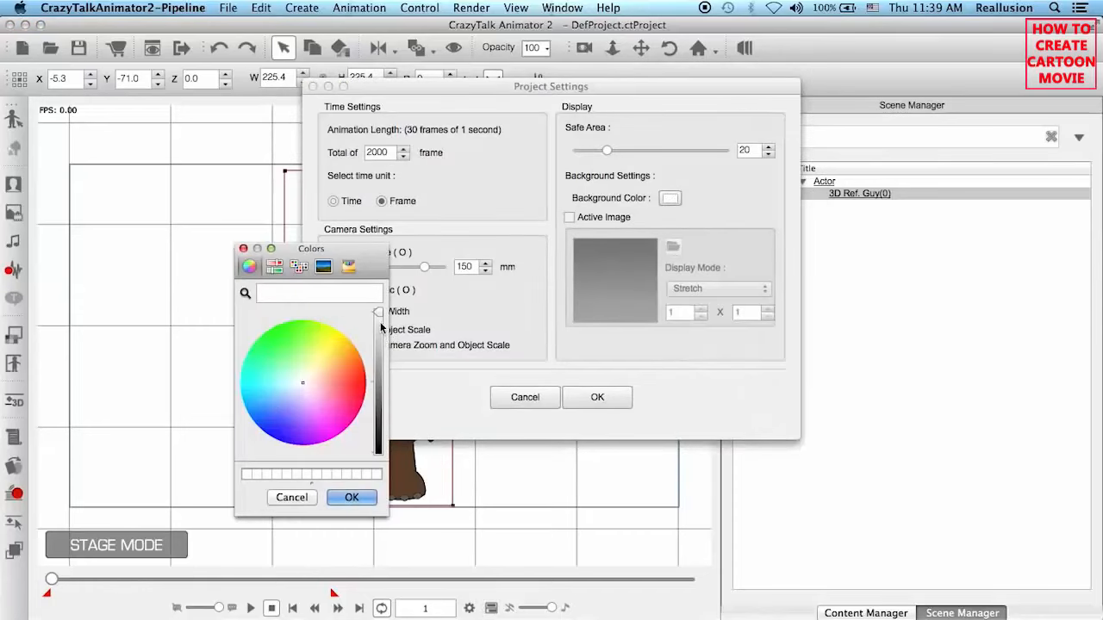
pyautogui.moveTo(380, 312); pyautogui.dragTo(385, 472)
pyautogui.click(351, 497)
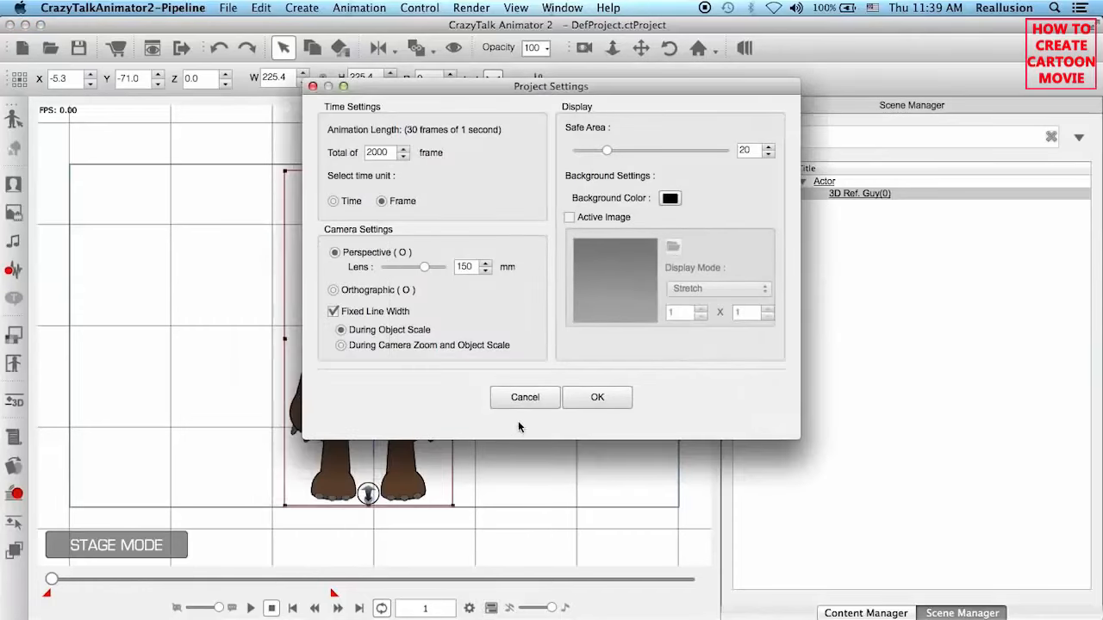
pyautogui.click(597, 398)
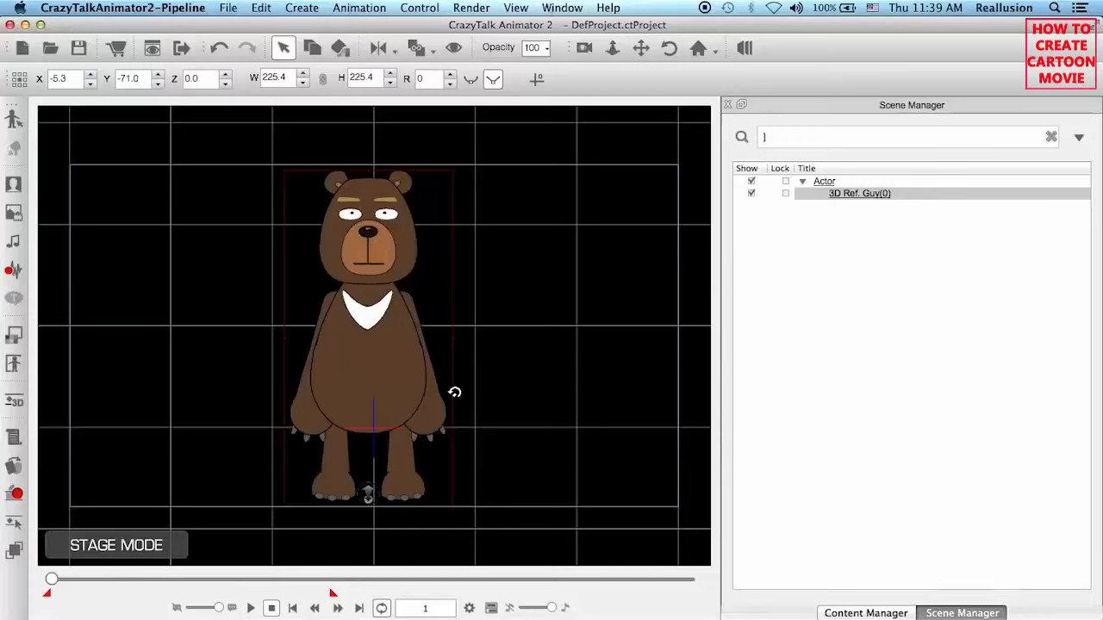
# Turn the bear's 3D angle to about 45 degrees at frame 1 using the 3D Motion Key Editor.
pyautogui.click(15, 402)
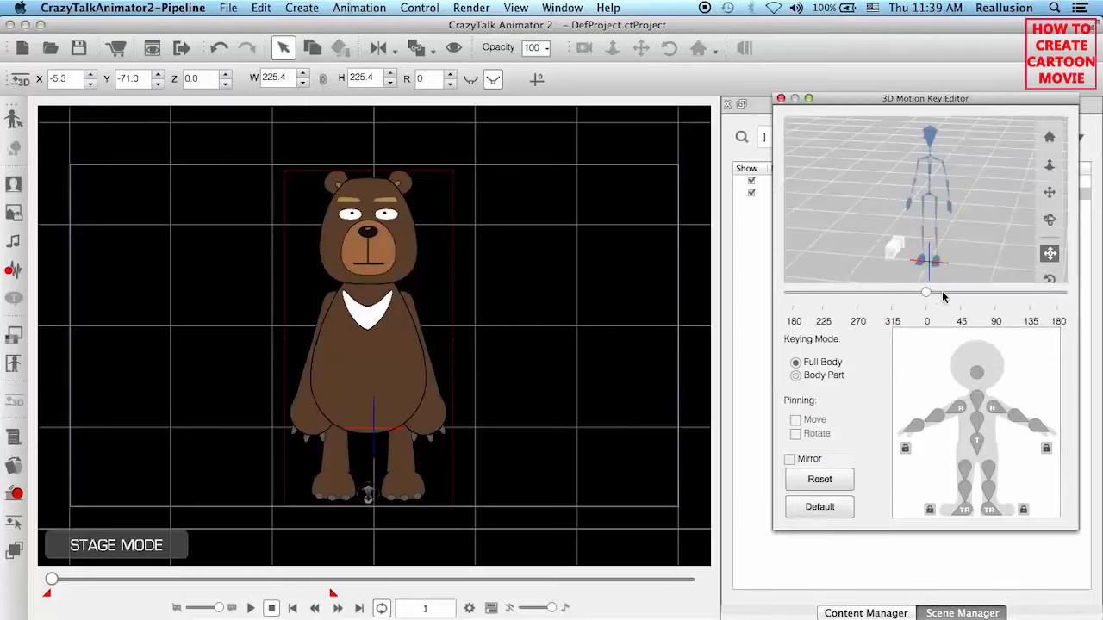
pyautogui.moveTo(943, 297); pyautogui.dragTo(958, 294)
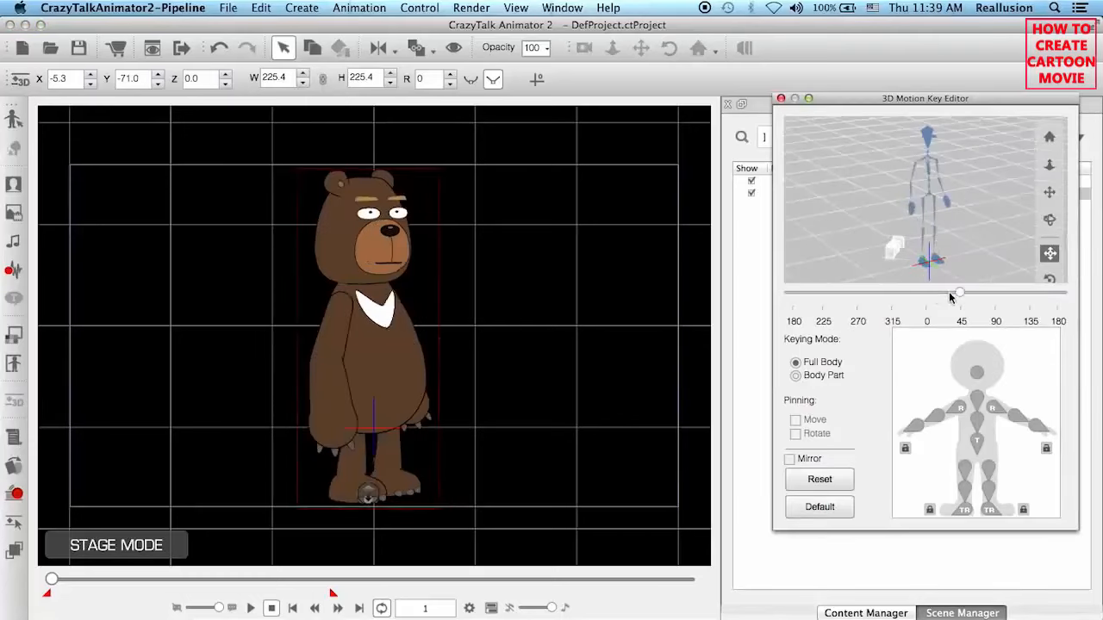
pyautogui.click(781, 98)
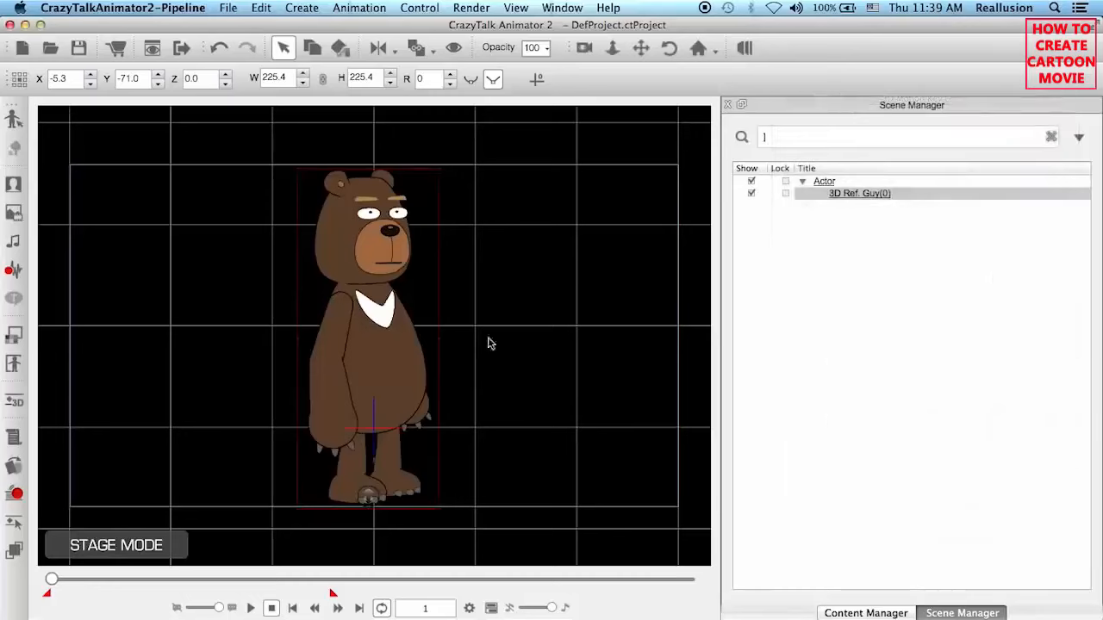
# Apply the Walk_Comic motion from the 3D 01_Move animation templates to the bear.
pyautogui.click(847, 614)
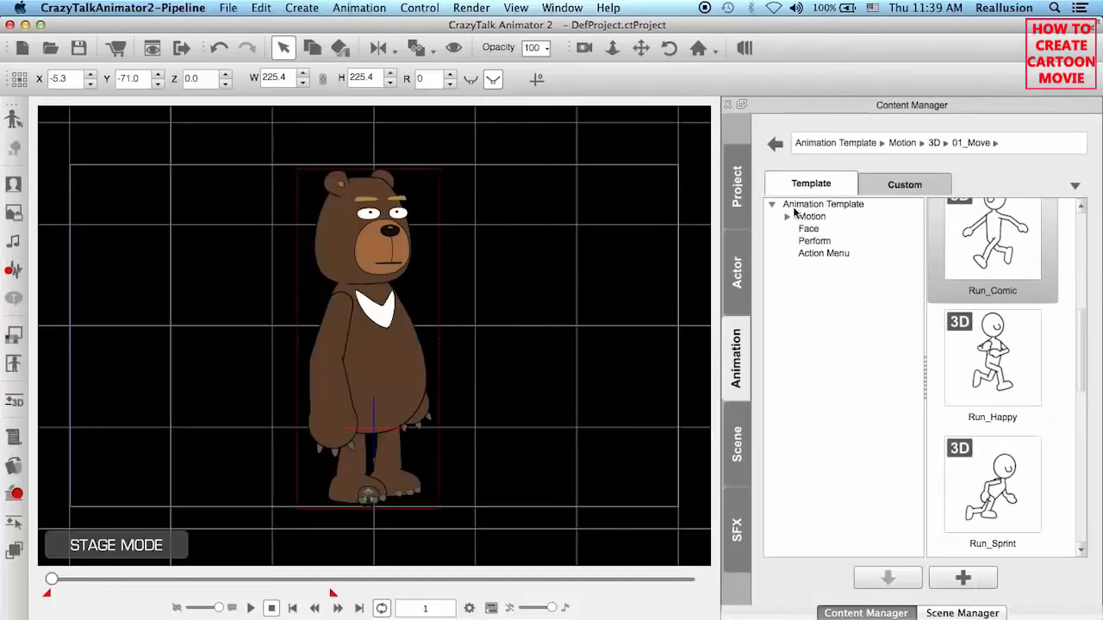
pyautogui.click(787, 217)
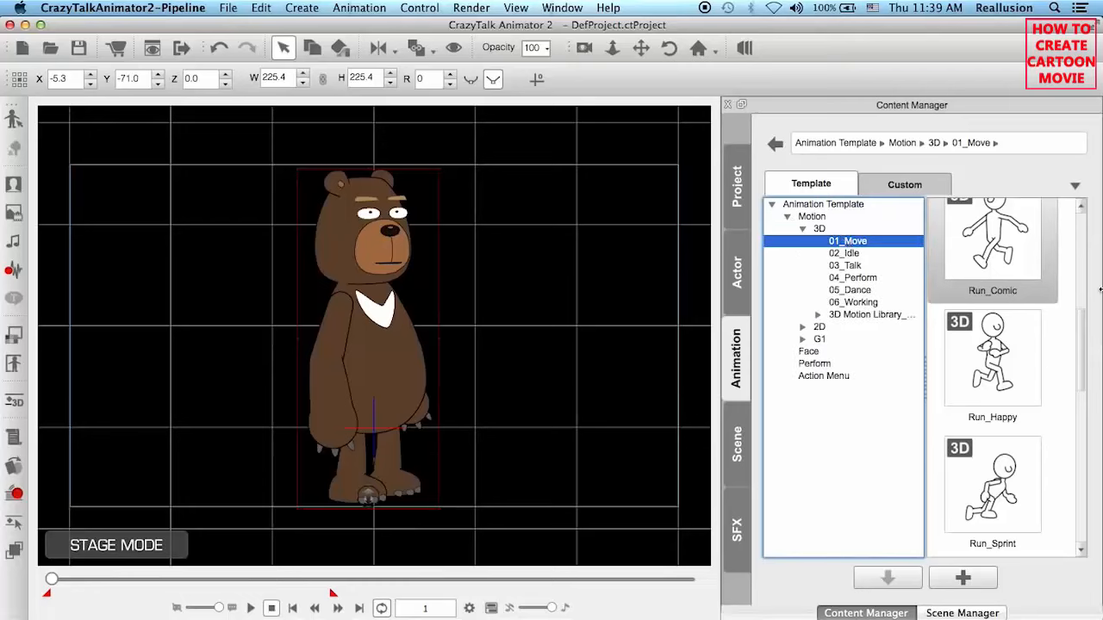
pyautogui.moveTo(1085, 331); pyautogui.dragTo(1100, 401)
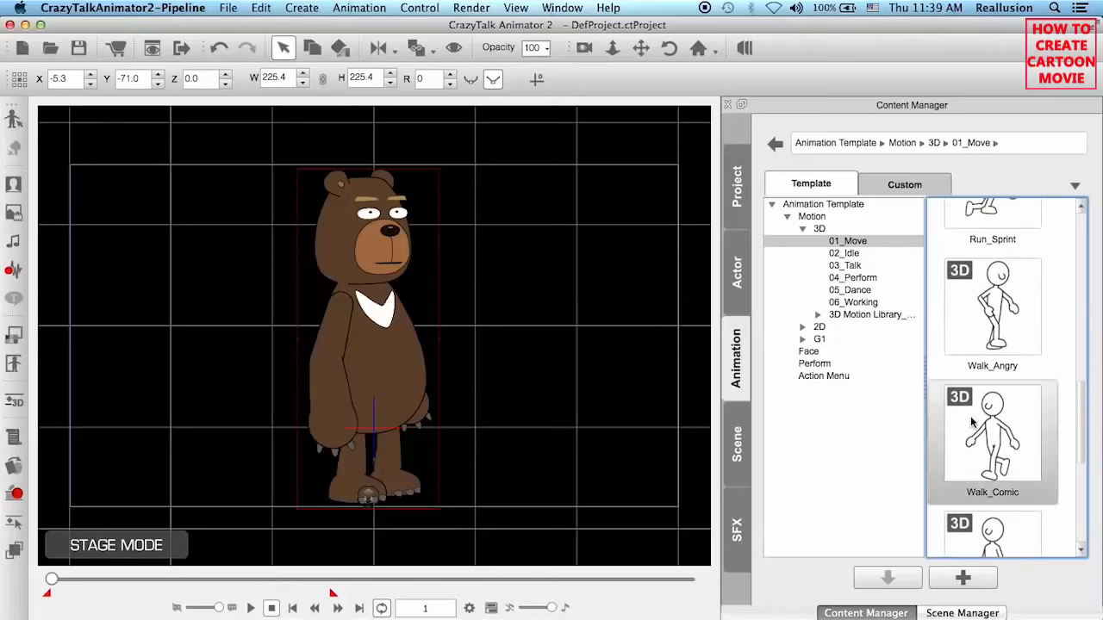
pyautogui.moveTo(1001, 427); pyautogui.dragTo(374, 238)
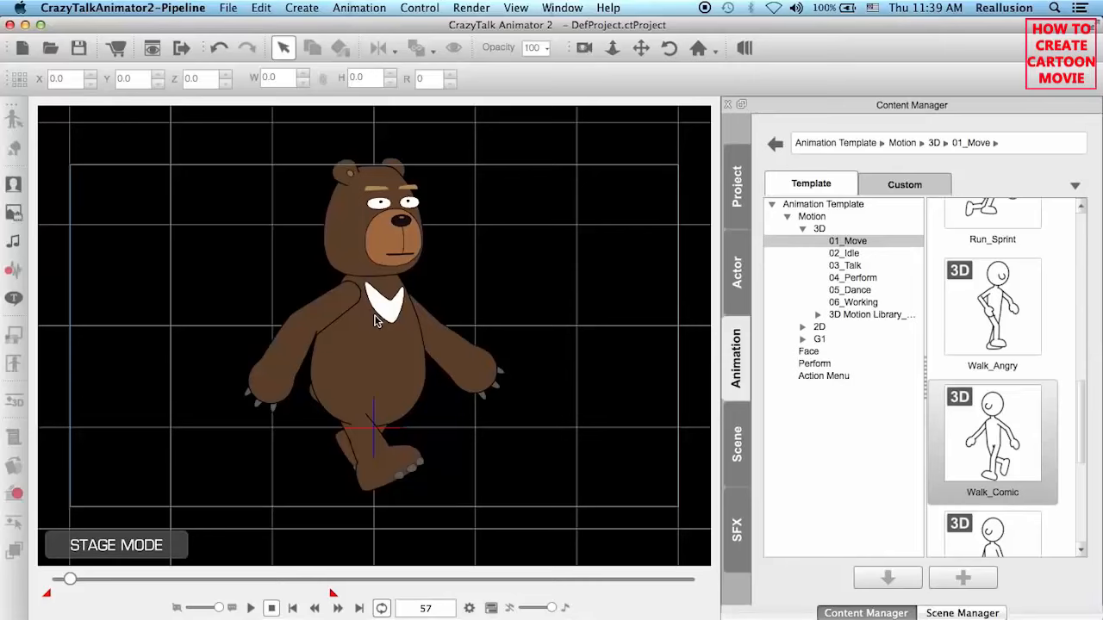
# Open the timeline, select the Walk_Comic clip and play it from the start to review the walk.
pyautogui.click(491, 608)
pyautogui.click(283, 109)
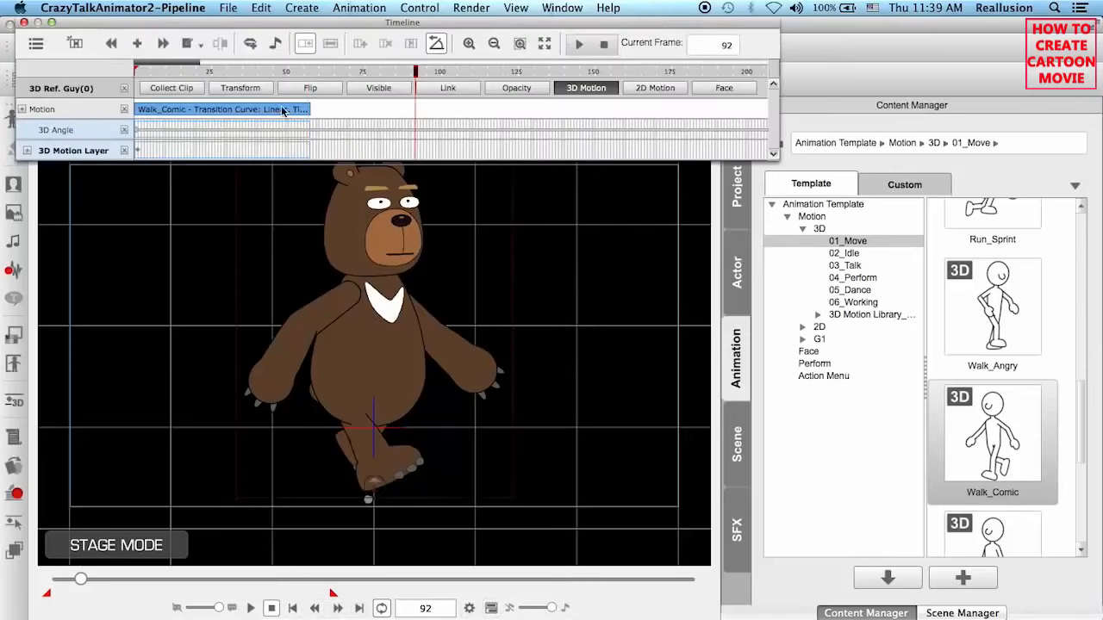
pyautogui.click(604, 44)
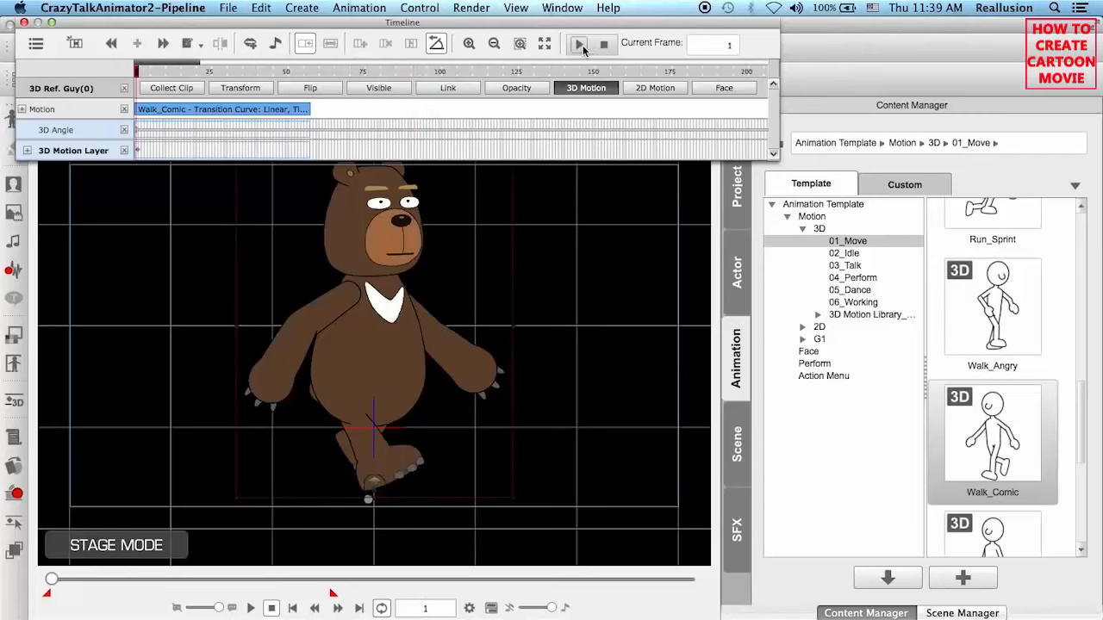
pyautogui.click(581, 45)
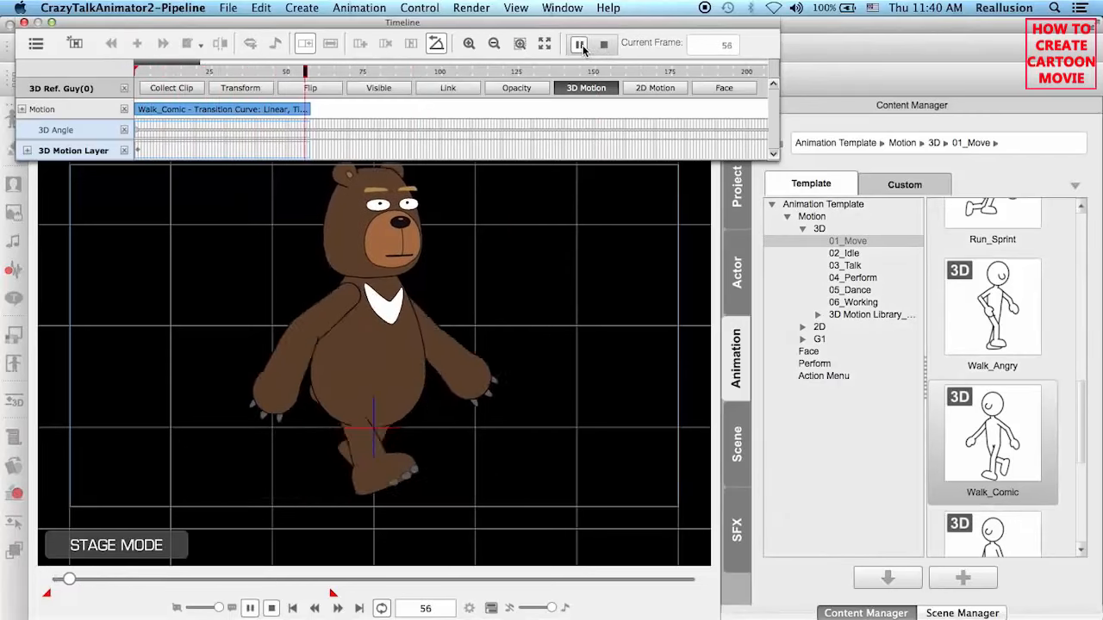
pyautogui.click(581, 44)
# At frame 59, turn the bear's 3D angle to 0 and reset its pose to the default in the 3D Motion Key Editor.
pyautogui.moveTo(319, 74); pyautogui.dragTo(314, 74)
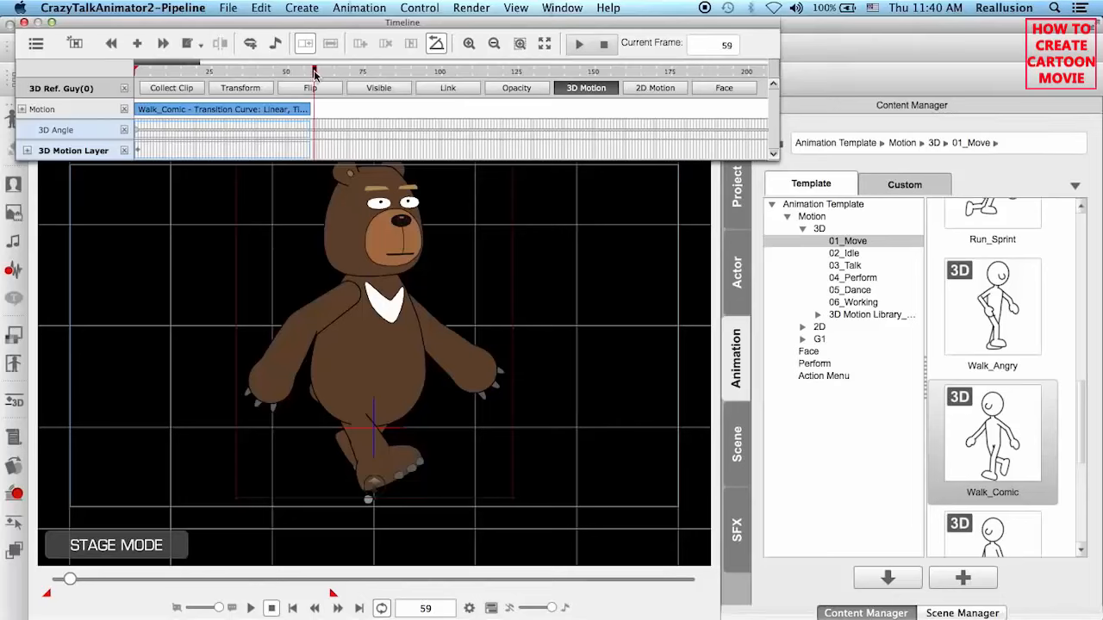
pyautogui.moveTo(337, 24); pyautogui.dragTo(335, 8)
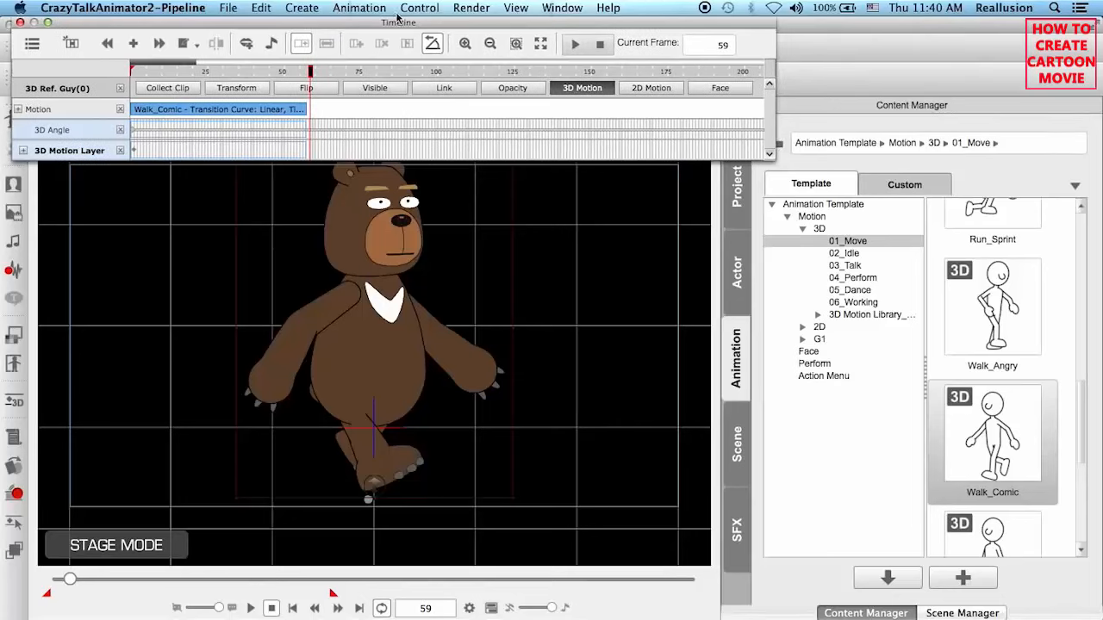
pyautogui.moveTo(399, 26); pyautogui.dragTo(401, 7)
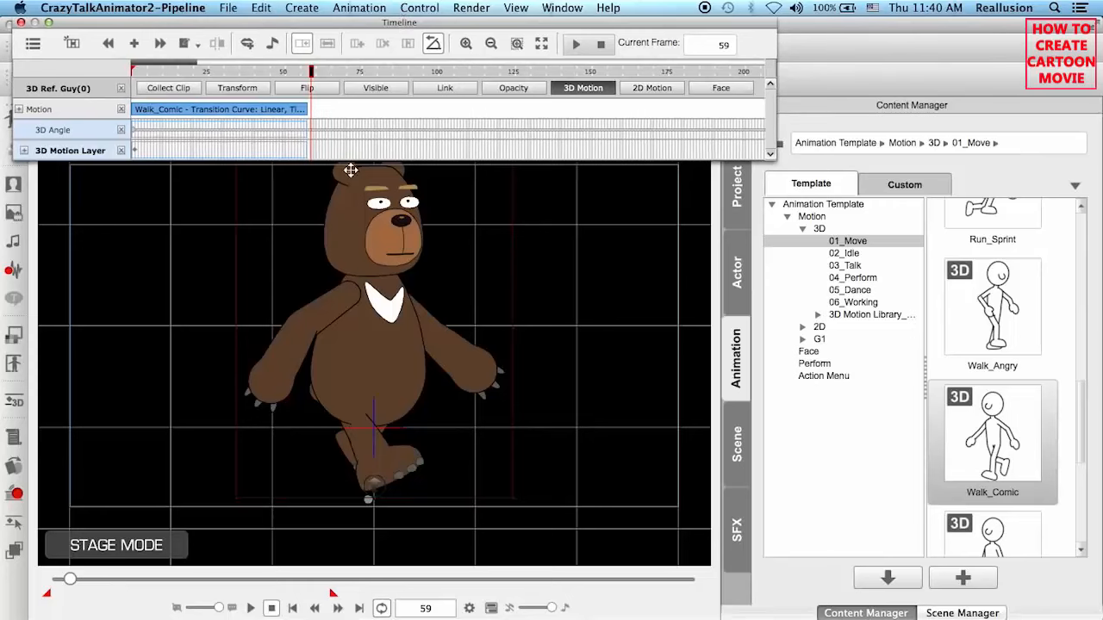
pyautogui.click(14, 403)
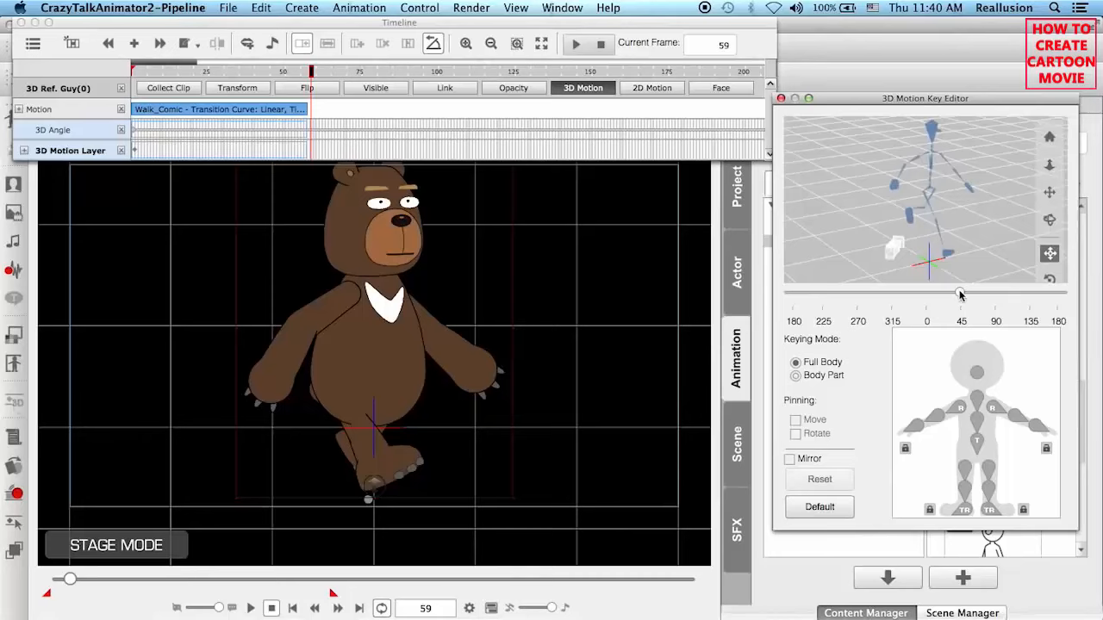
pyautogui.moveTo(961, 296); pyautogui.dragTo(939, 297)
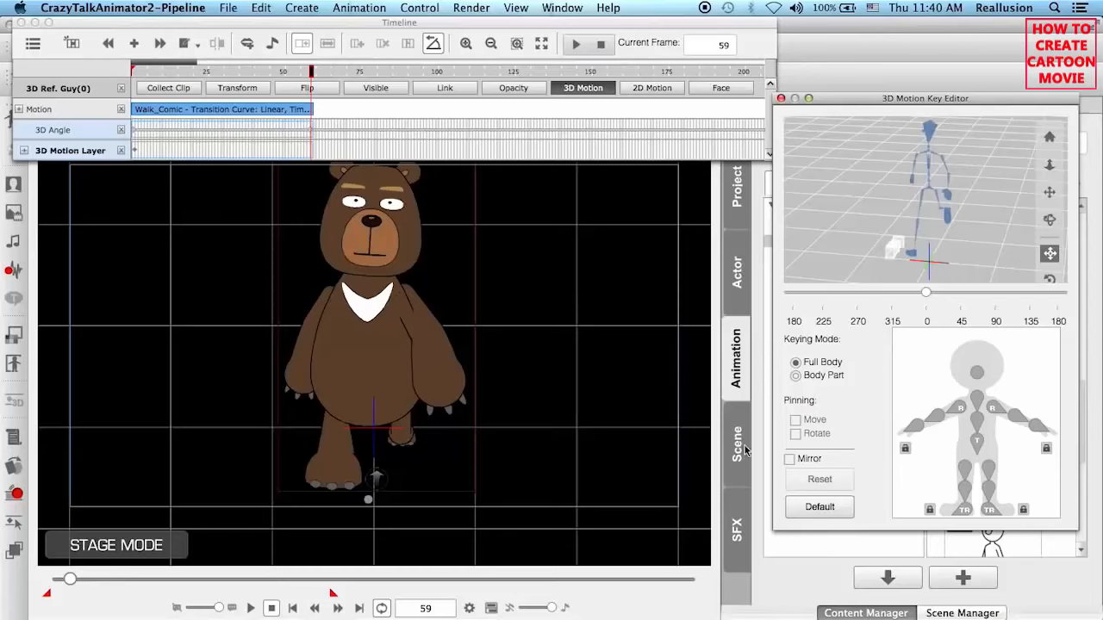
pyautogui.click(820, 507)
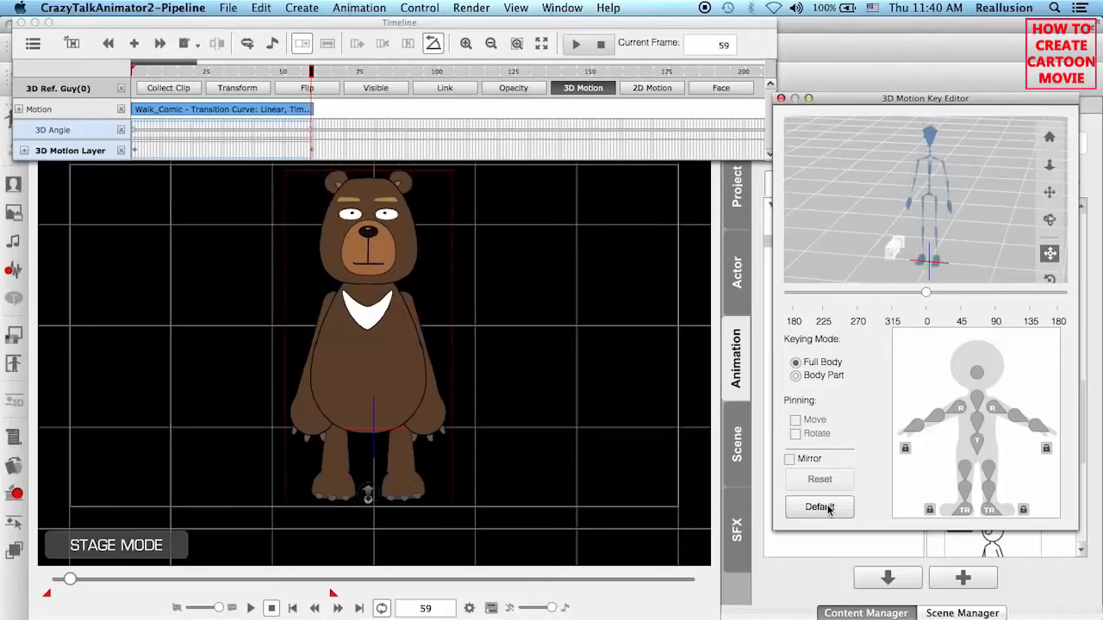
# Play the timeline from the start to review the bear's walk and its stop facing forward.
pyautogui.click(628, 155)
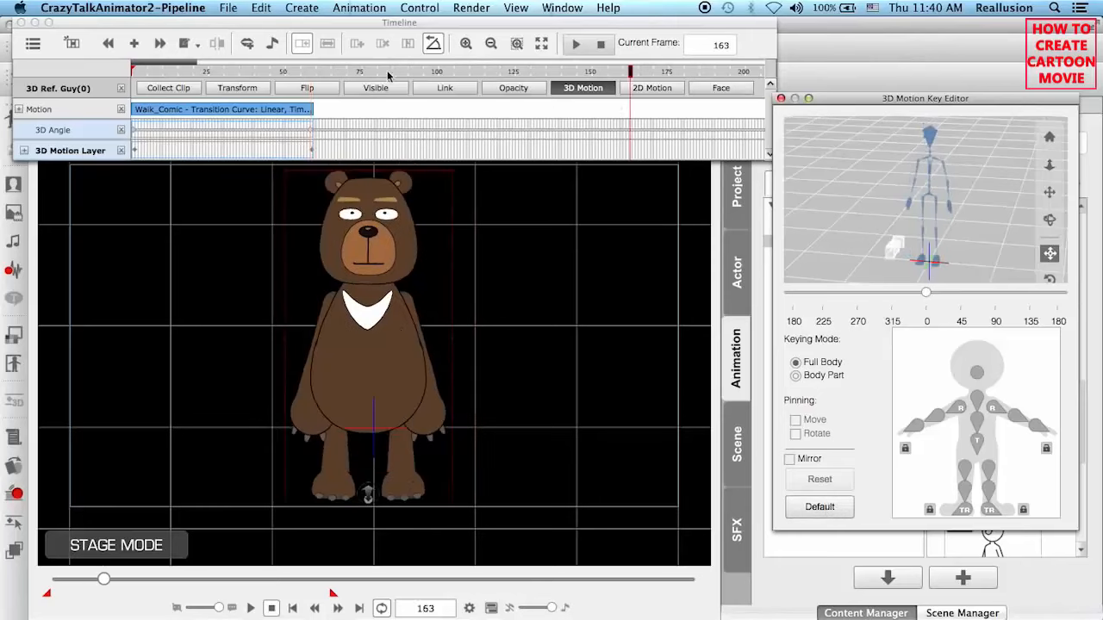
pyautogui.click(601, 45)
pyautogui.click(577, 44)
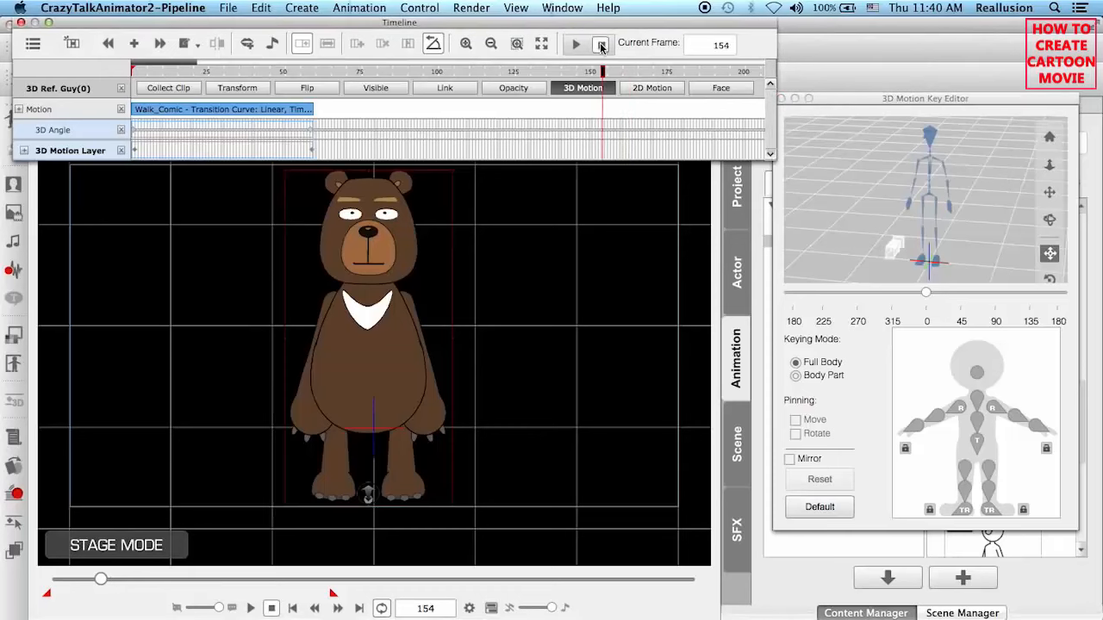
# Add the Wave_Male motion from the 3D 04_Perform animation templates to the bear's Motion track at frame 62, after the walk clip.
pyautogui.click(578, 46)
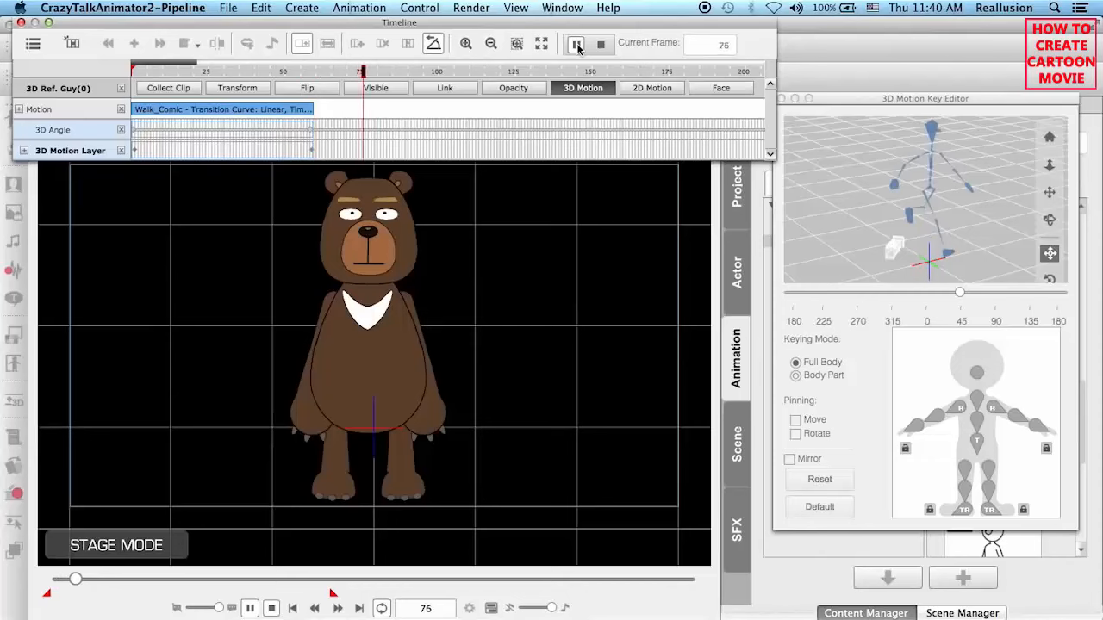
pyautogui.click(577, 45)
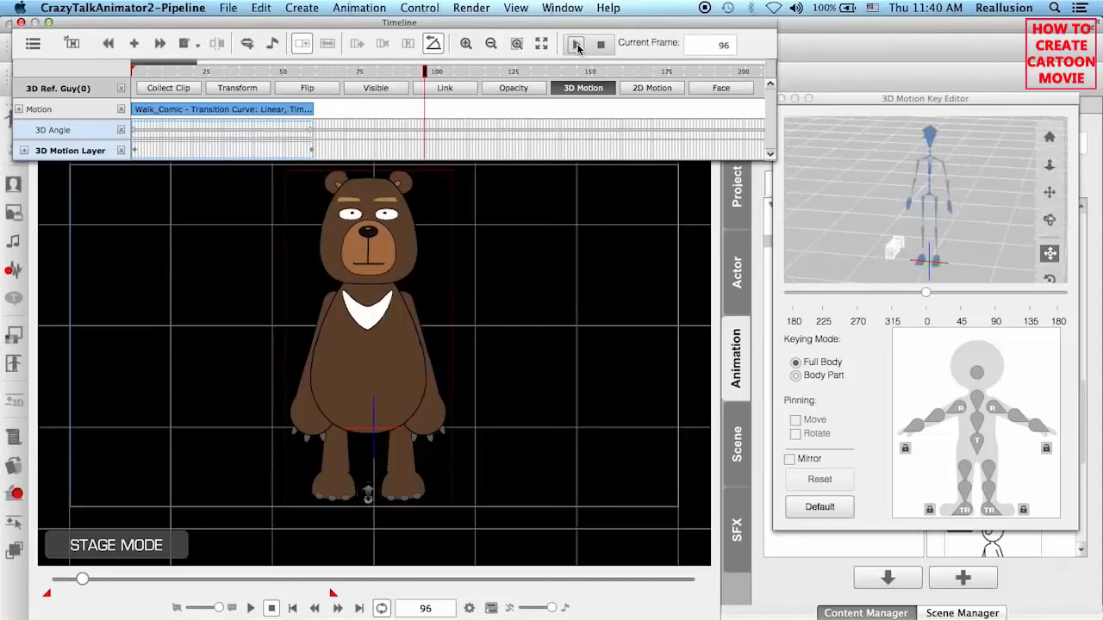
pyautogui.click(324, 72)
pyautogui.click(320, 112)
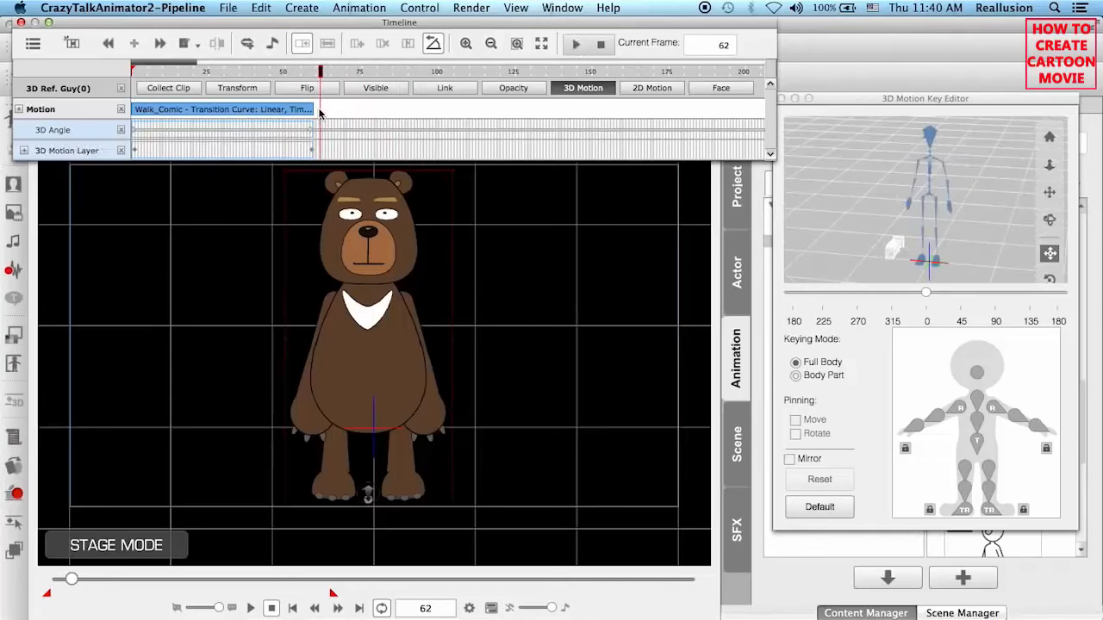
pyautogui.click(781, 99)
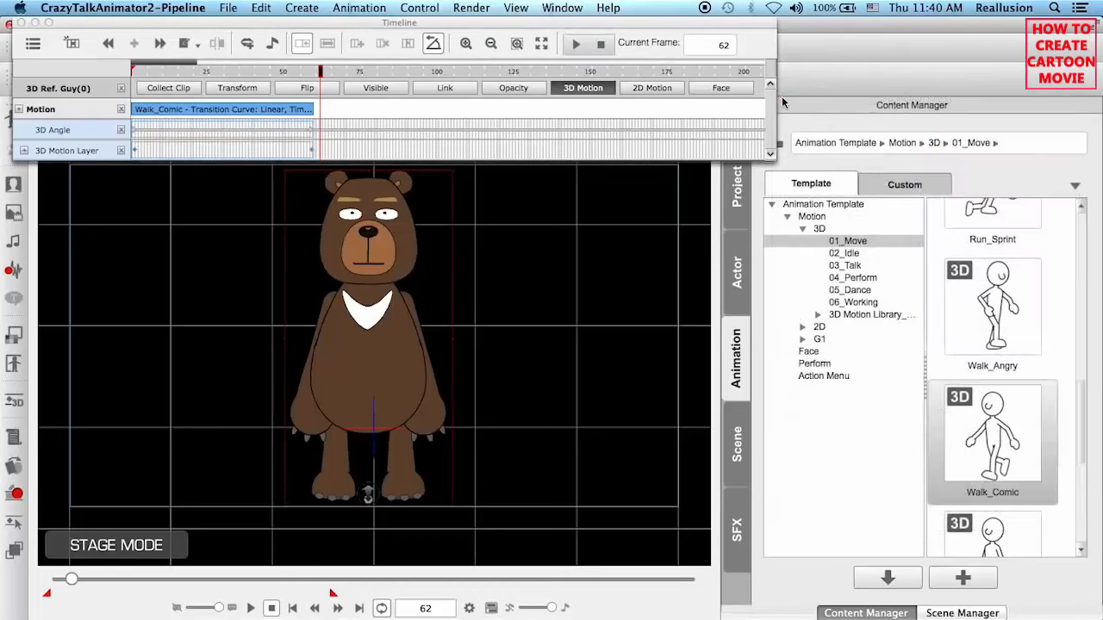
pyautogui.click(863, 278)
pyautogui.moveTo(1084, 246); pyautogui.dragTo(1087, 519)
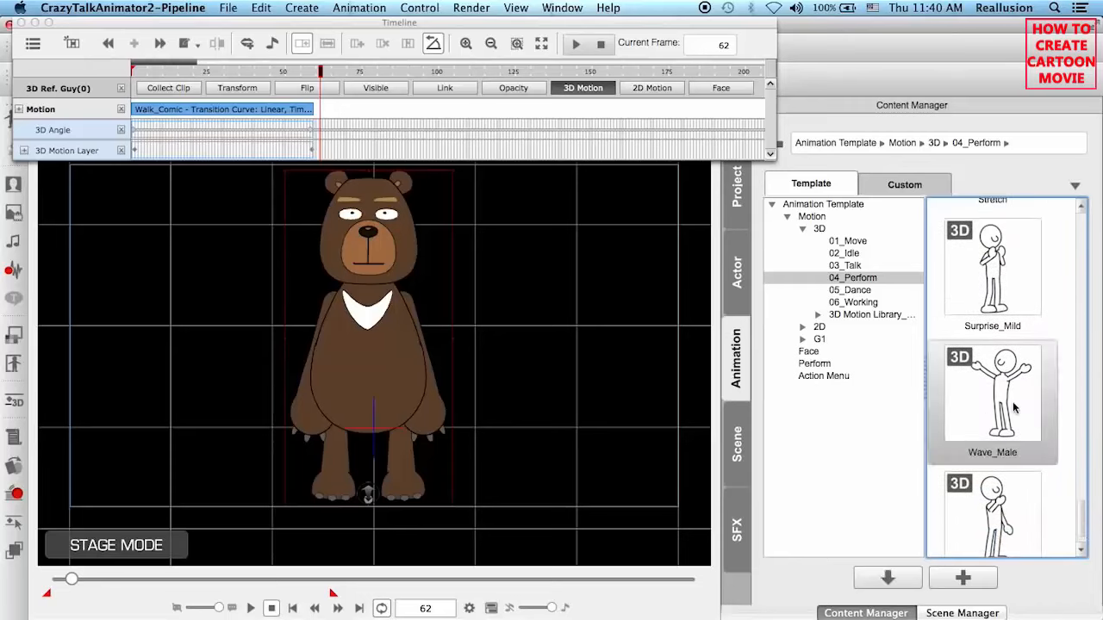
pyautogui.moveTo(1015, 409); pyautogui.dragTo(321, 110)
# Play the timeline from the start to review the bear's walk followed by the wave.
pyautogui.press('space')
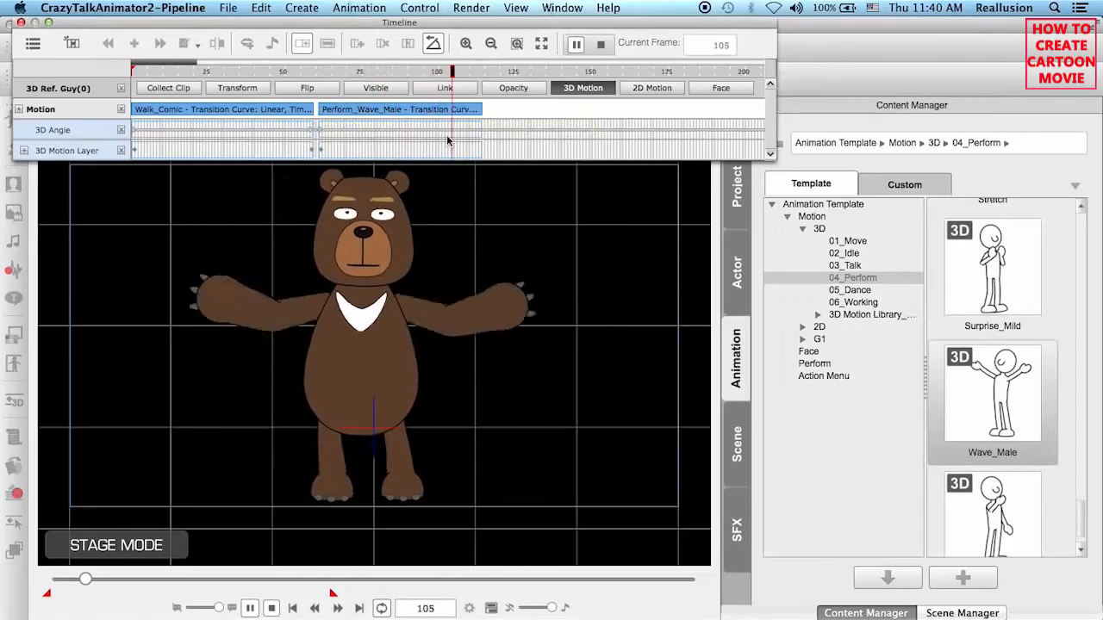
pyautogui.click(596, 48)
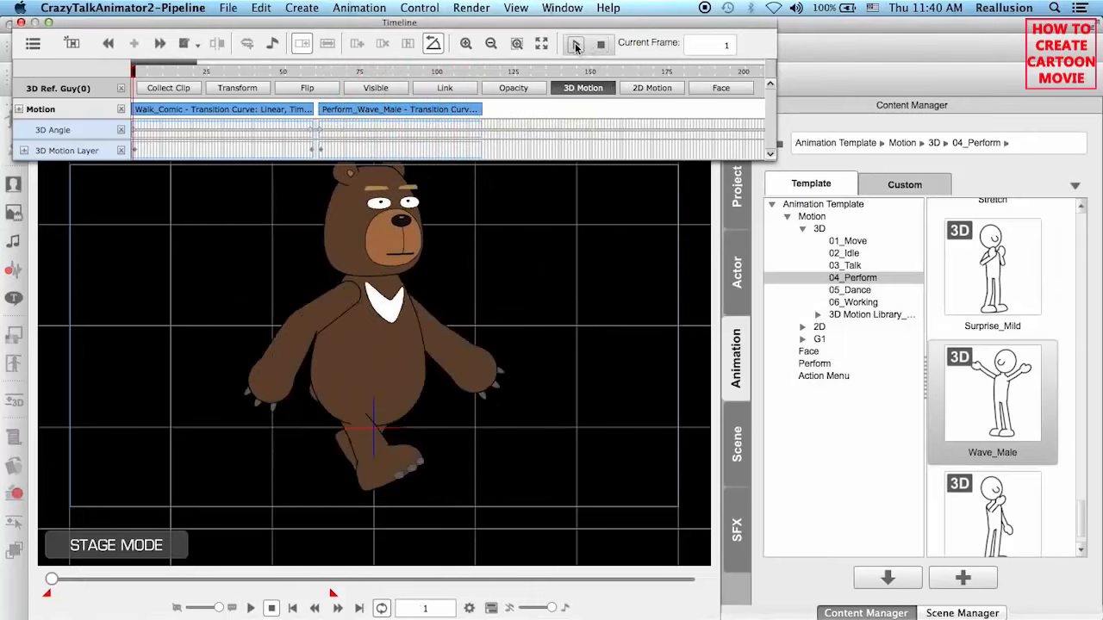
pyautogui.click(576, 45)
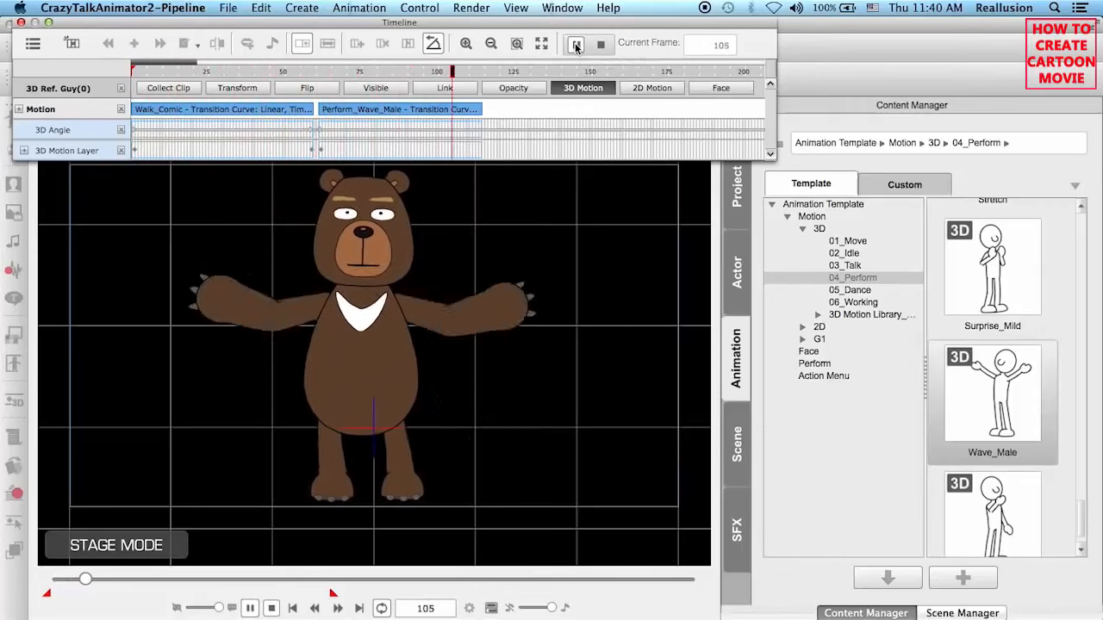
pyautogui.click(576, 44)
# Shift the Perform_Wave_Male clip earlier so it directly follows the walk clip, and play the transition from frame 43.
pyautogui.click(367, 112)
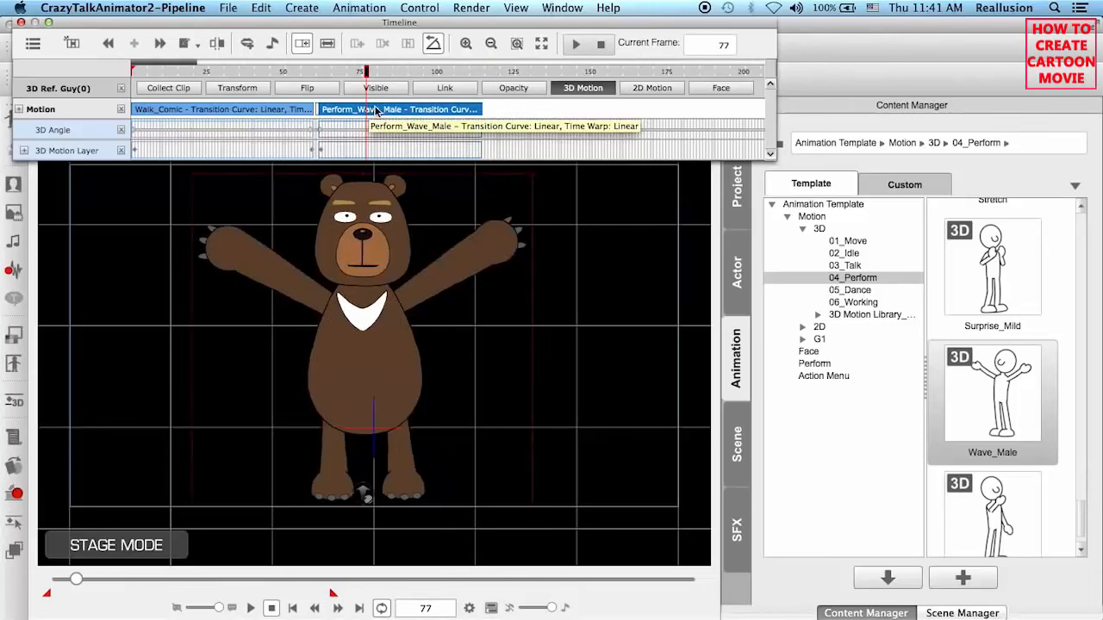
pyautogui.moveTo(381, 112); pyautogui.dragTo(375, 113)
pyautogui.click(263, 72)
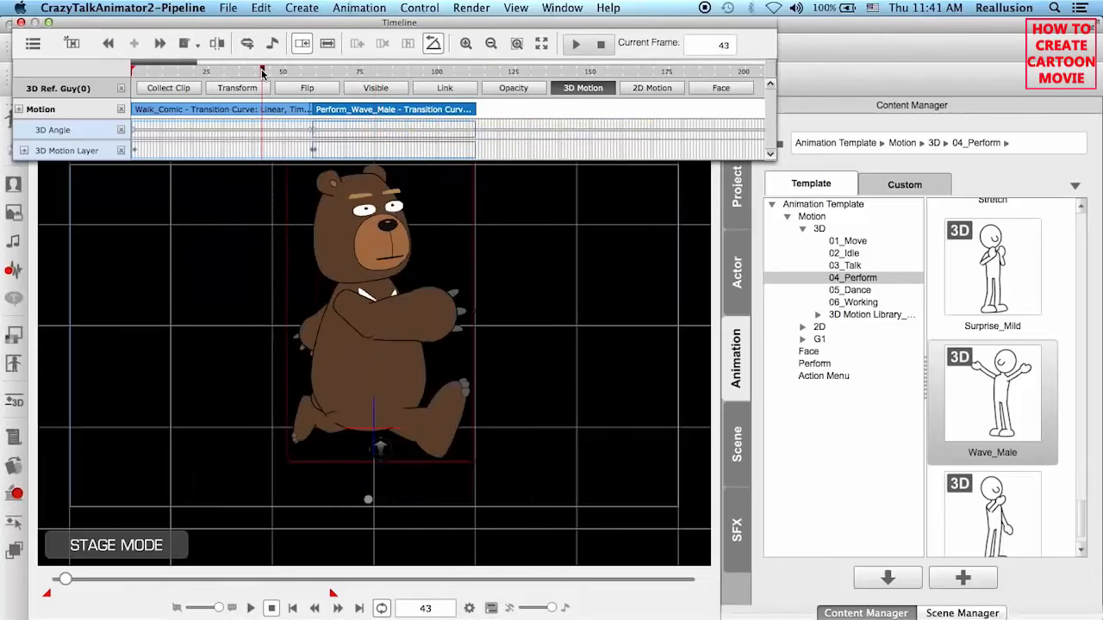
pyautogui.click(576, 44)
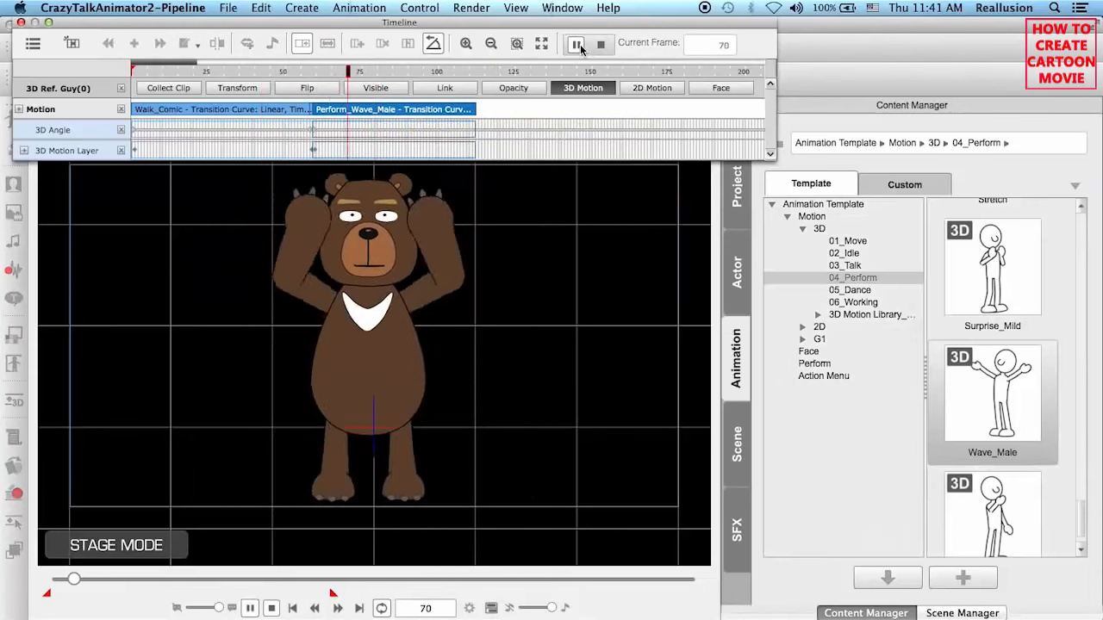
pyautogui.click(580, 47)
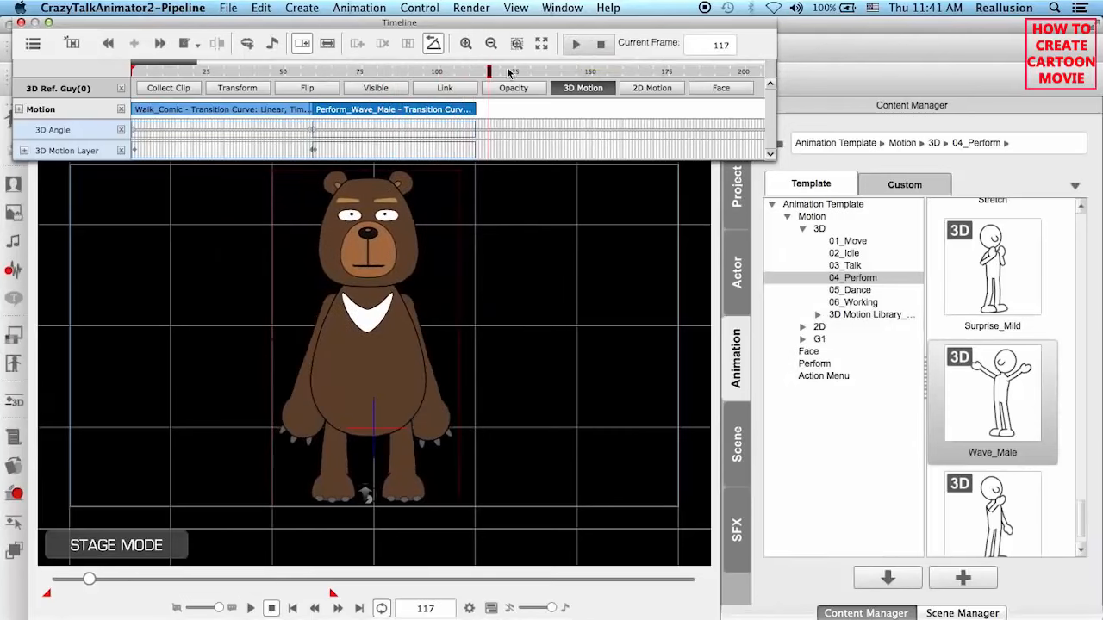
# Set the playback end marker to frame 112 at the end of the wave clip, close the timeline and return to frame 1.
pyautogui.moveTo(493, 76); pyautogui.dragTo(475, 79)
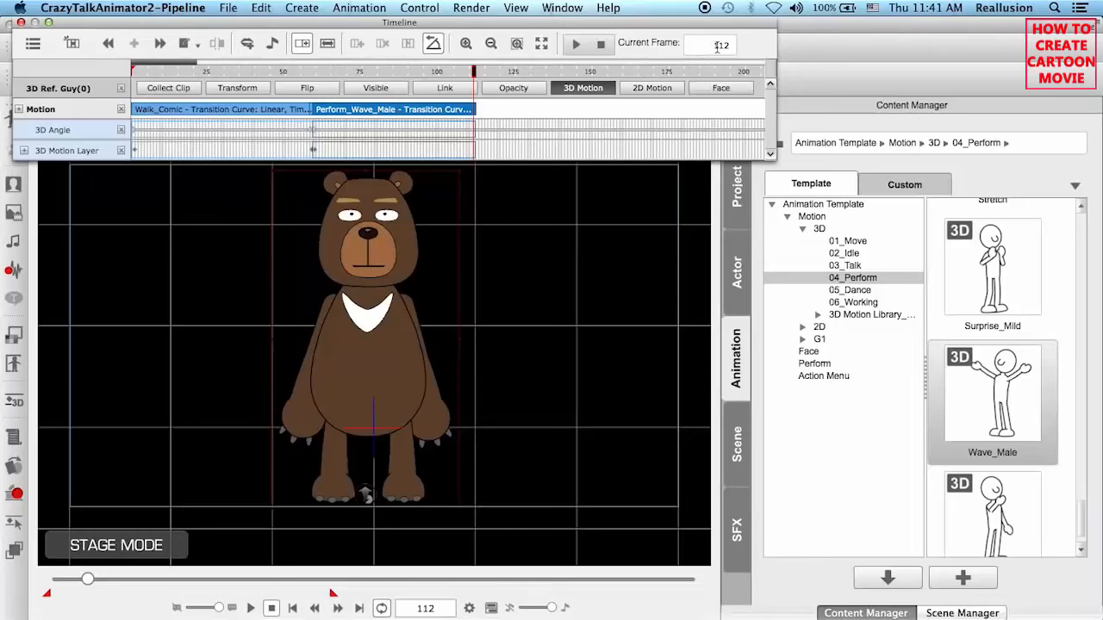
pyautogui.click(473, 77)
pyautogui.click(473, 76)
pyautogui.moveTo(334, 598); pyautogui.dragTo(93, 595)
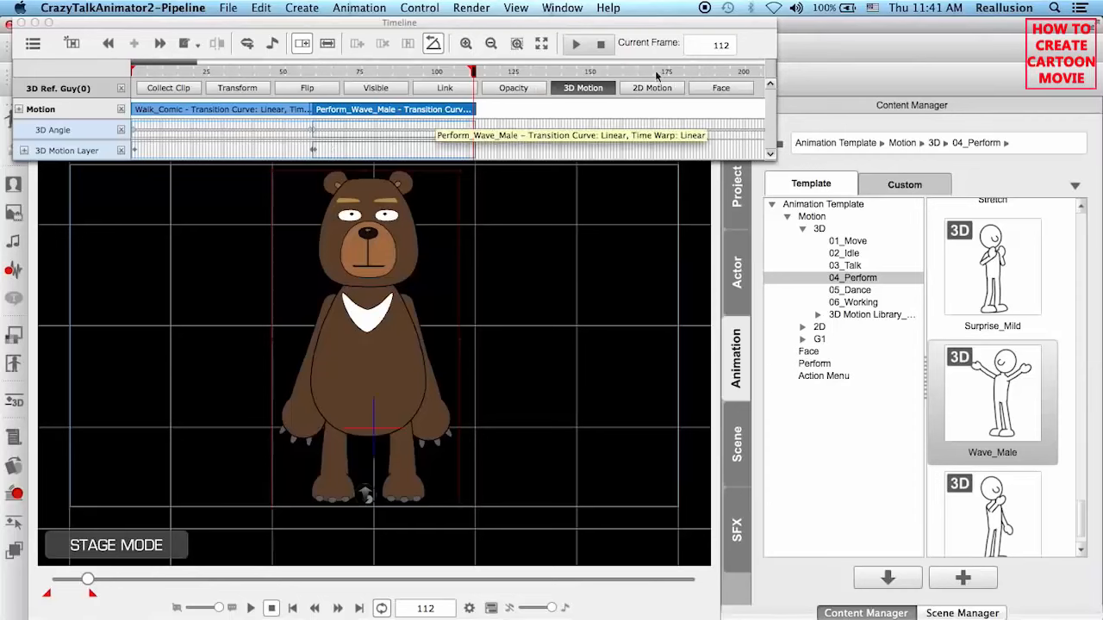
pyautogui.click(12, 23)
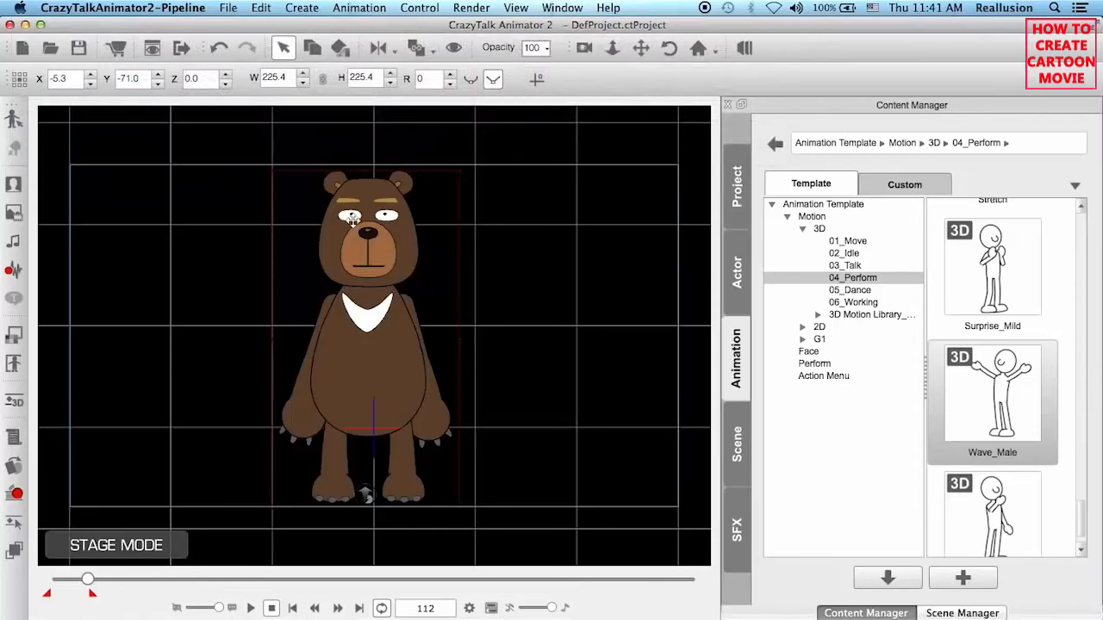
pyautogui.click(270, 609)
# Export the animation with Quick Capture as a transparent animated GIF, covering frames 1 to 112 and looping once.
pyautogui.click(473, 9)
pyautogui.moveTo(565, 110)
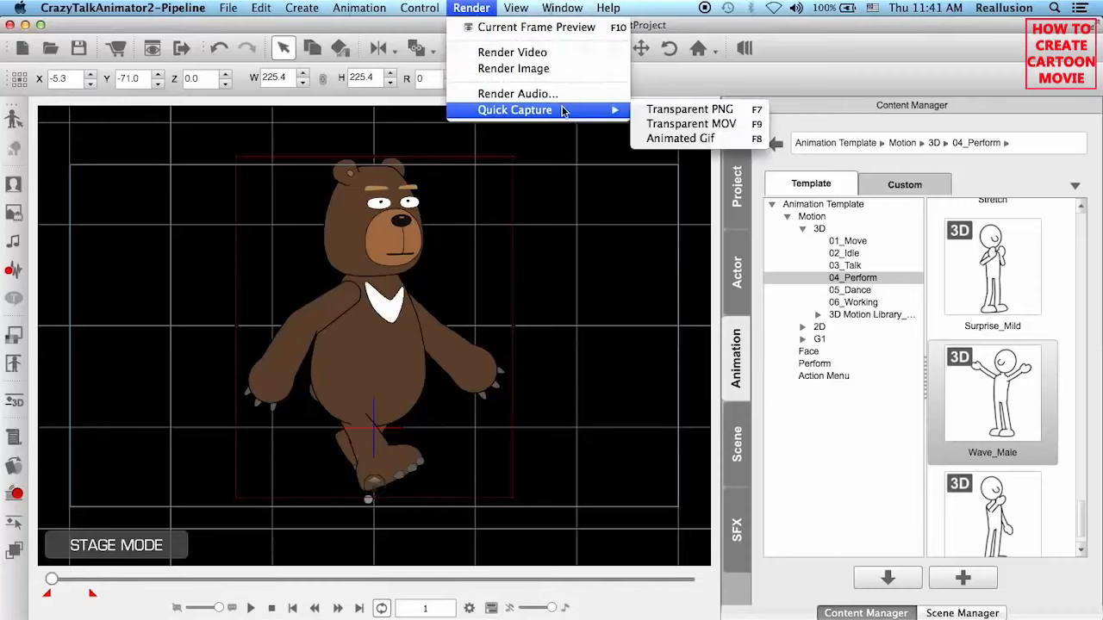
pyautogui.click(680, 140)
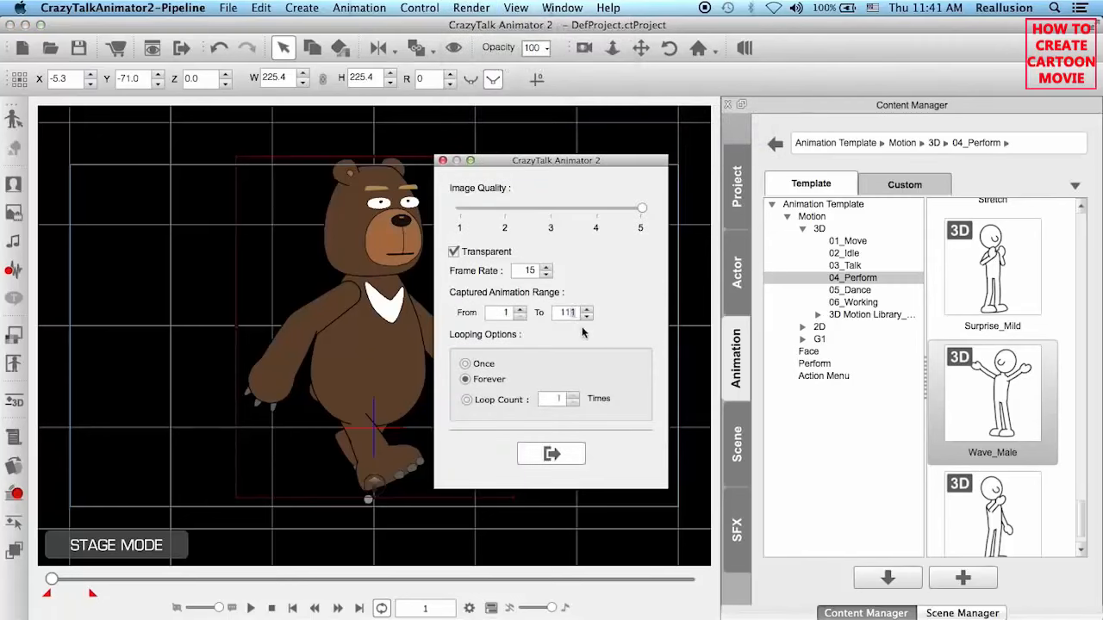
pyautogui.write('2')
pyautogui.click(467, 365)
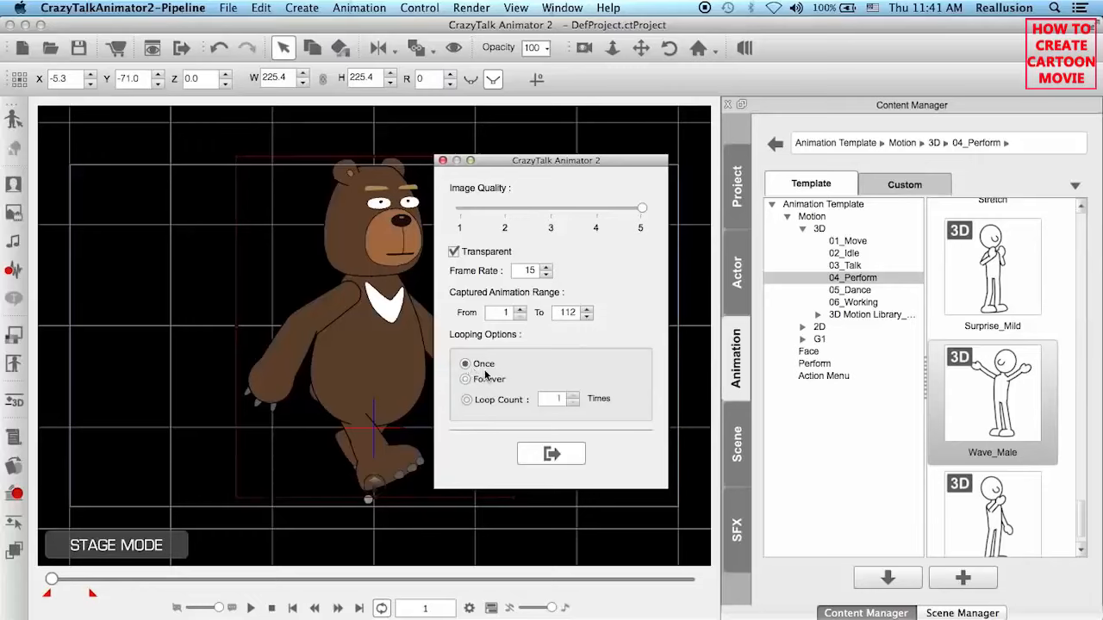
pyautogui.click(551, 454)
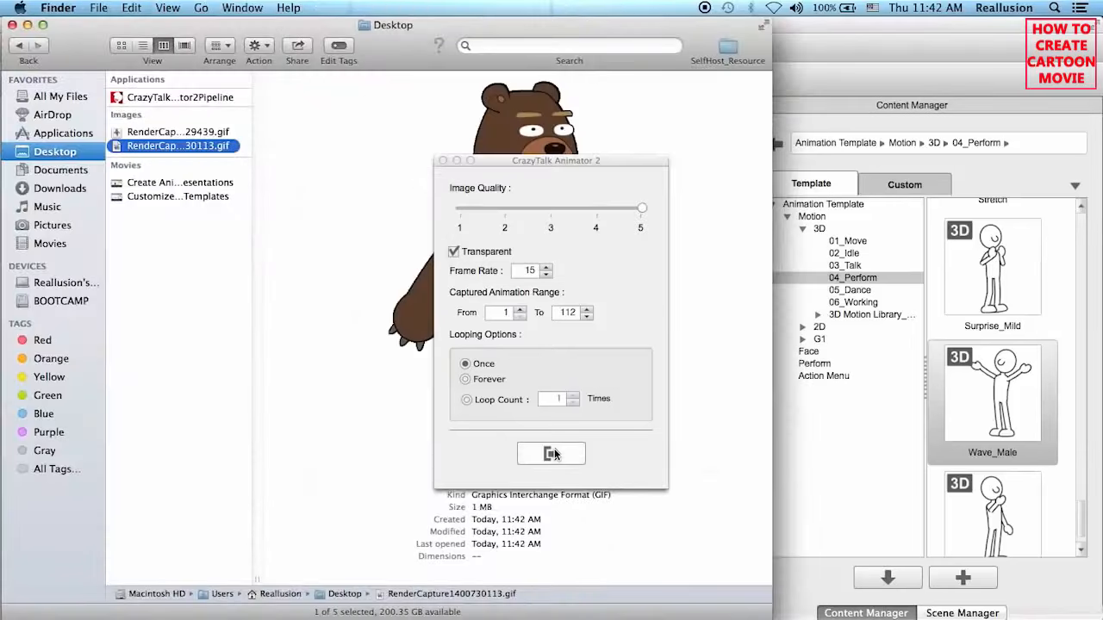
pyautogui.click(443, 162)
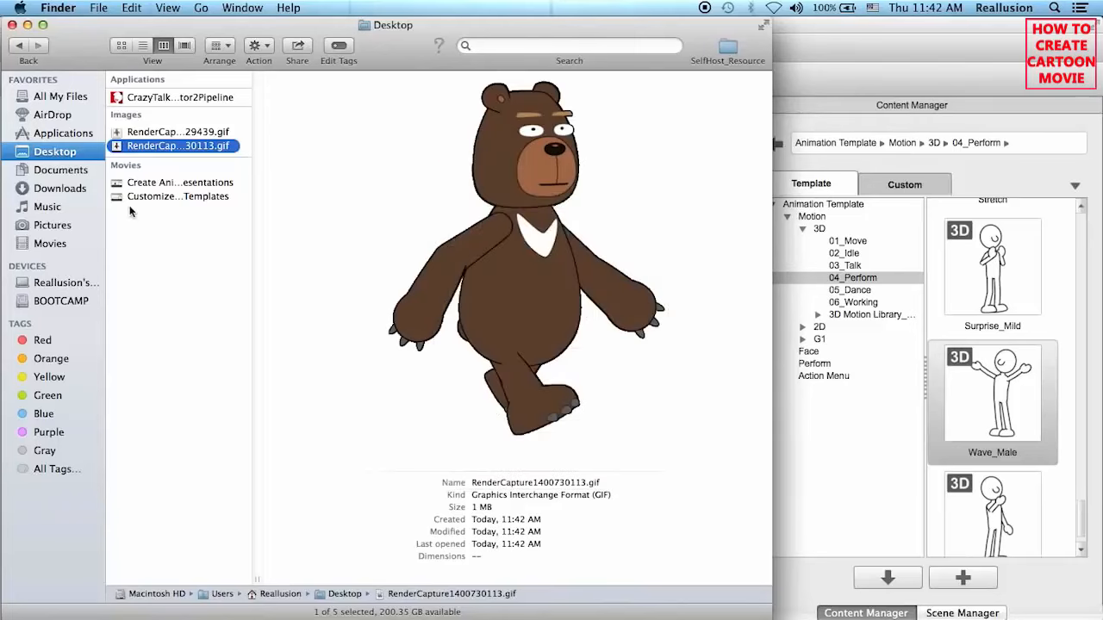
# Switch to Keynote and place RenderCapture1400730113.gif from the Desktop folder on slide 2.
pyautogui.click(174, 148)
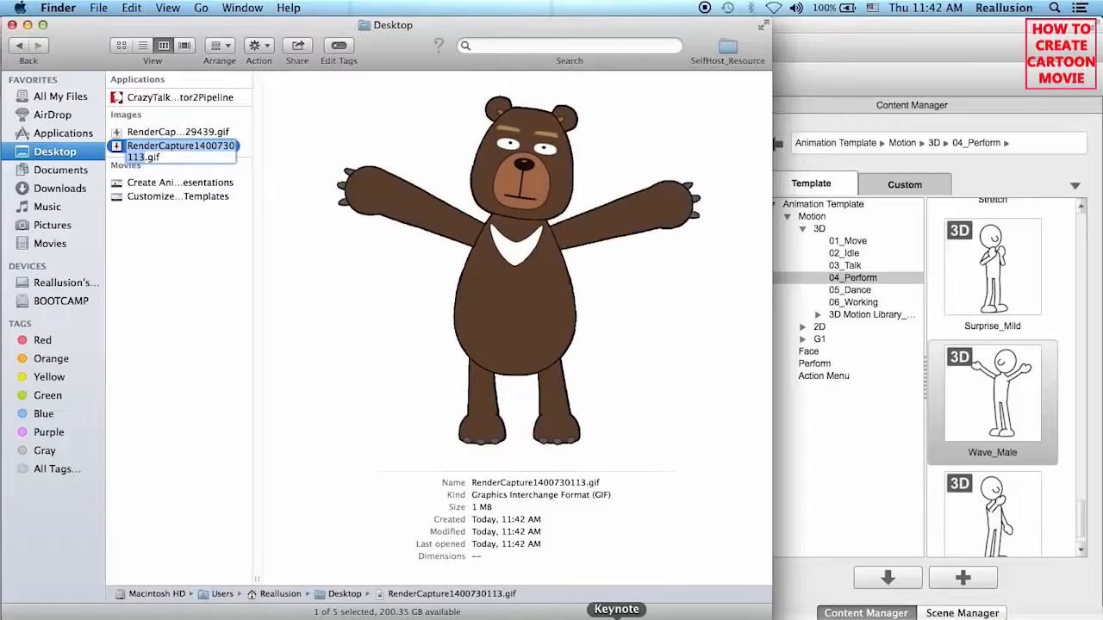
pyautogui.click(617, 619)
pyautogui.click(68, 196)
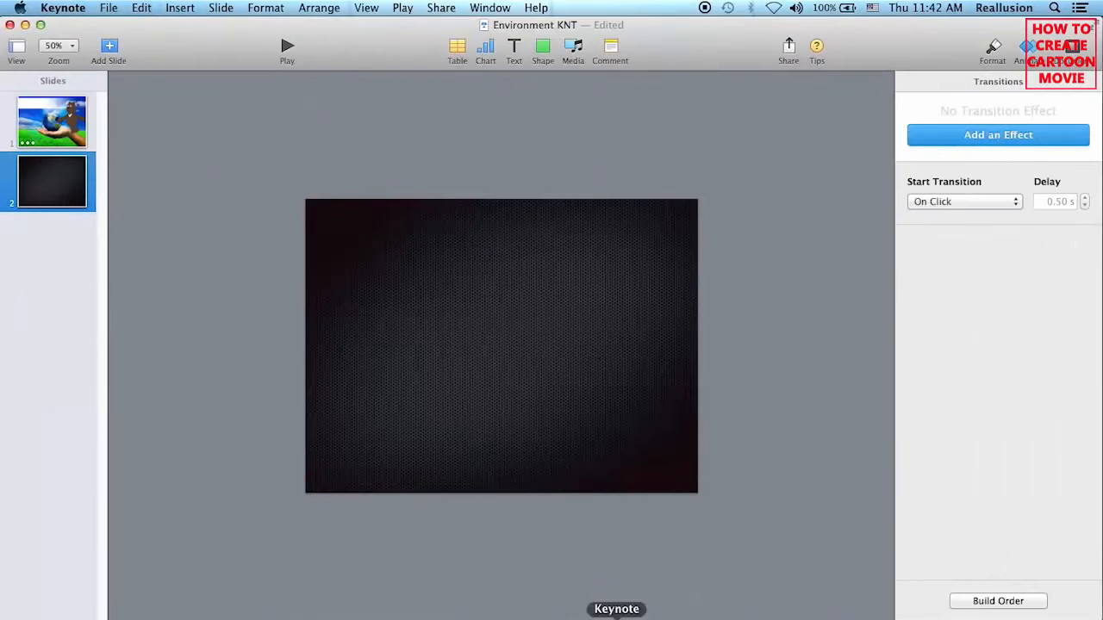
pyautogui.click(206, 617)
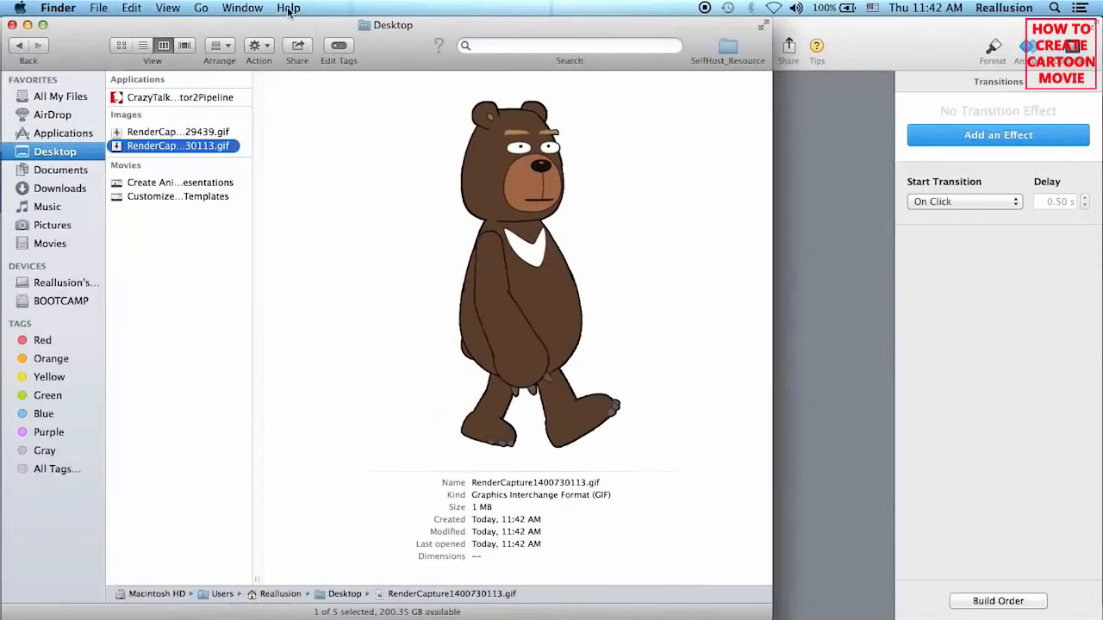
pyautogui.moveTo(95, 20); pyautogui.dragTo(676, 44)
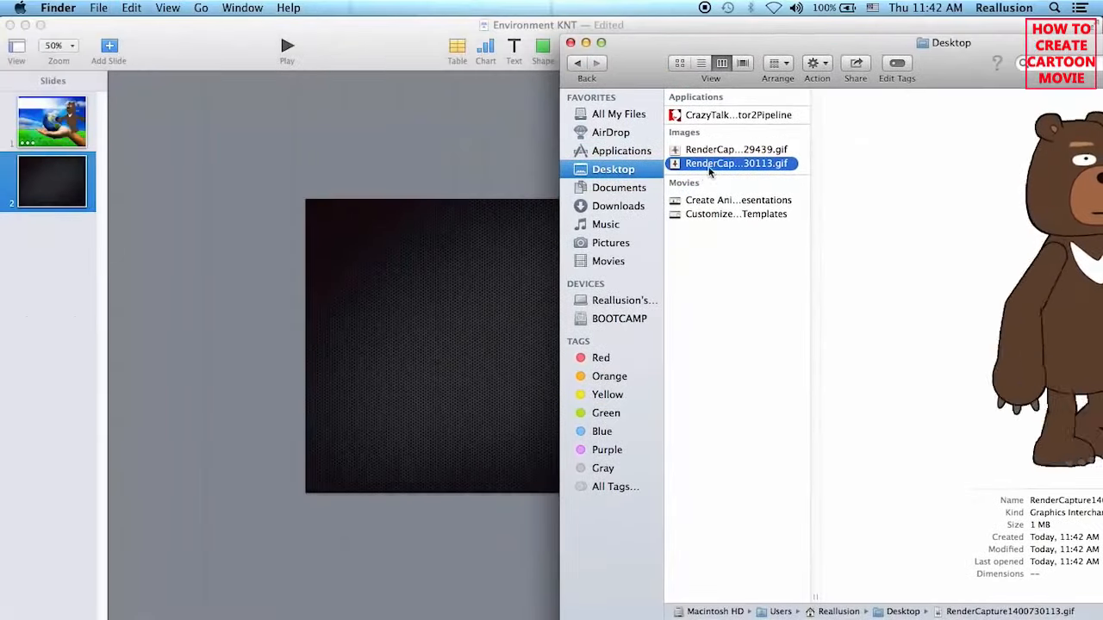
pyautogui.moveTo(733, 163); pyautogui.dragTo(435, 298)
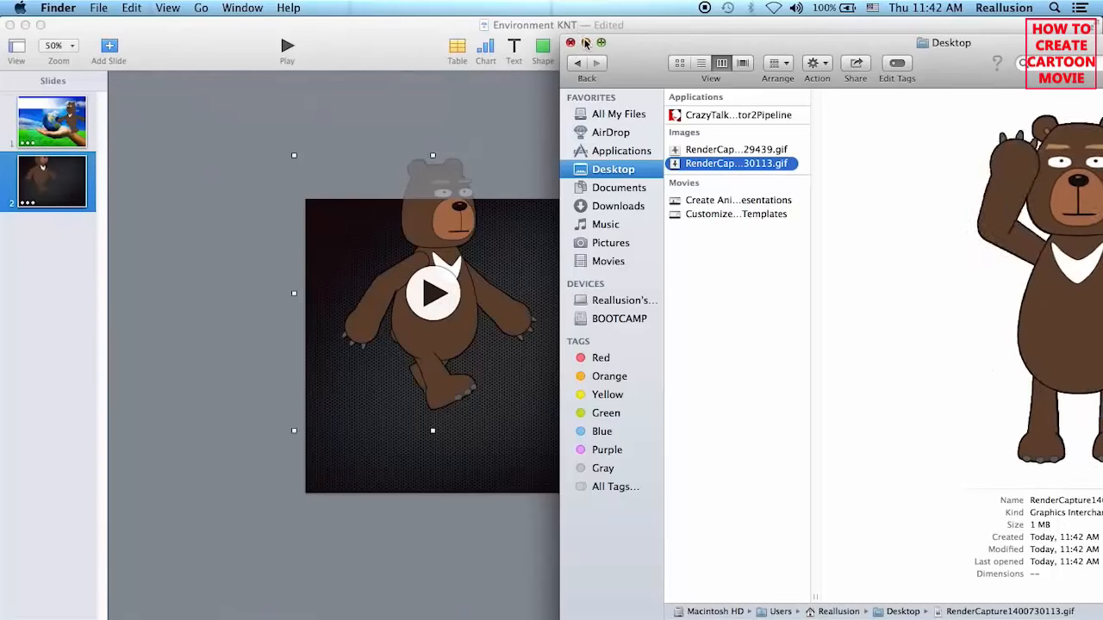
pyautogui.press('super+m')
# Move the bear movie down to fit within the slide and play it to check the animation.
pyautogui.moveTo(515, 277); pyautogui.dragTo(518, 323)
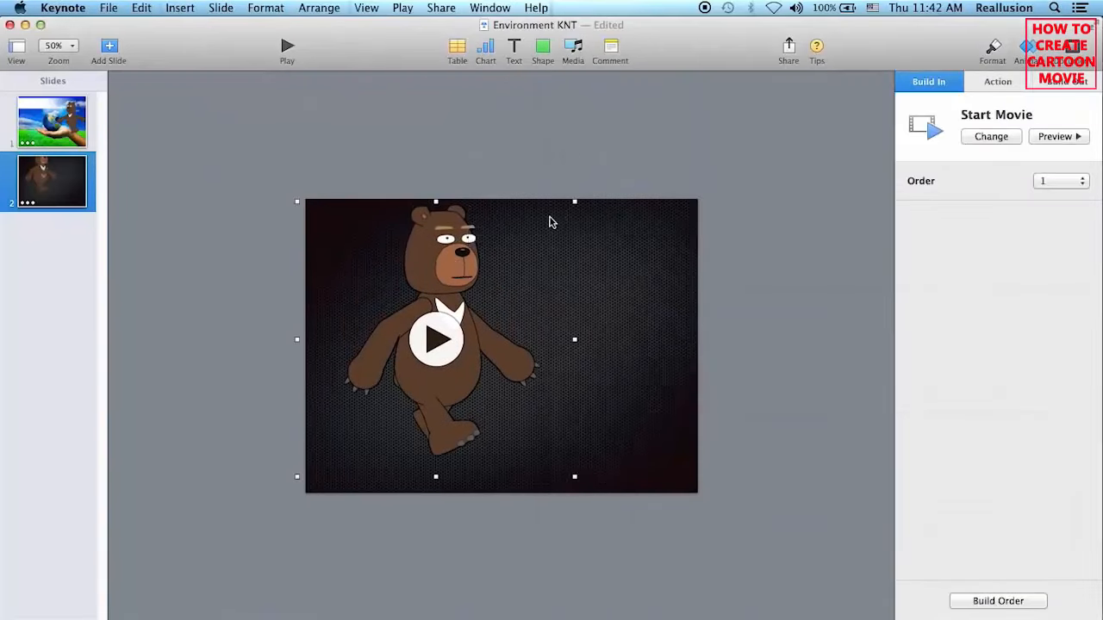
pyautogui.click(447, 336)
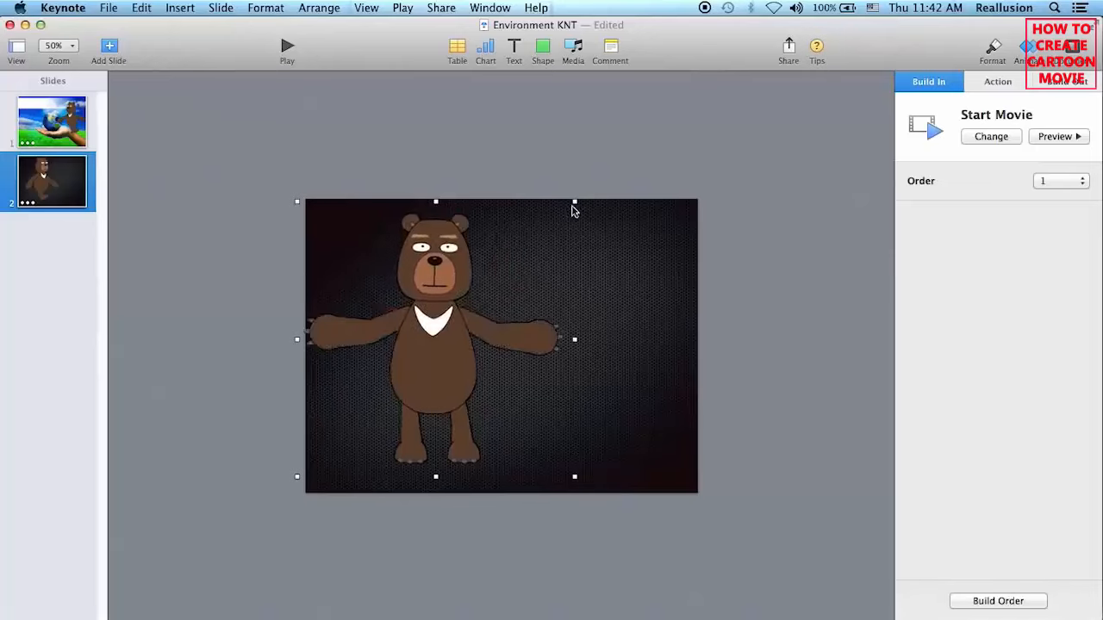
pyautogui.click(442, 281)
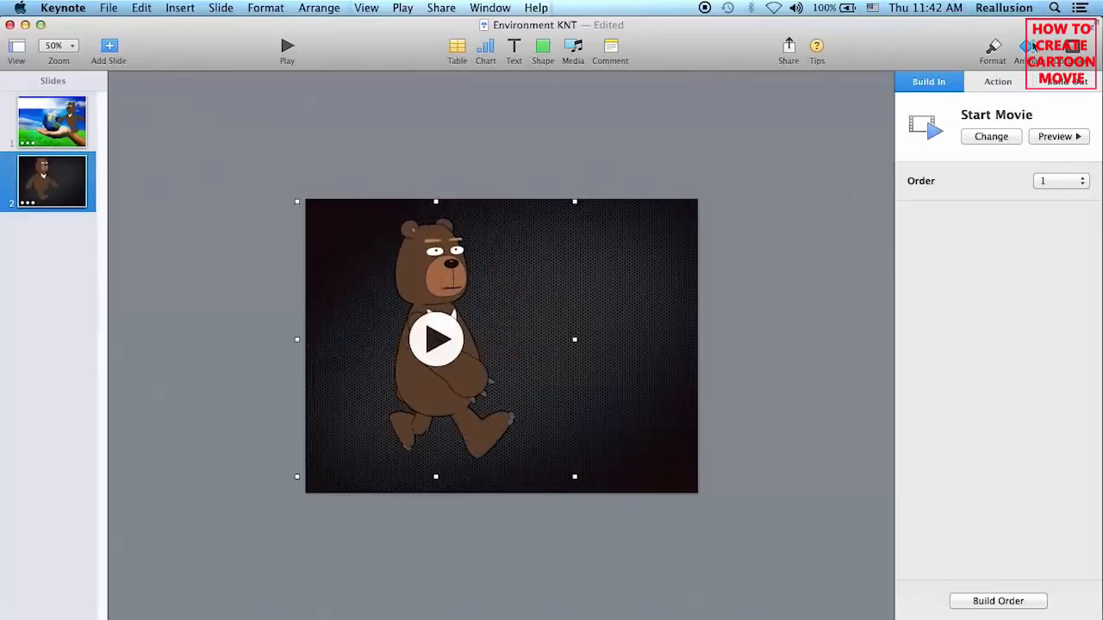
# Set the bear movie's Repeat option to None, then shrink it and place it near the slide's left edge.
pyautogui.click(993, 52)
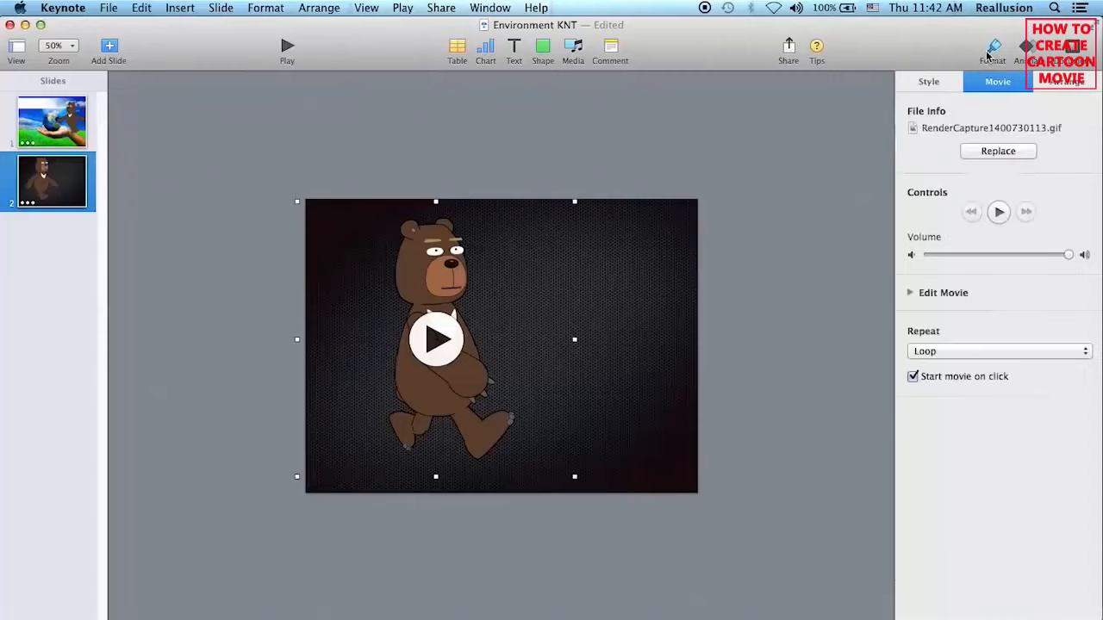
pyautogui.click(938, 352)
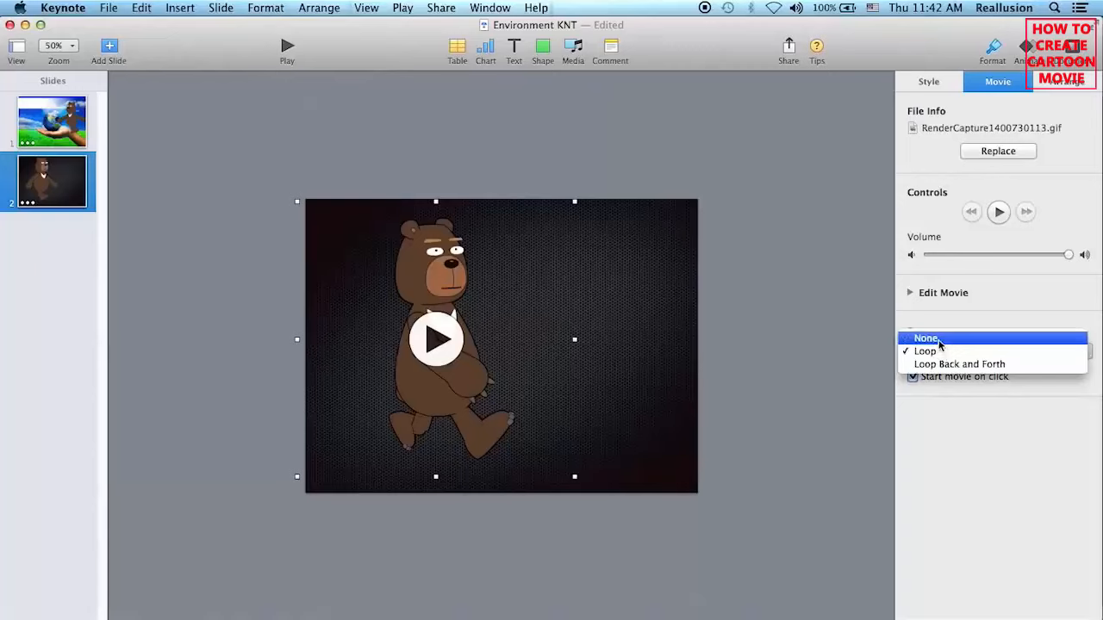
pyautogui.click(939, 345)
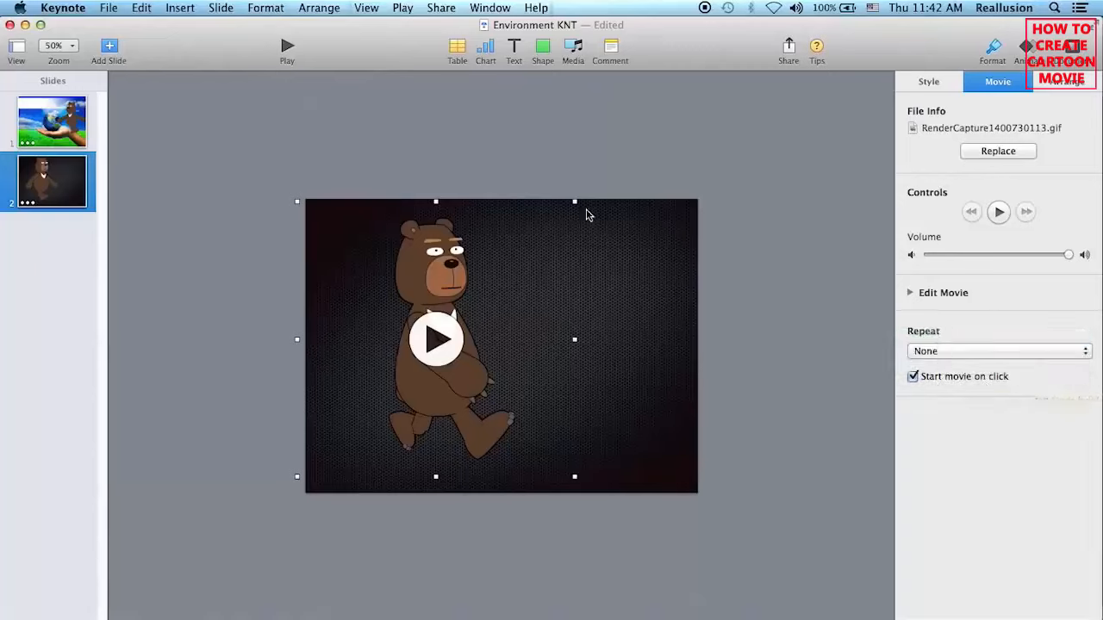
pyautogui.moveTo(574, 202); pyautogui.dragTo(487, 291)
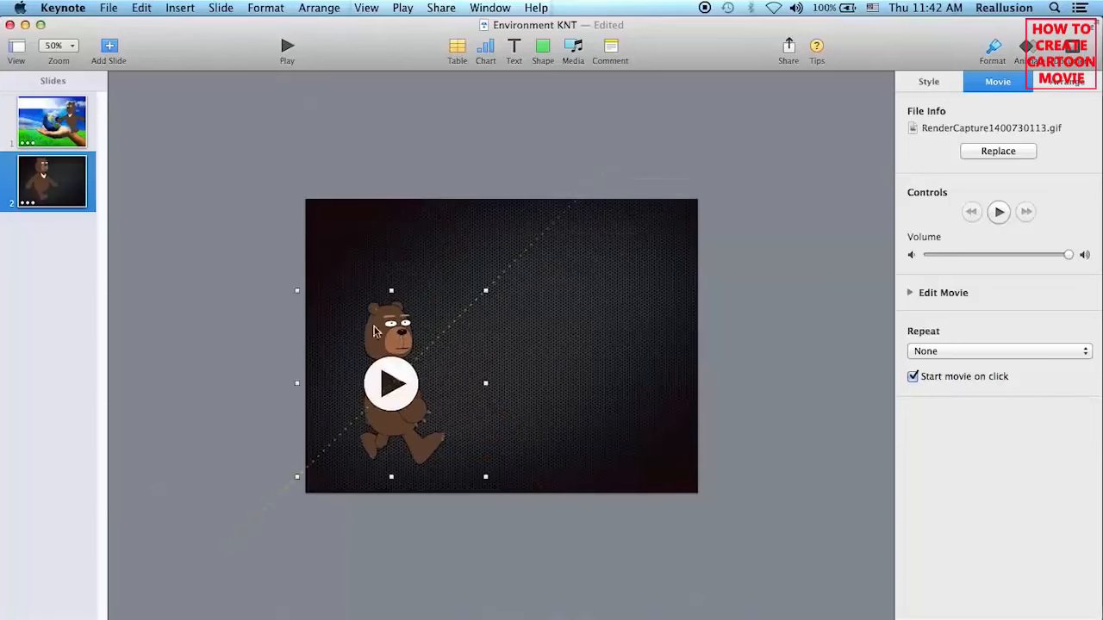
pyautogui.moveTo(372, 330); pyautogui.dragTo(349, 293)
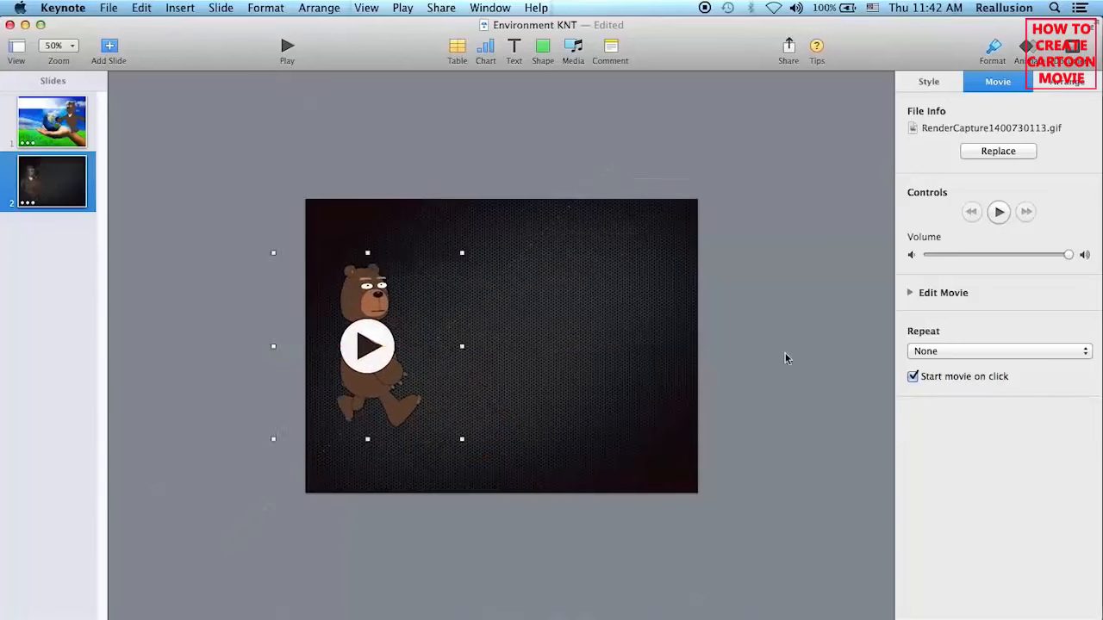
# Keep Start Movie as the bear's build-in effect and shift the bear slightly to the right on slide 2.
pyautogui.click(1024, 57)
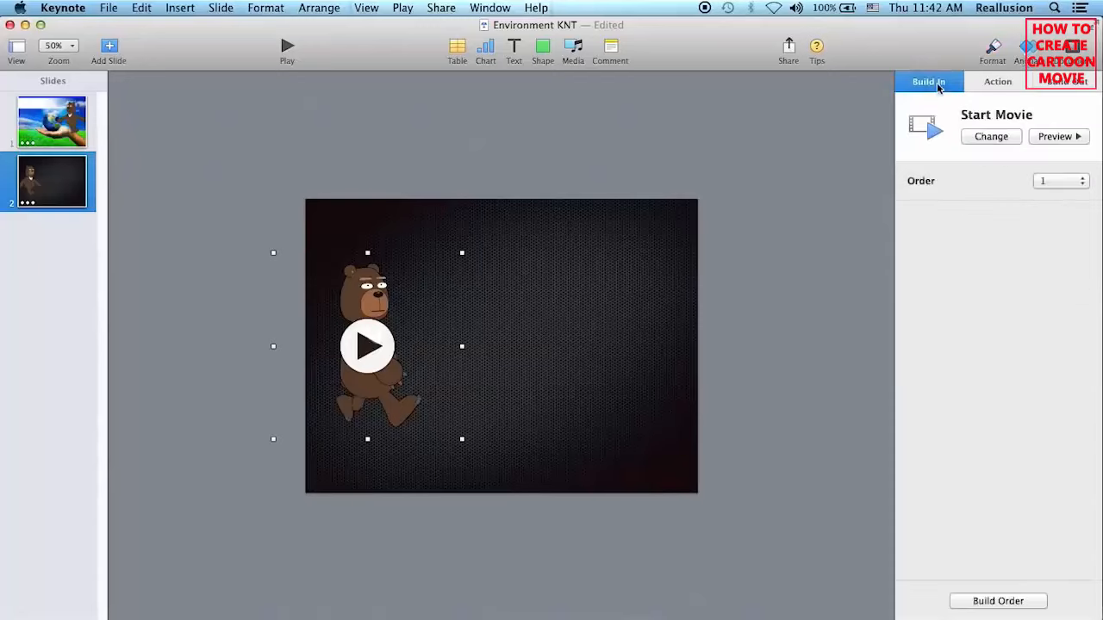
pyautogui.click(986, 139)
pyautogui.click(938, 215)
pyautogui.moveTo(378, 300); pyautogui.dragTo(395, 300)
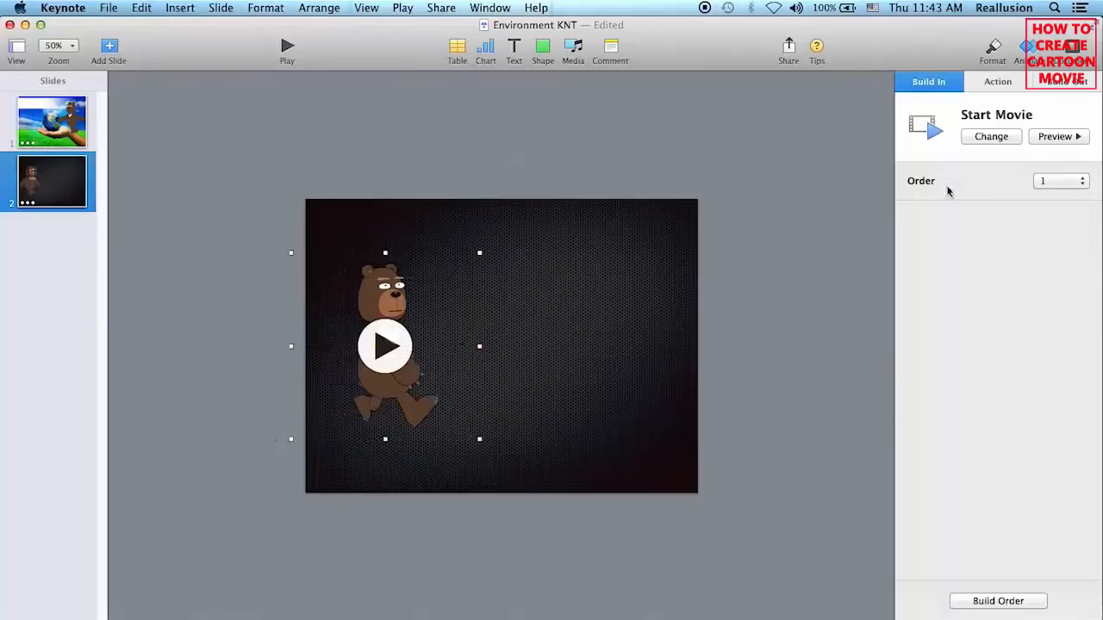
# Add a Move action to the bear movie, ending at X 464 pt, Y 140 pt in the slide's right half.
pyautogui.click(997, 82)
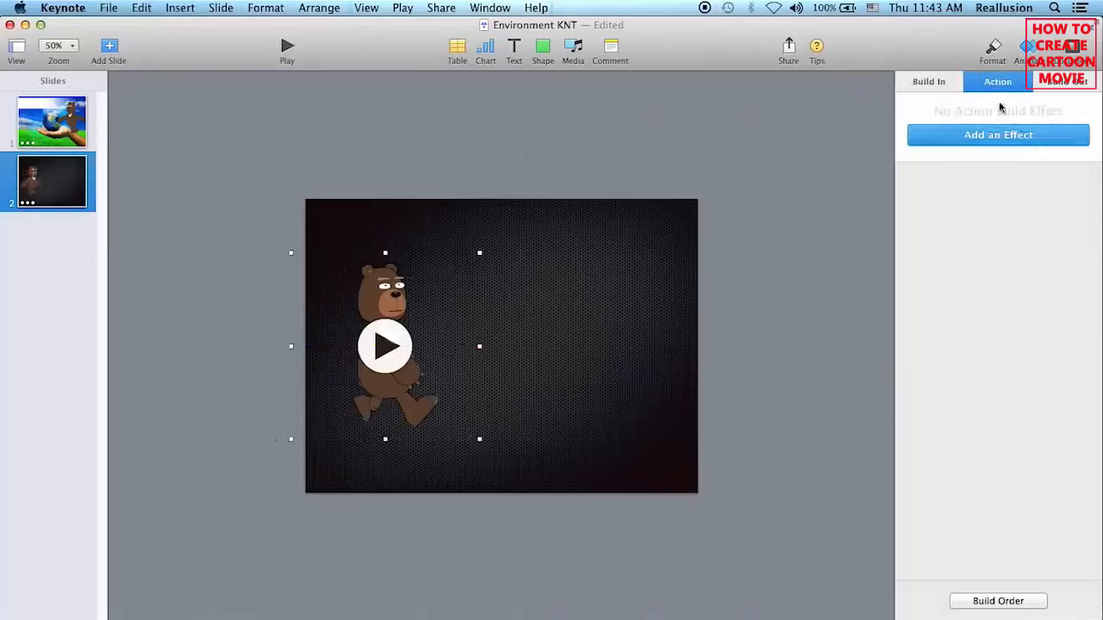
pyautogui.click(999, 138)
pyautogui.click(942, 213)
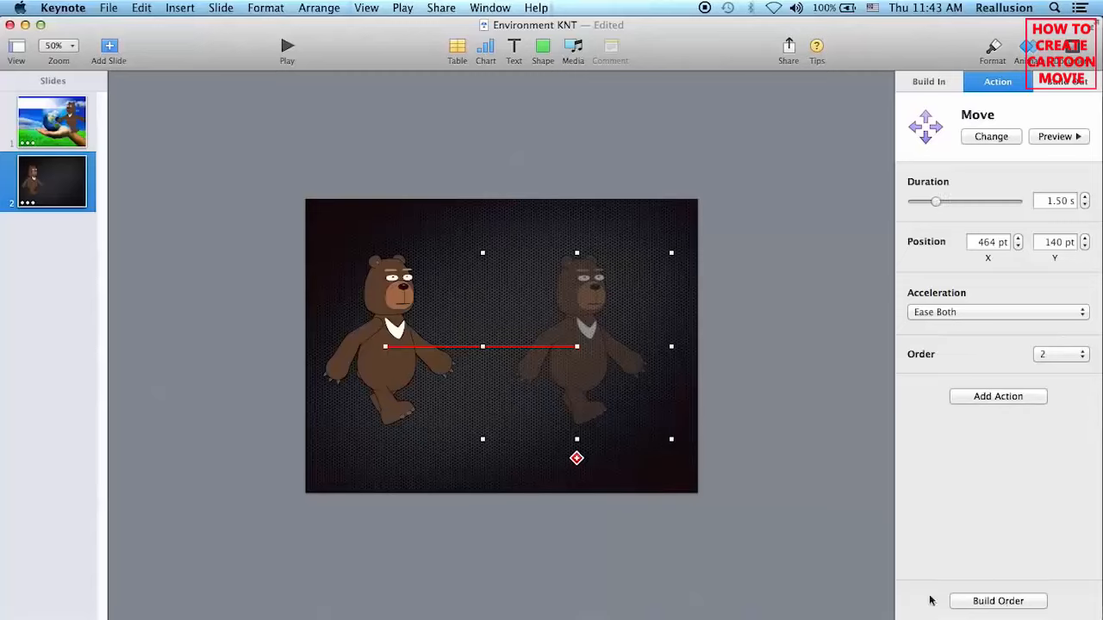
# Set the bear's Move build to start After Build 1, preview the build order, and play the slideshow to check it.
pyautogui.click(1000, 602)
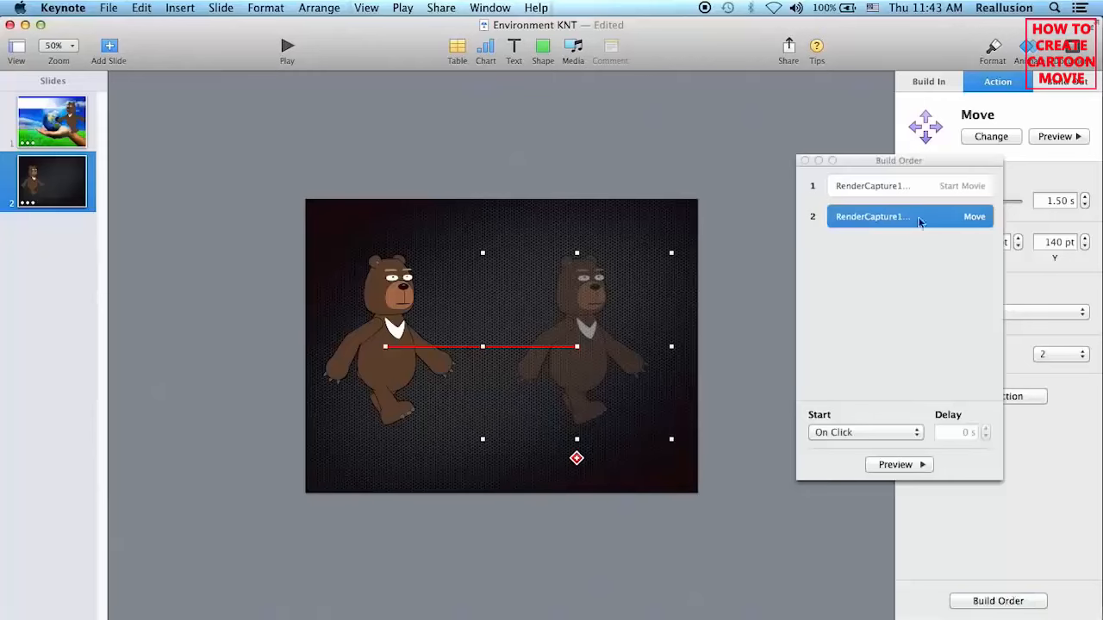
pyautogui.click(916, 191)
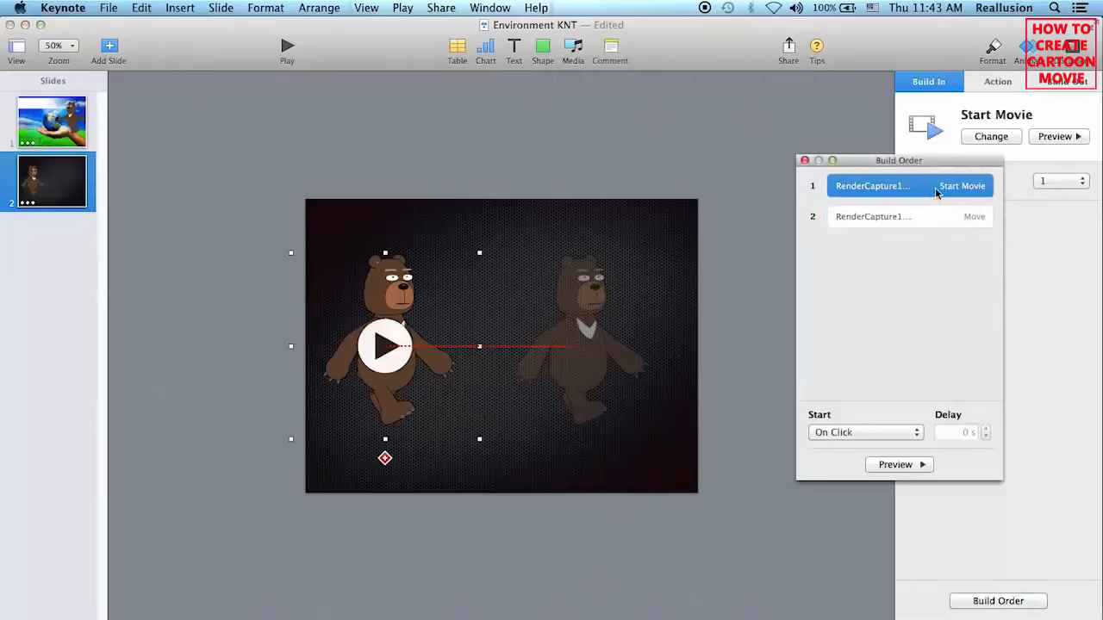
pyautogui.click(850, 436)
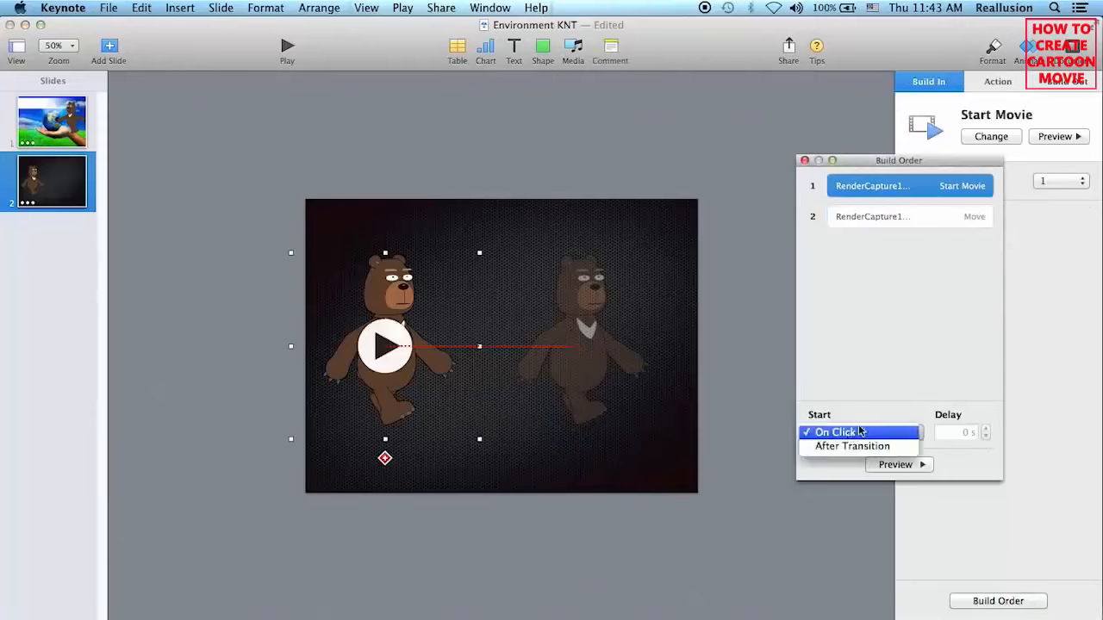
pyautogui.click(915, 225)
pyautogui.click(915, 225)
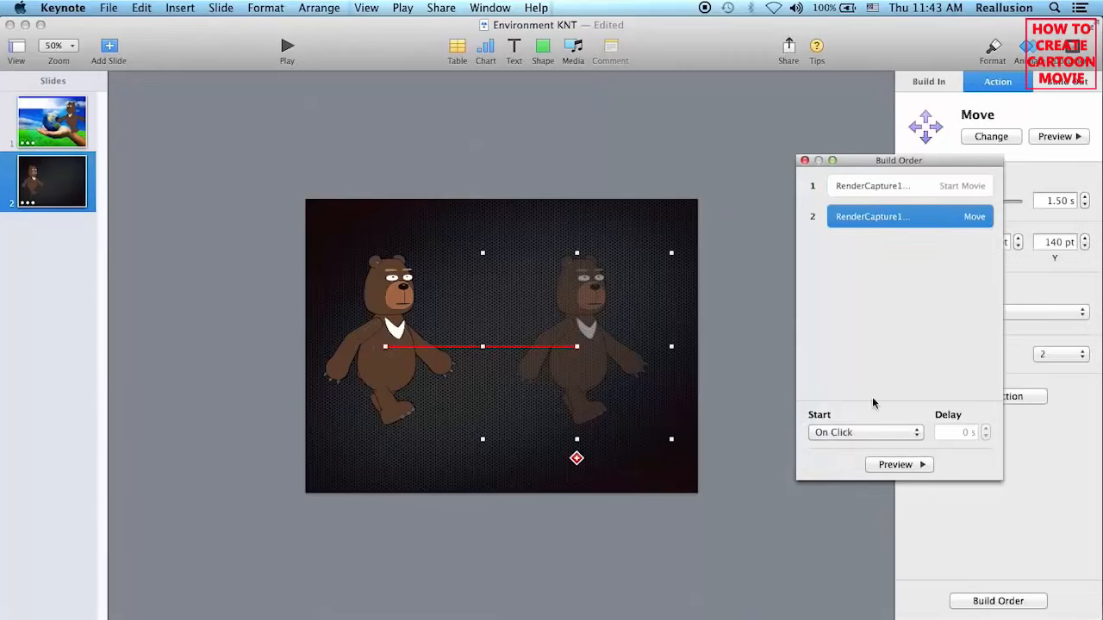
pyautogui.click(865, 432)
pyautogui.click(850, 447)
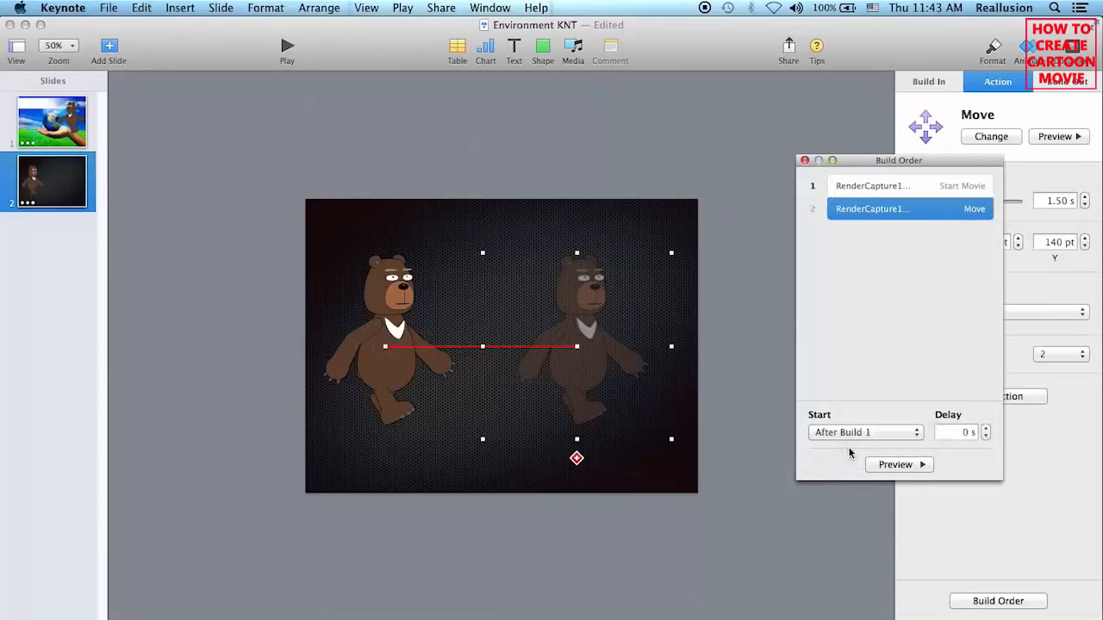
pyautogui.click(901, 465)
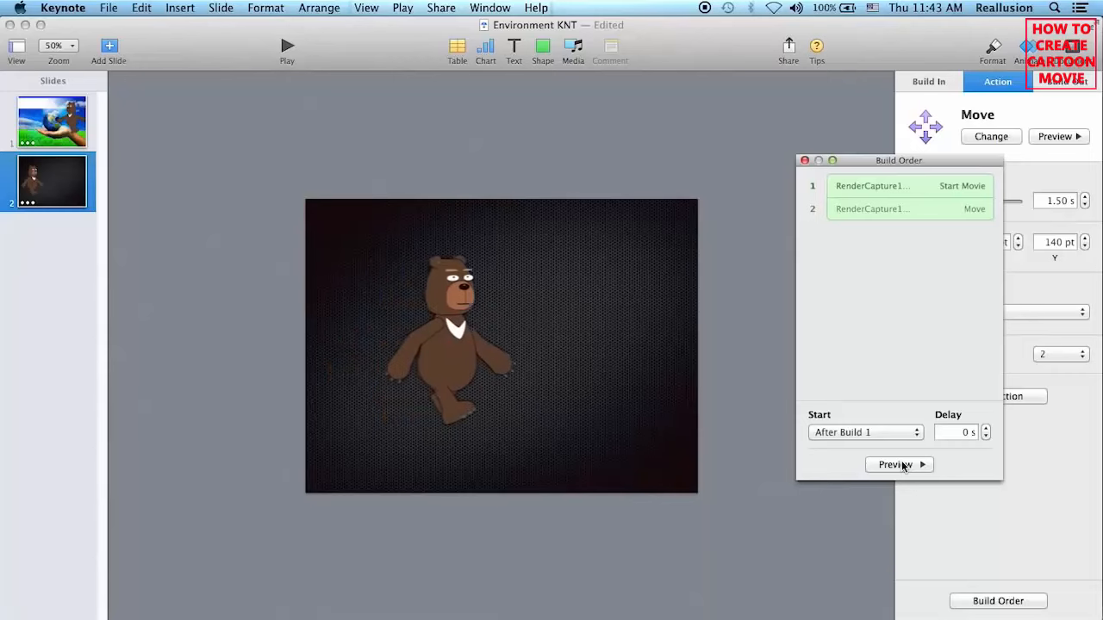
pyautogui.click(807, 172)
pyautogui.click(805, 162)
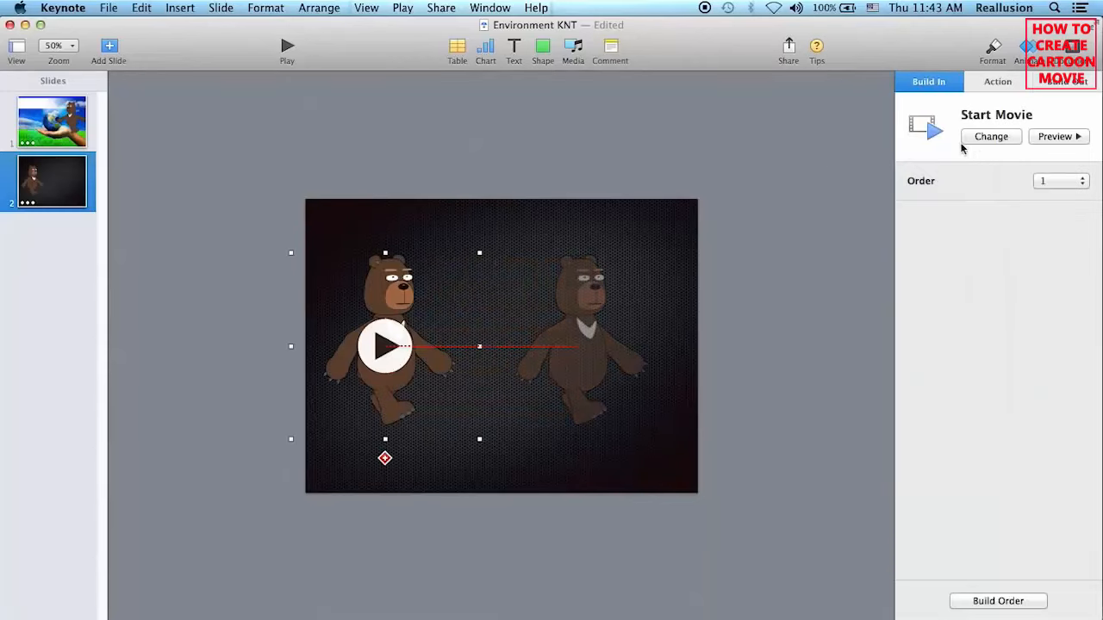
pyautogui.click(295, 59)
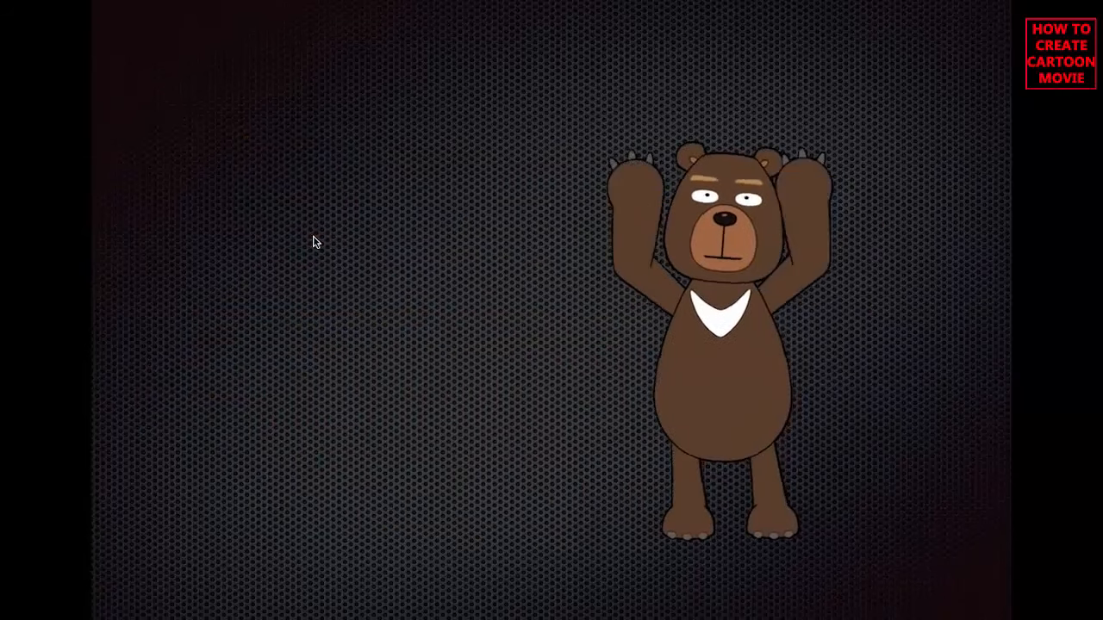
pyautogui.press('Escape')
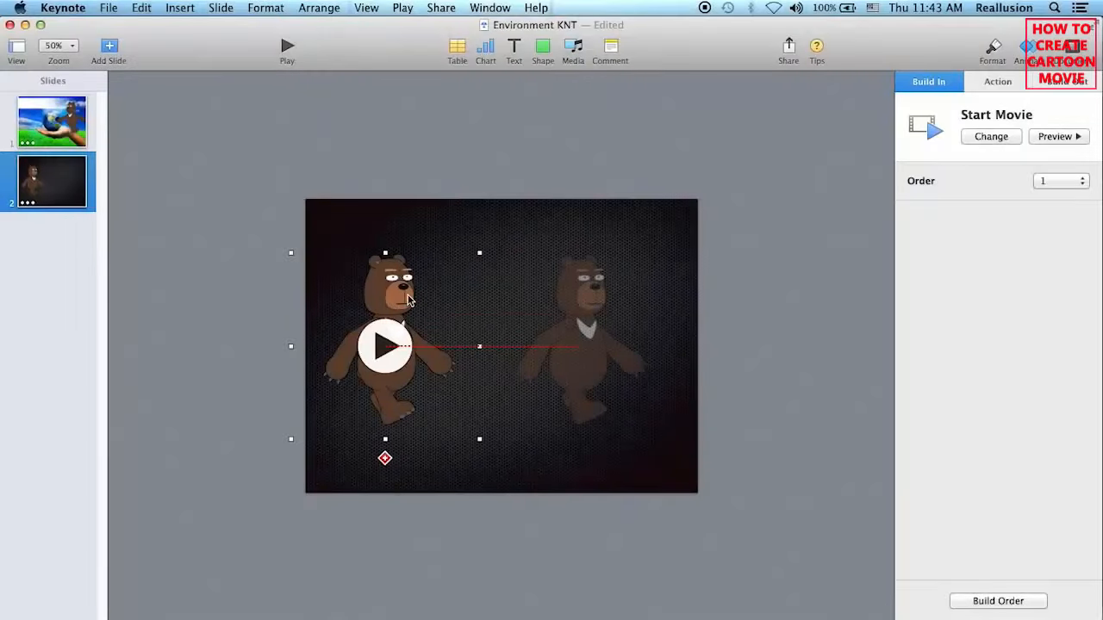
# Set the Move action's duration to 2.00 s and play the slideshow to check the timing.
pyautogui.click(994, 53)
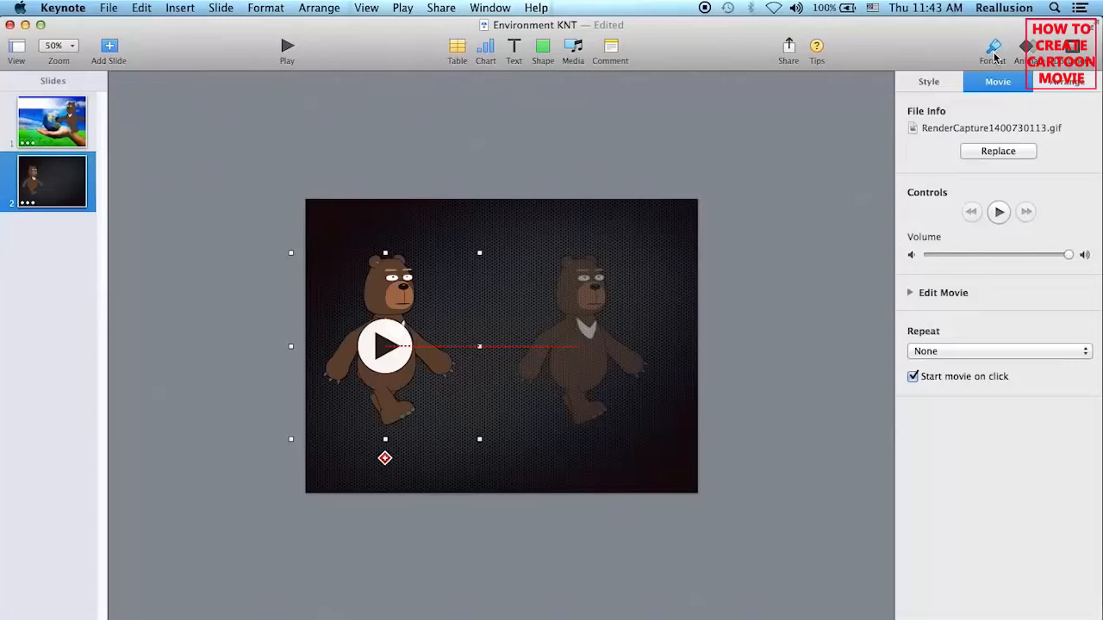
pyautogui.click(1025, 53)
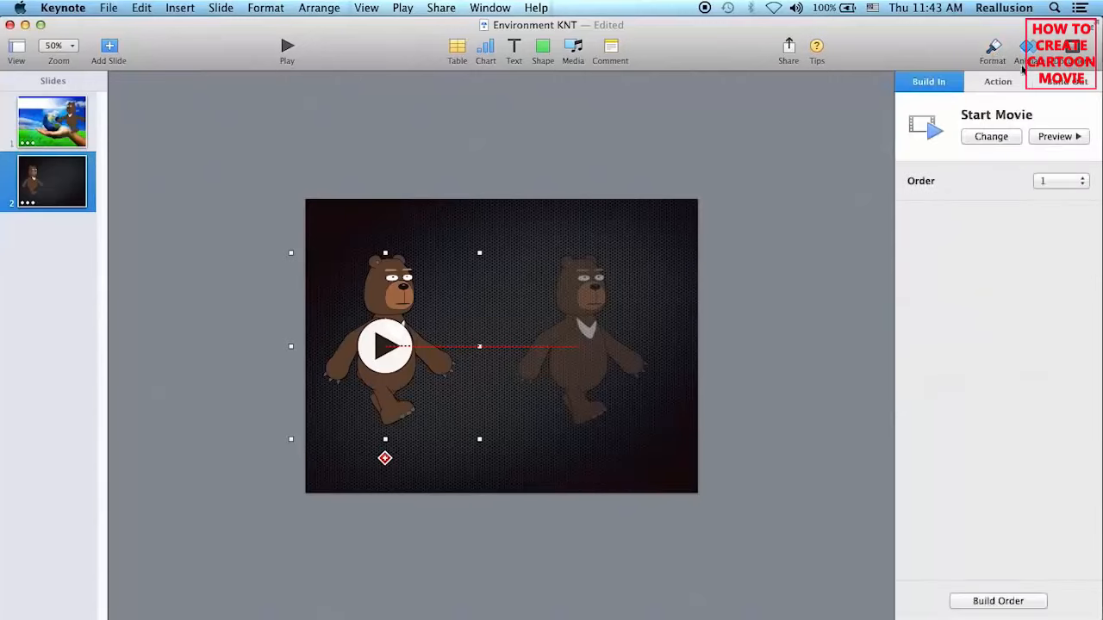
pyautogui.click(1002, 83)
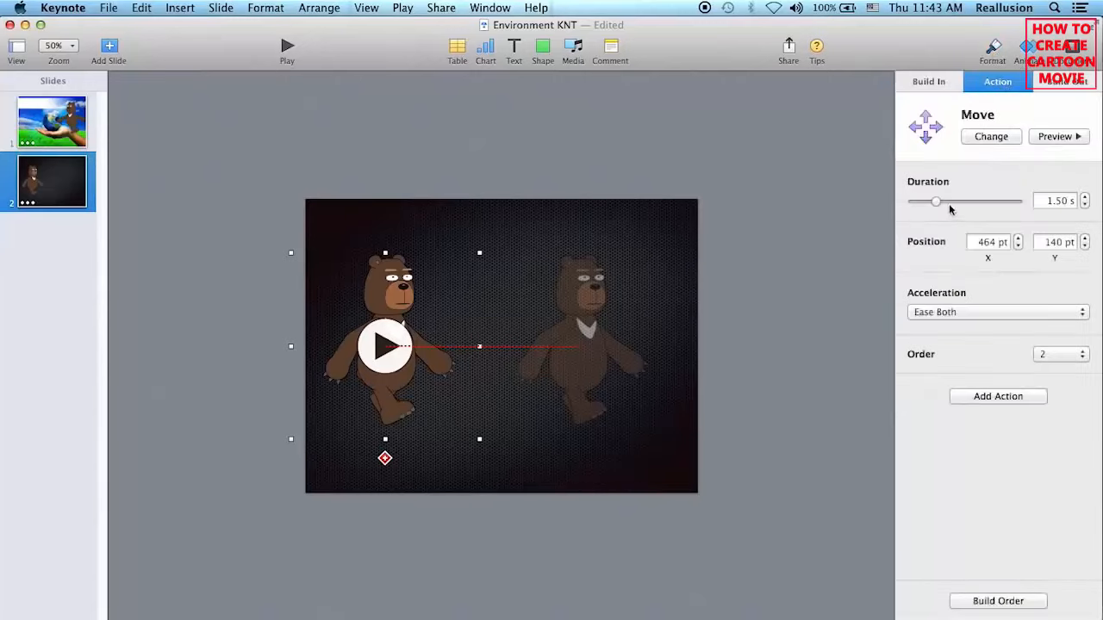
pyautogui.moveTo(940, 204); pyautogui.dragTo(940, 201)
pyautogui.click(288, 47)
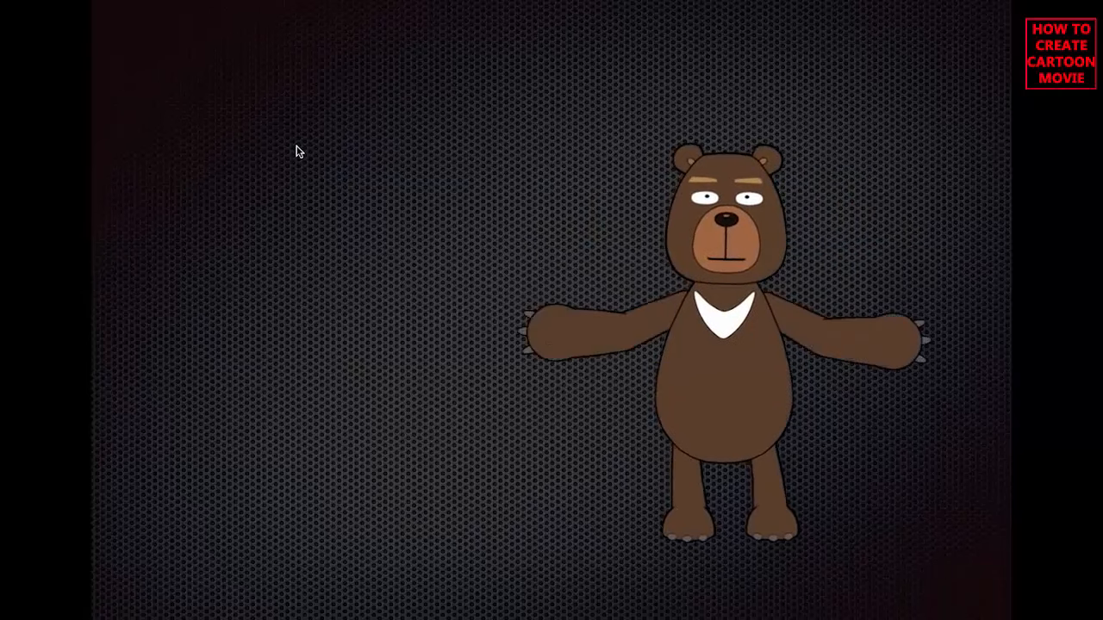
pyautogui.press('Escape')
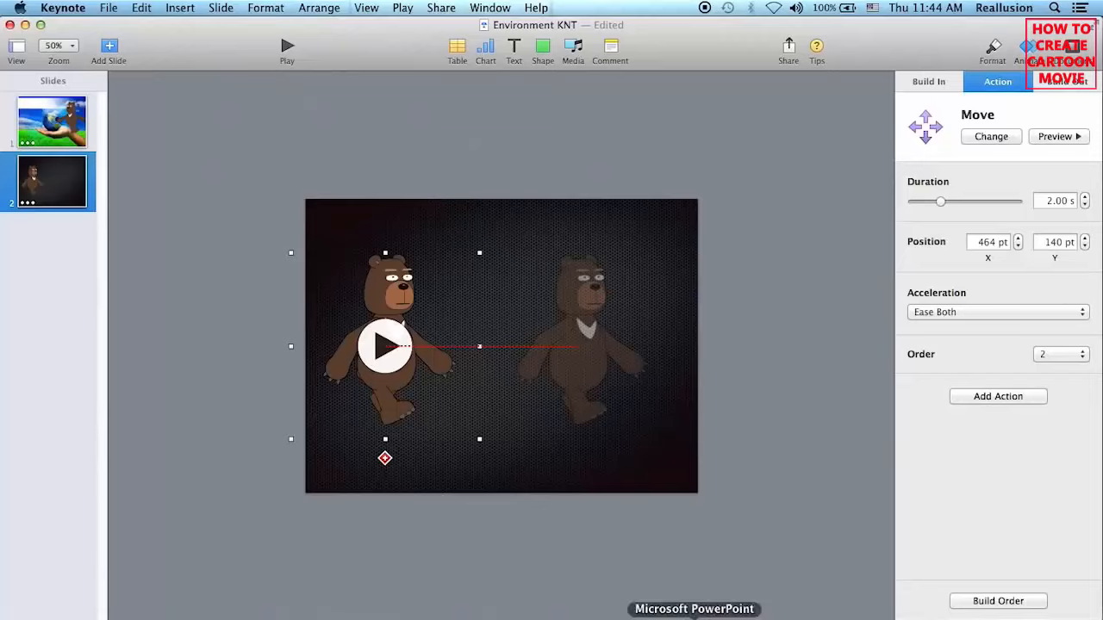
# Switch to PowerPoint, place RenderCapture1400730113.gif from the Desktop folder on slide 3, and shrink it to about 10.8 cm square above the globe picture.
pyautogui.click(689, 615)
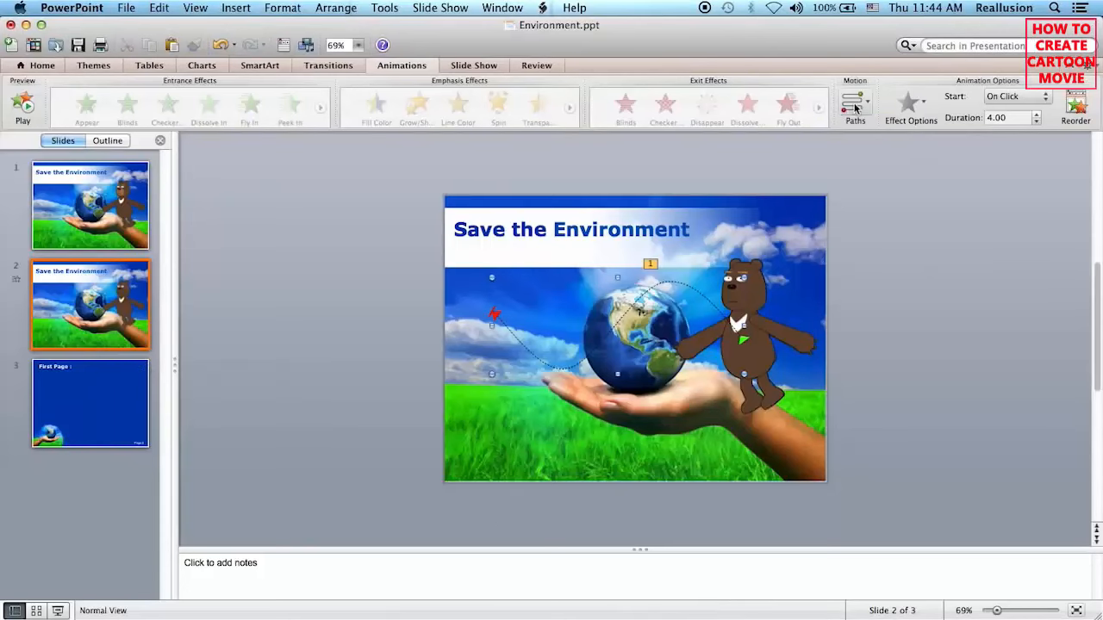
pyautogui.click(93, 409)
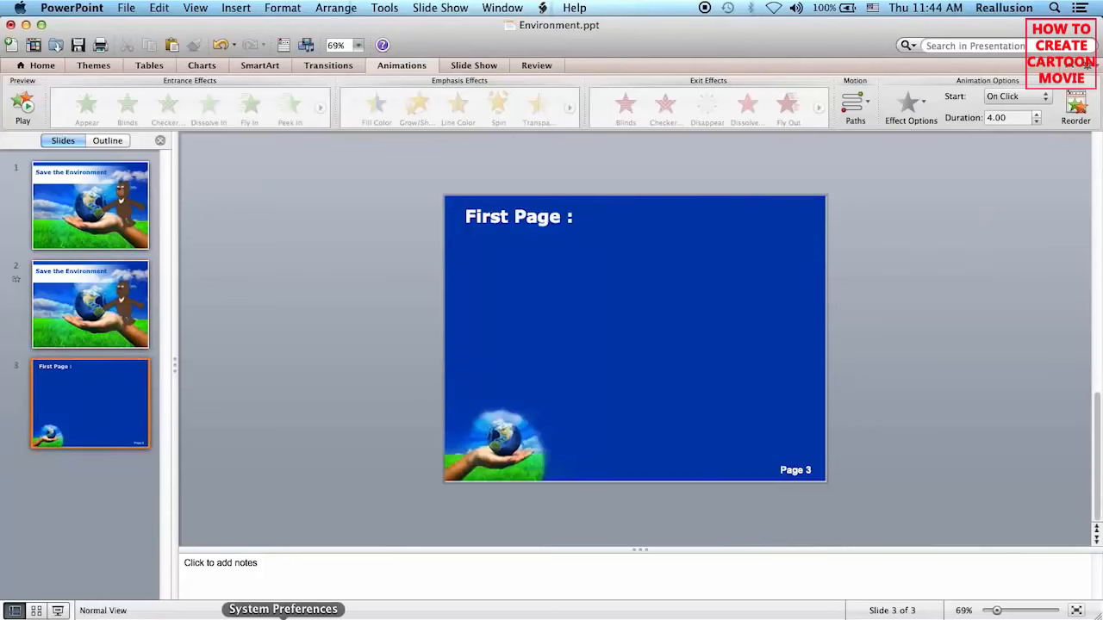
pyautogui.click(181, 615)
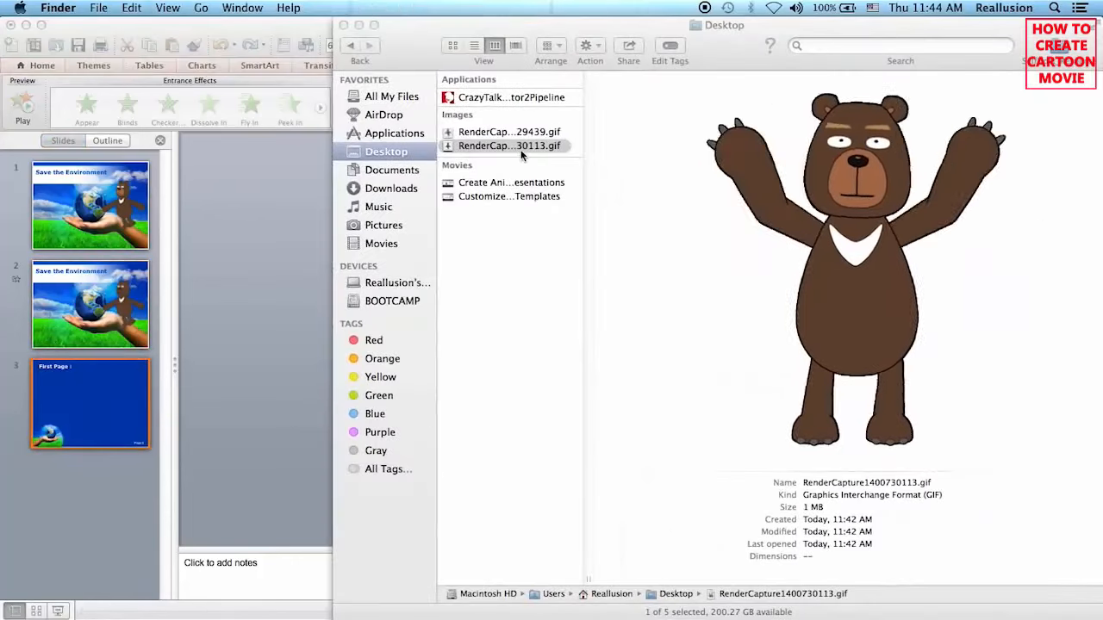
pyautogui.moveTo(510, 146); pyautogui.dragTo(275, 290)
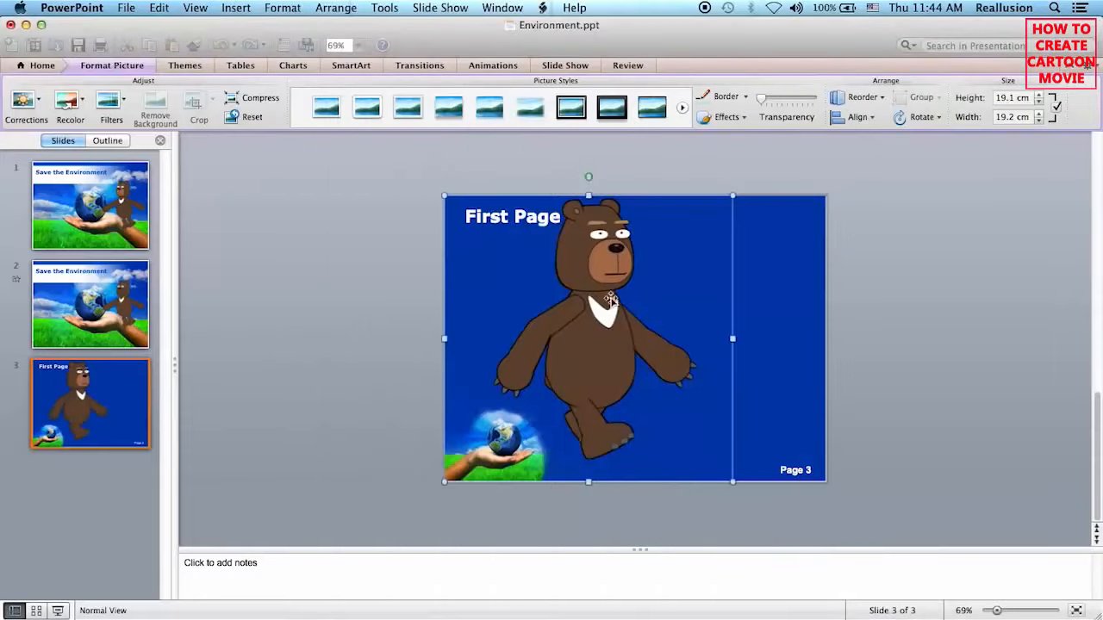
pyautogui.moveTo(732, 197); pyautogui.dragTo(607, 321)
pyautogui.moveTo(543, 362); pyautogui.dragTo(543, 309)
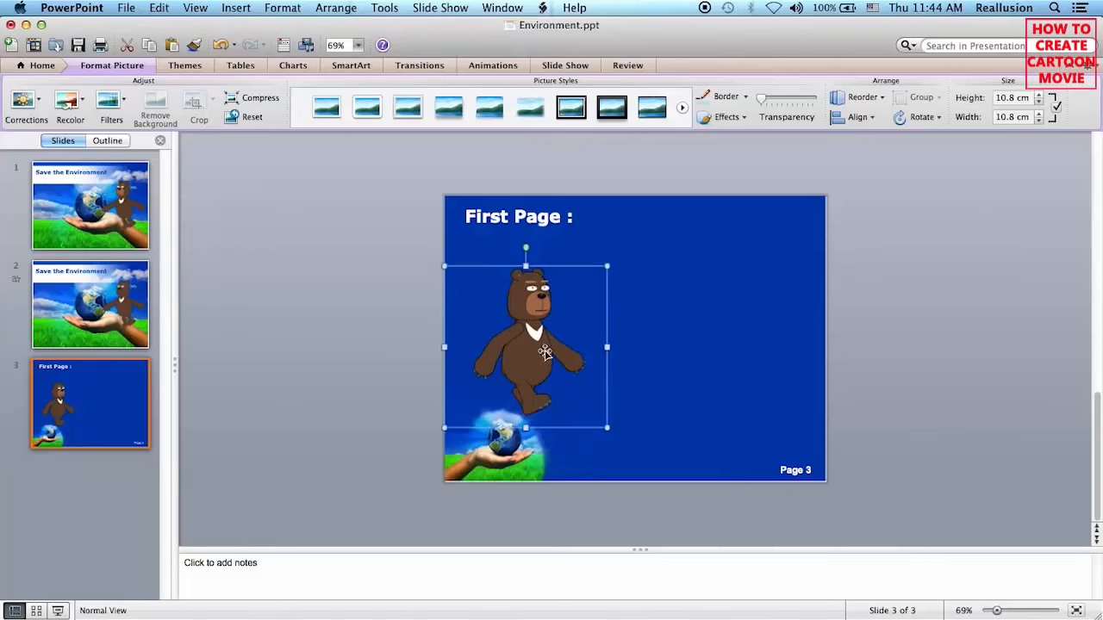
# Review the bear on slides 1, 2 and 3 of the presentation and return to Keynote.
pyautogui.click(109, 213)
pyautogui.click(102, 293)
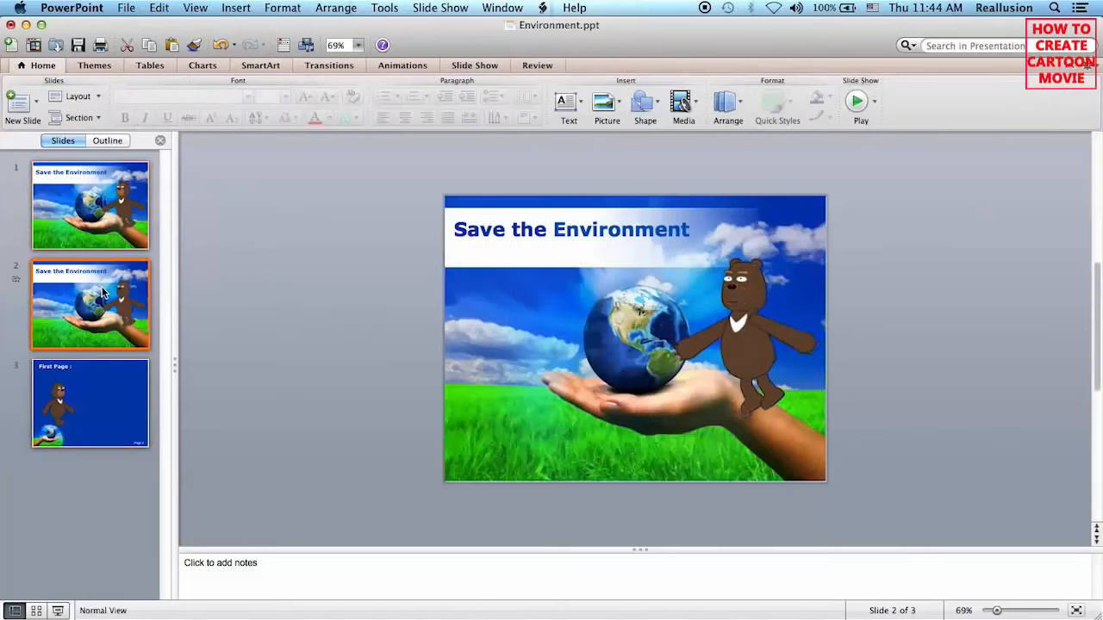
pyautogui.click(106, 229)
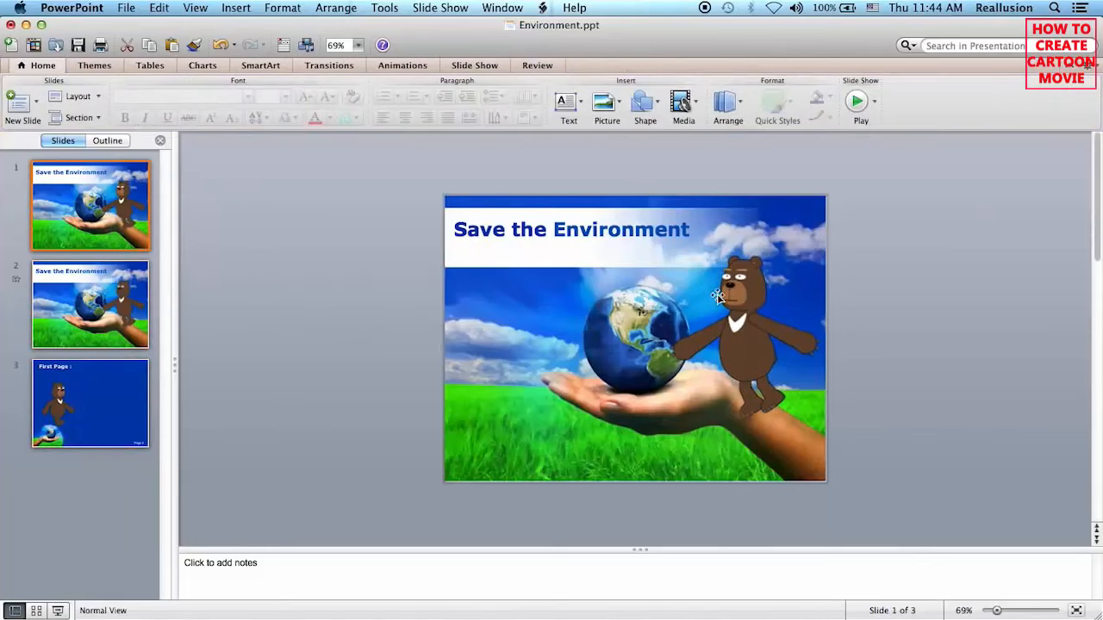
pyautogui.click(110, 402)
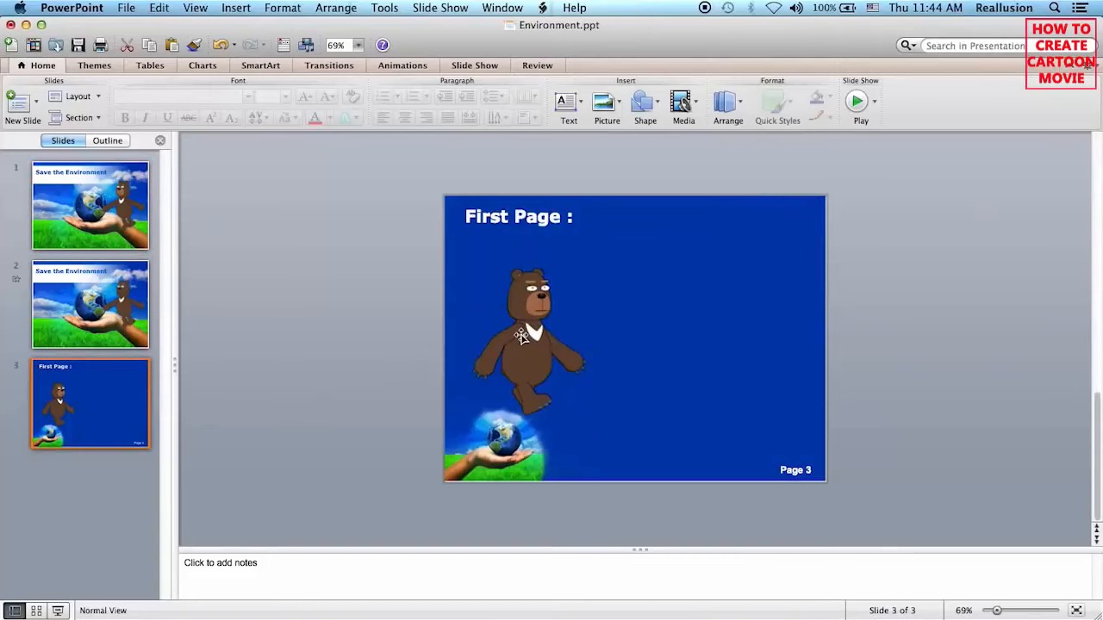
pyautogui.click(617, 615)
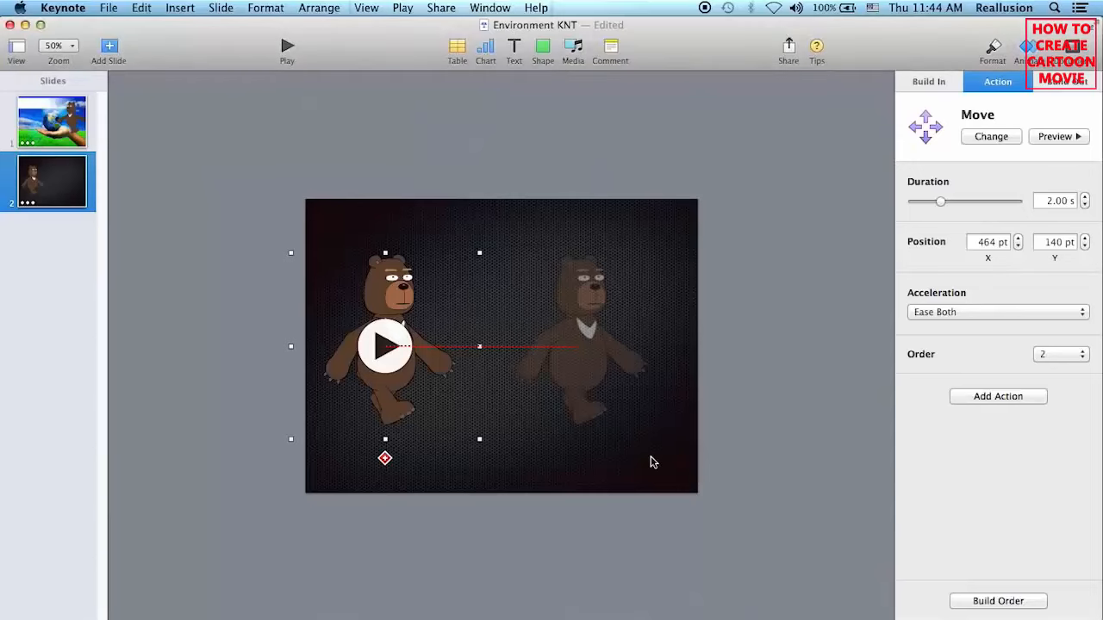